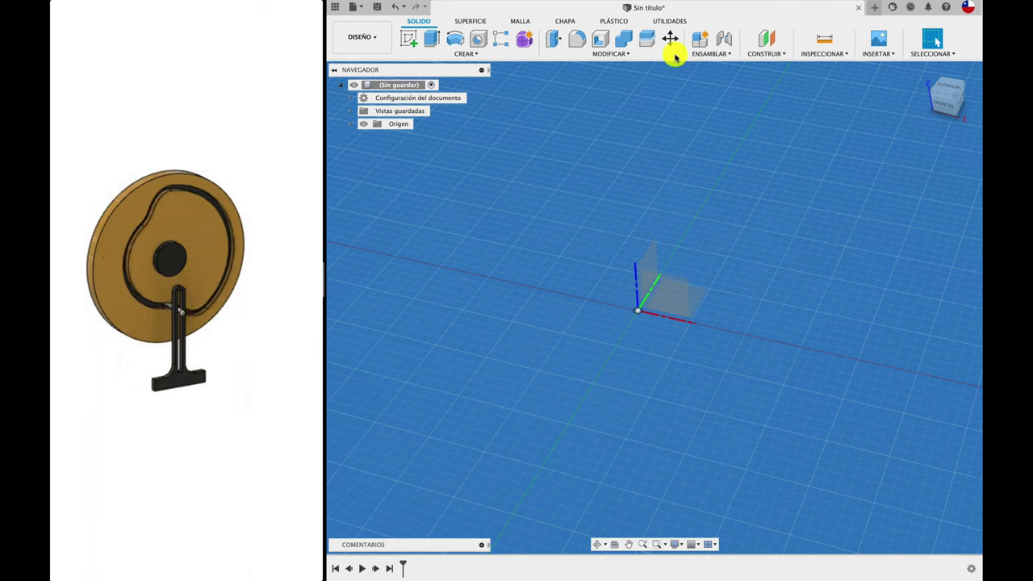
Step: Create a new component named DISCO
click(700, 42)
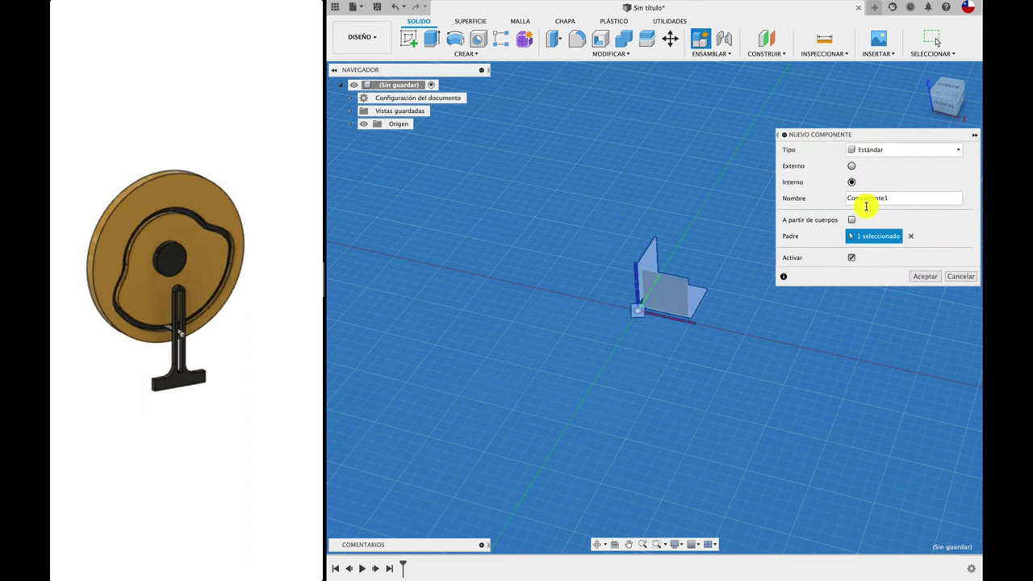
double_click(866, 202)
text(DISCO)
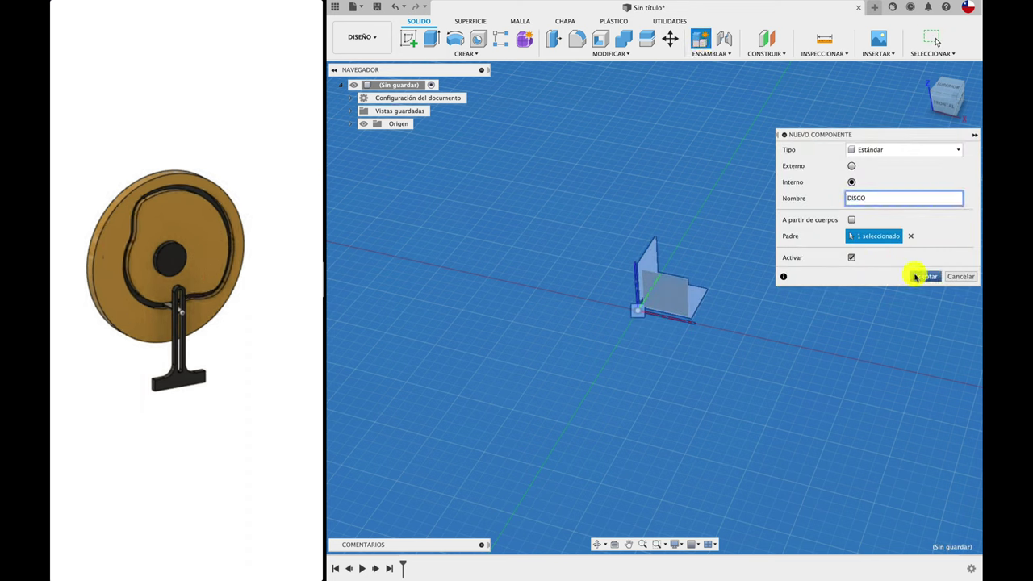
click(916, 277)
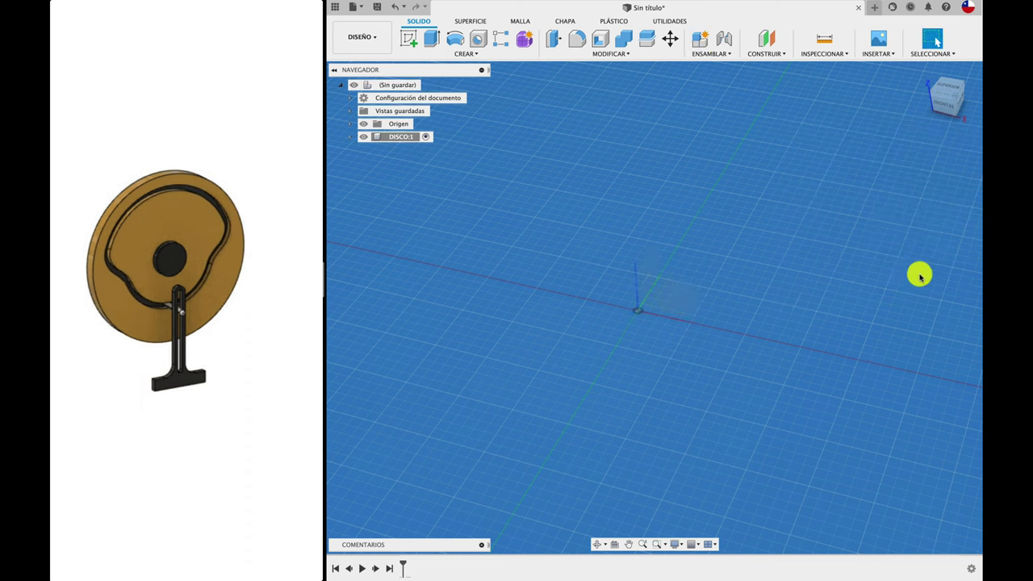
Step: Sketch an 80 mm diameter circle centred on the origin on the ground plane
click(699, 295)
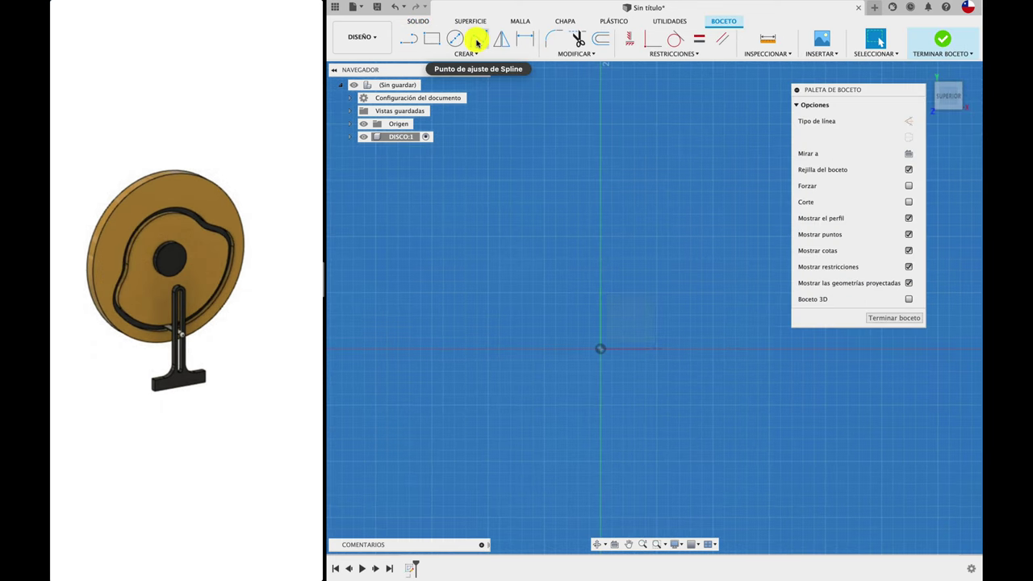
click(455, 39)
click(601, 350)
text(80)
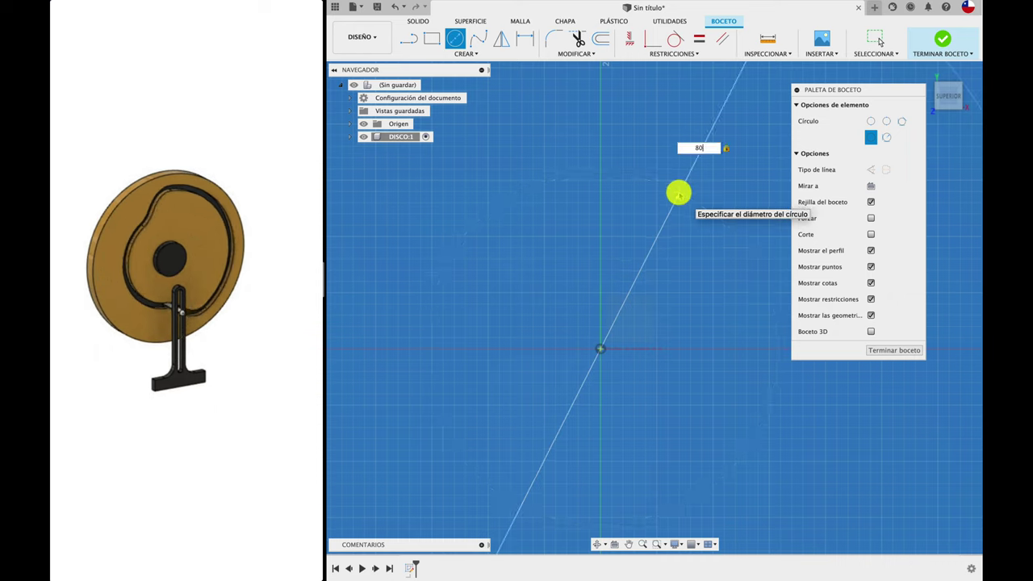
key(Return)
scroll(643, 269, up, 2)
scroll(643, 269, down, 3)
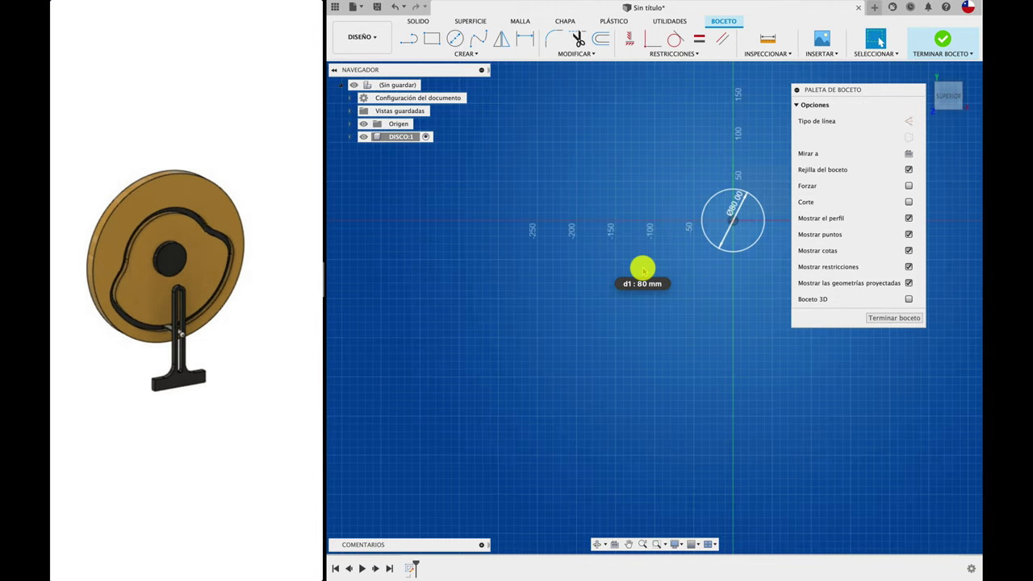
shift+scroll(643, 269, up, 3)
scroll(642, 269, up, 2)
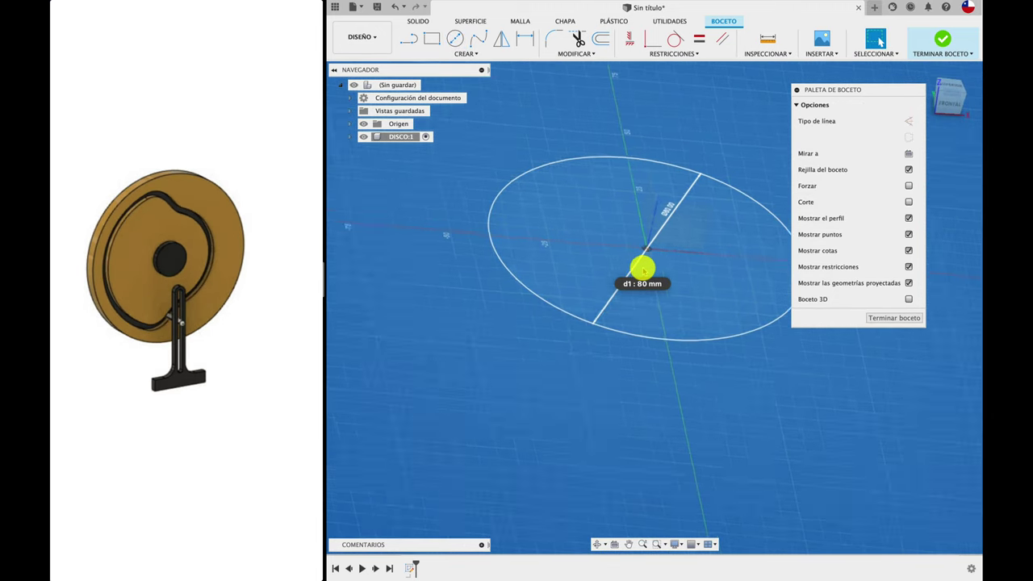
scroll(643, 269, up, 1)
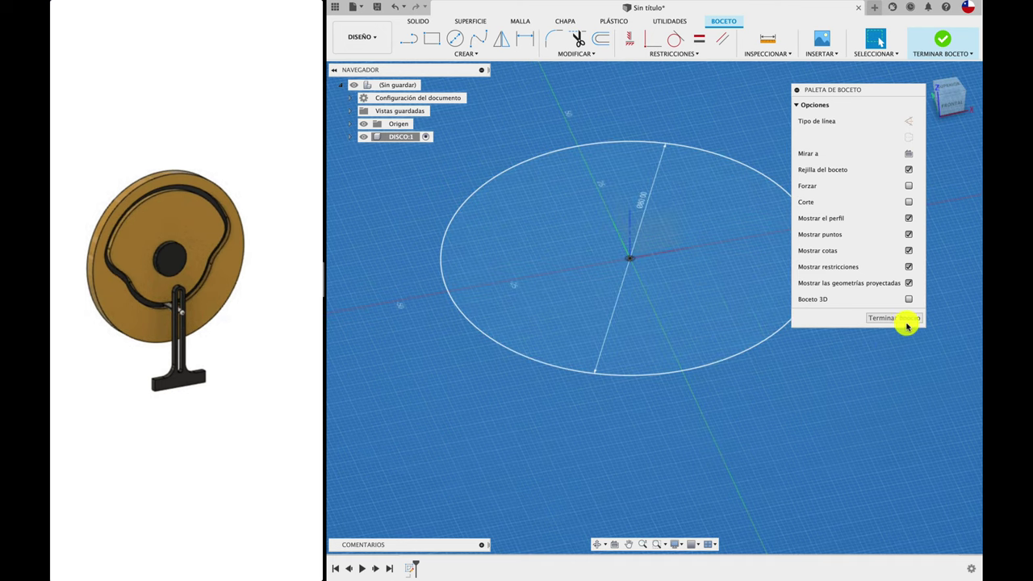
click(906, 320)
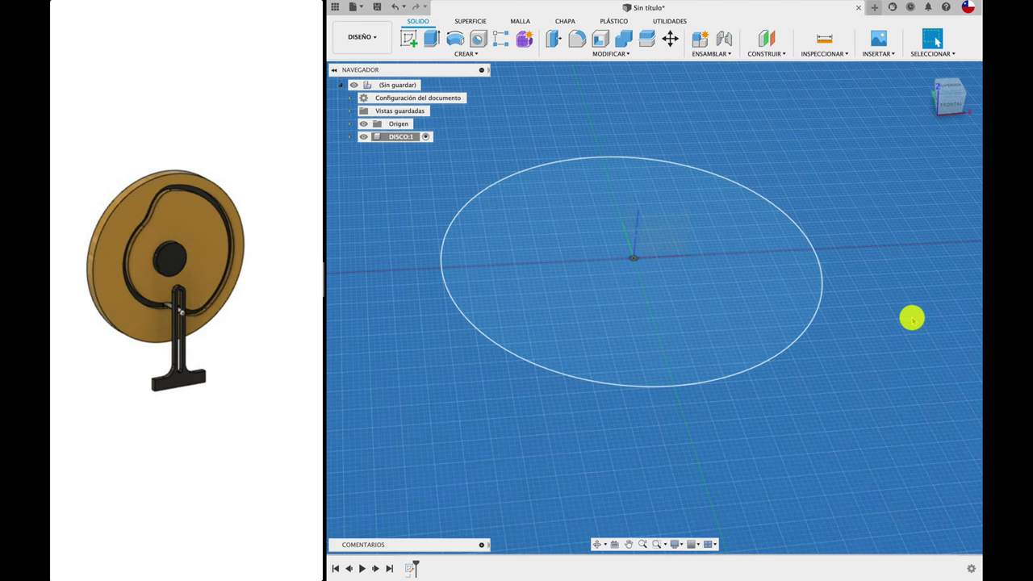
Step: Extrude the 80 mm circle 11 mm into a disc and turn on component colour cycling
key(e)
click(664, 266)
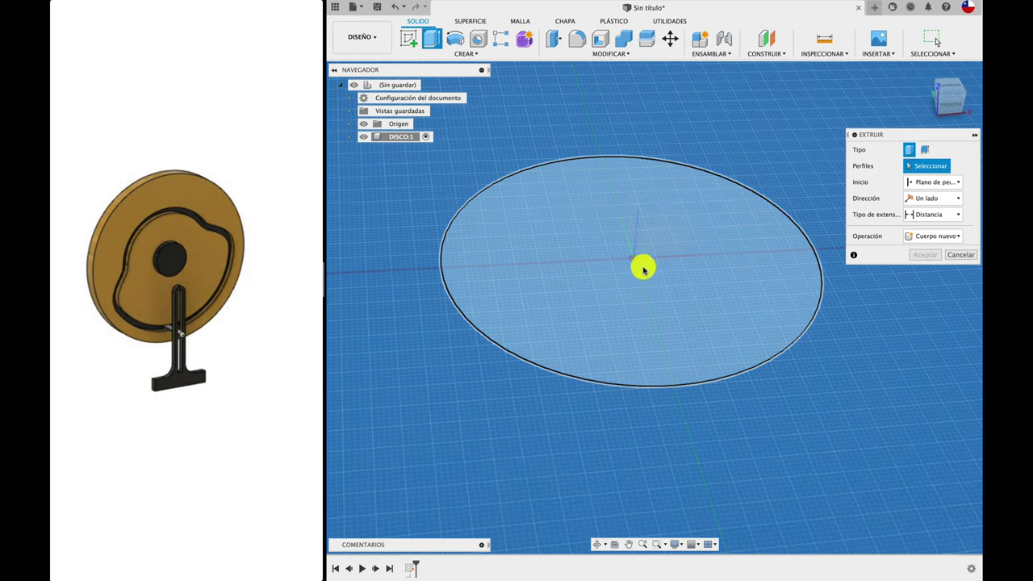
click(635, 253)
drag(634, 253, 639, 207)
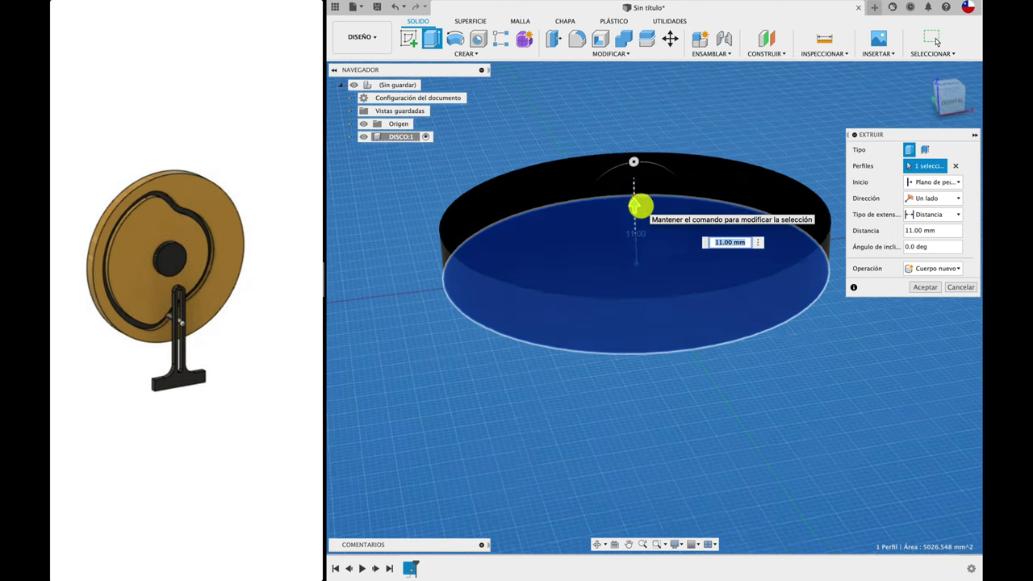
shift+scroll(710, 363, down, 3)
shift+scroll(711, 364, up, 3)
shift+scroll(711, 363, down, 3)
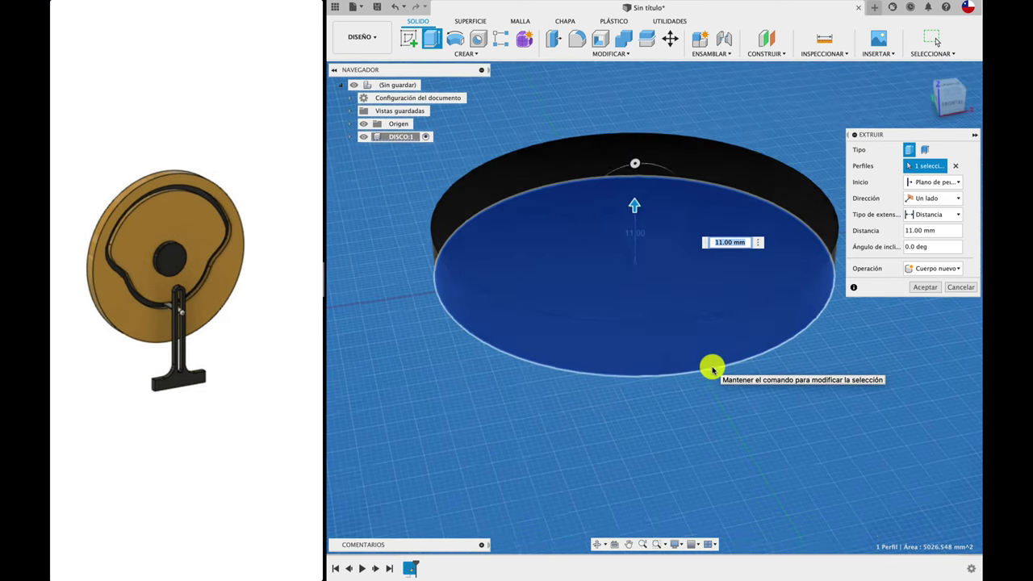
text(10)
key(Return)
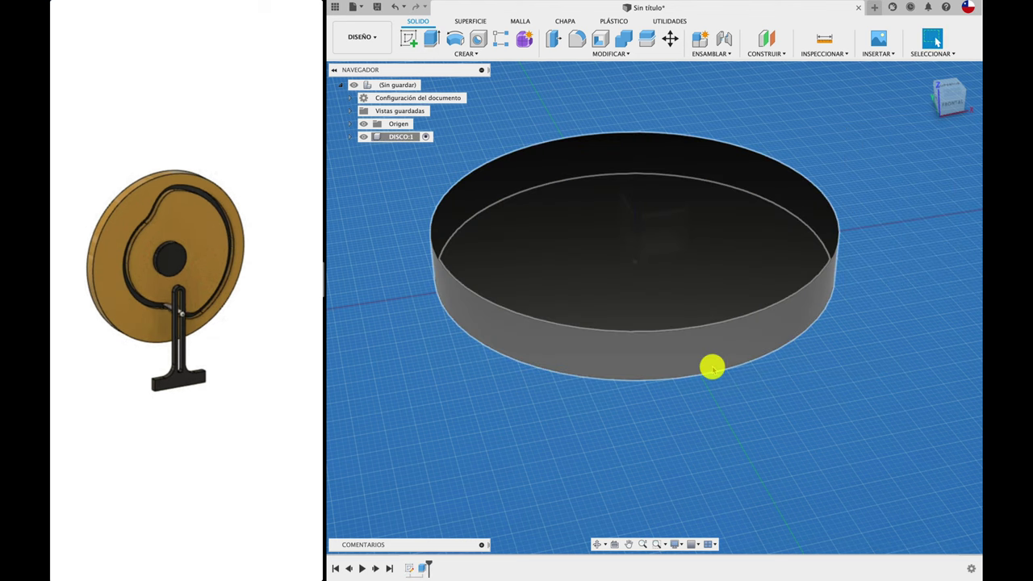
click(807, 54)
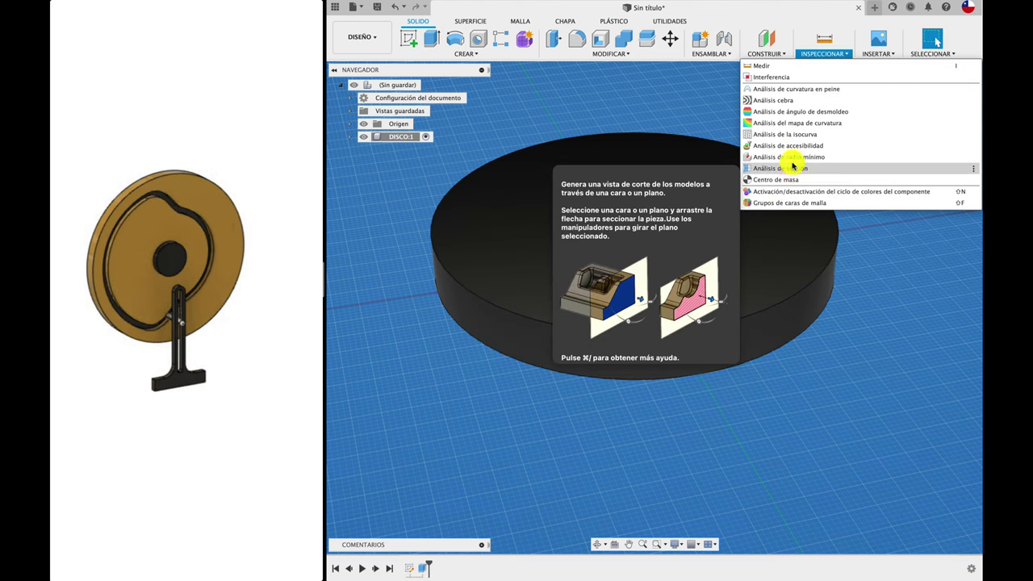
click(775, 192)
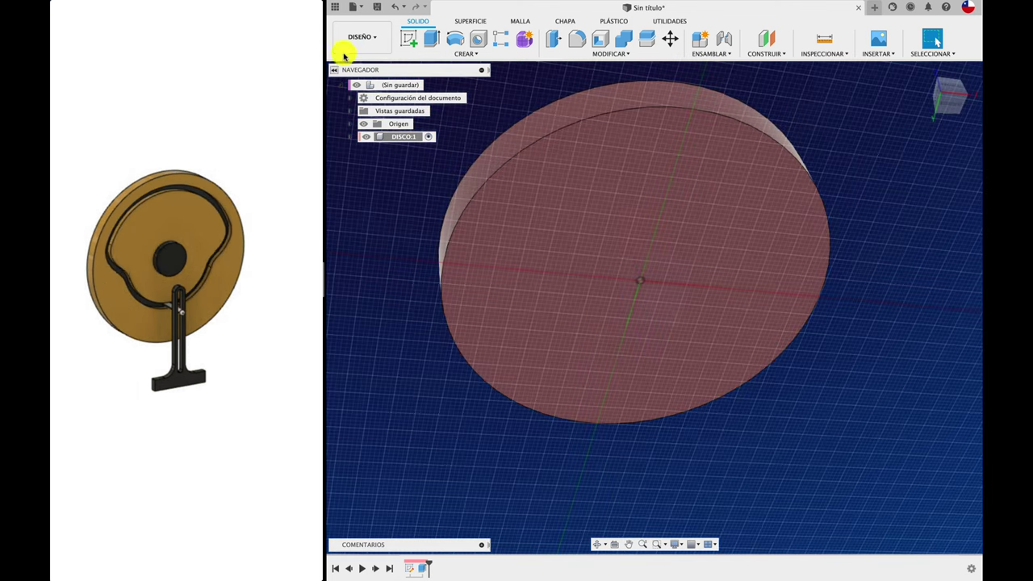
Step: Sketch a 20 mm circle at the centre of the disc's face
click(408, 38)
click(605, 254)
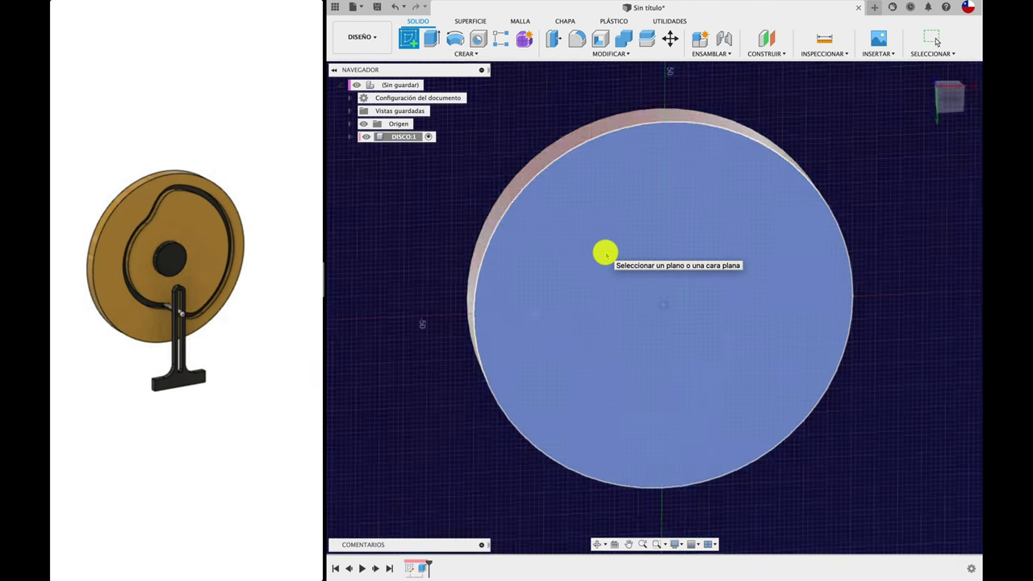
key(c)
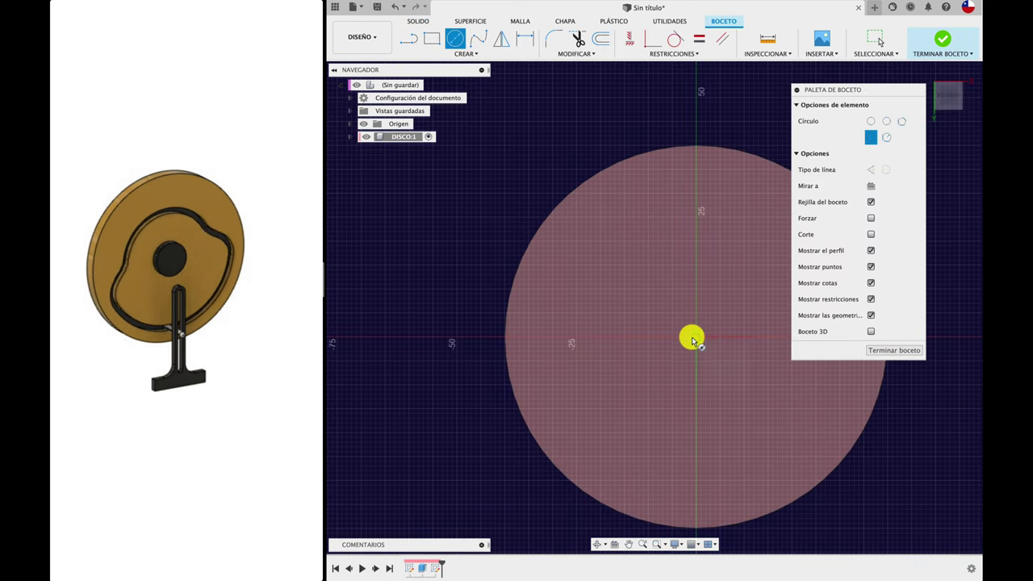
click(696, 337)
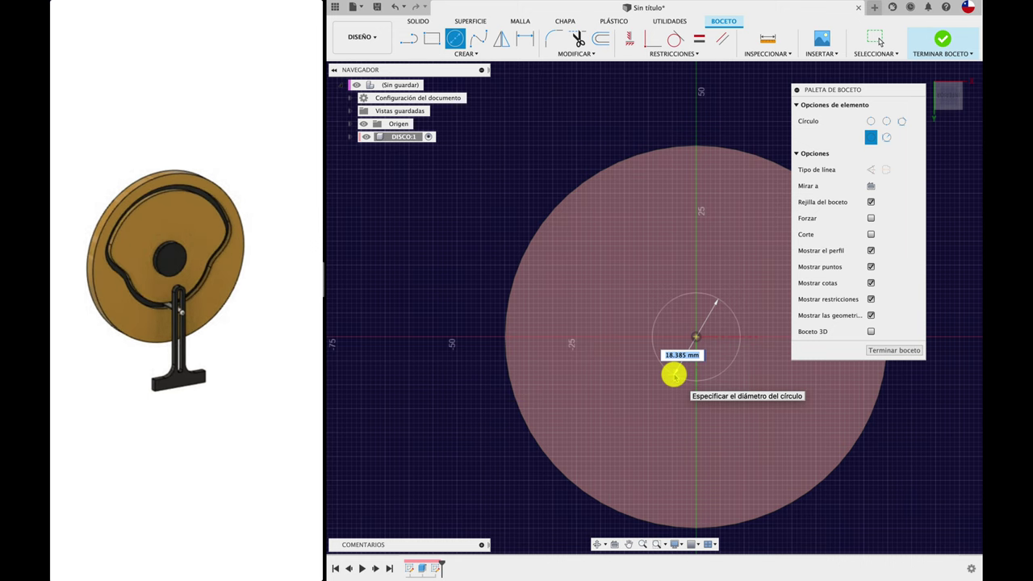
key(Return)
shift+scroll(674, 374, down, 5)
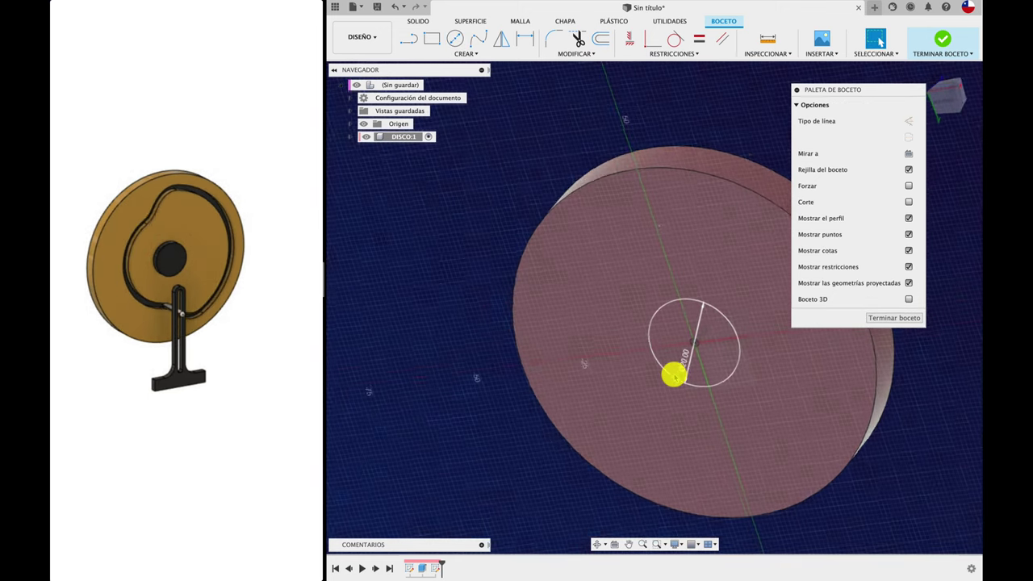
Step: Extrude the 20 mm circle 39 mm as a shaft joined to the disc
key(e)
click(730, 343)
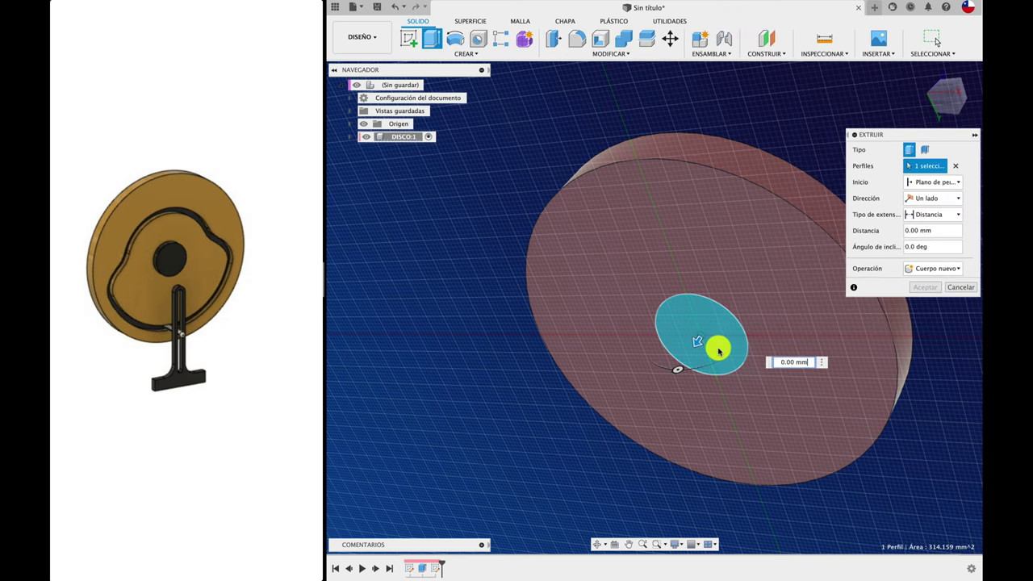
drag(691, 347, 614, 479)
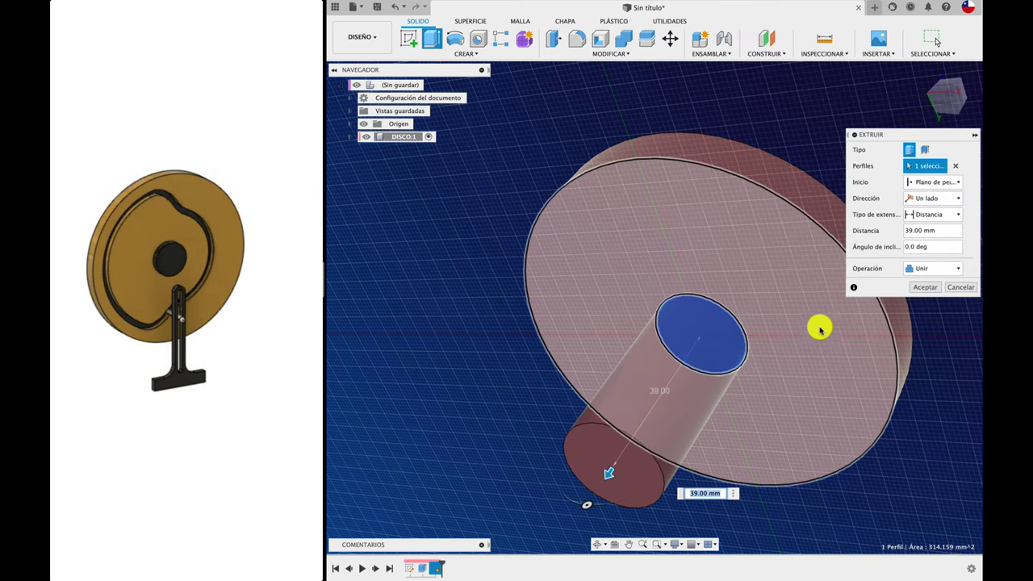
click(928, 288)
mouse_move(923, 283)
shift+middle_down()
mouse_move(616, 246)
mouse_move(621, 233)
mouse_move(793, 164)
shift+middle_up()
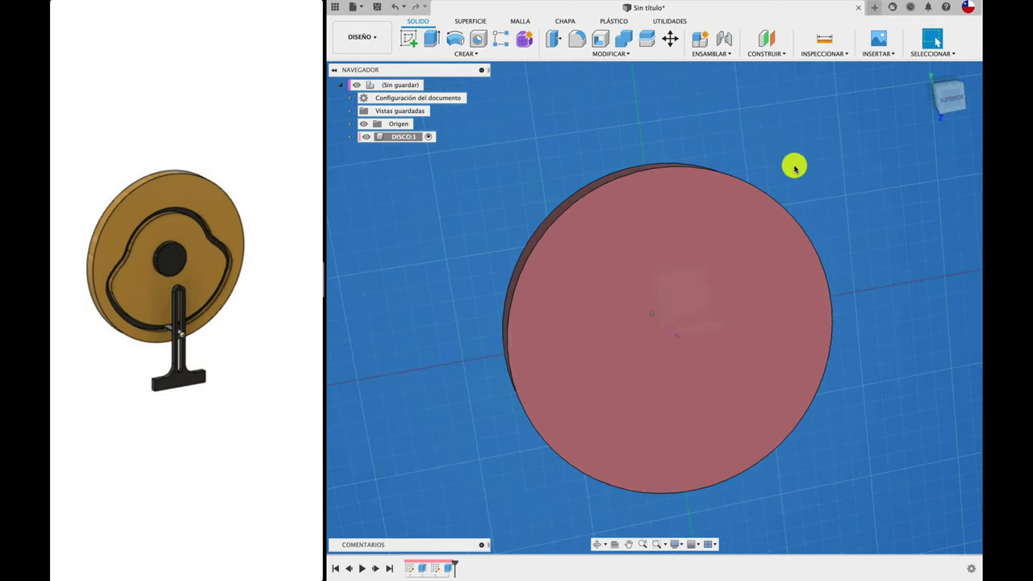
Step: Set the disc's face-on view as the Front view on the ViewCube
click(948, 99)
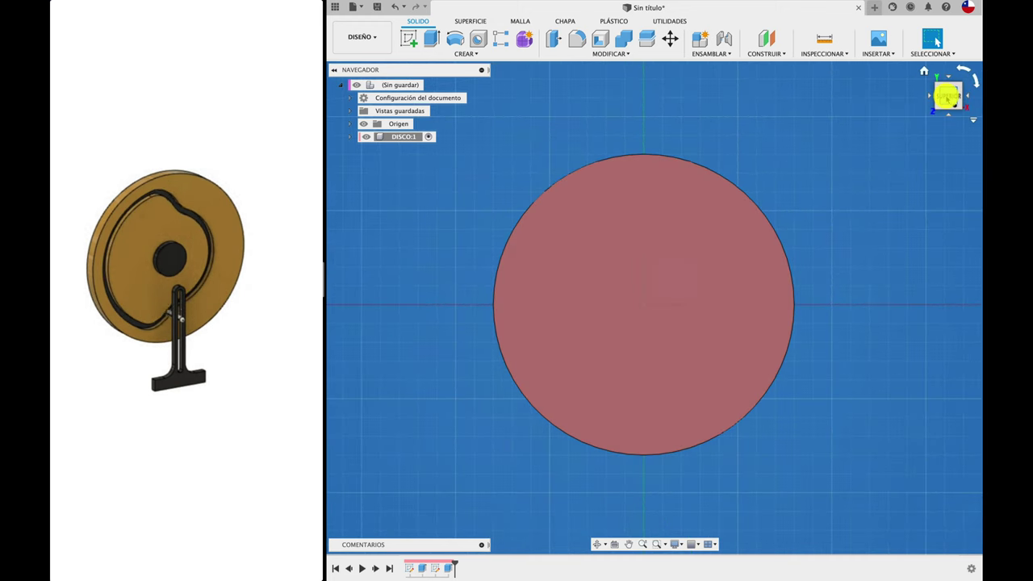
click(973, 123)
mouse_move(909, 189)
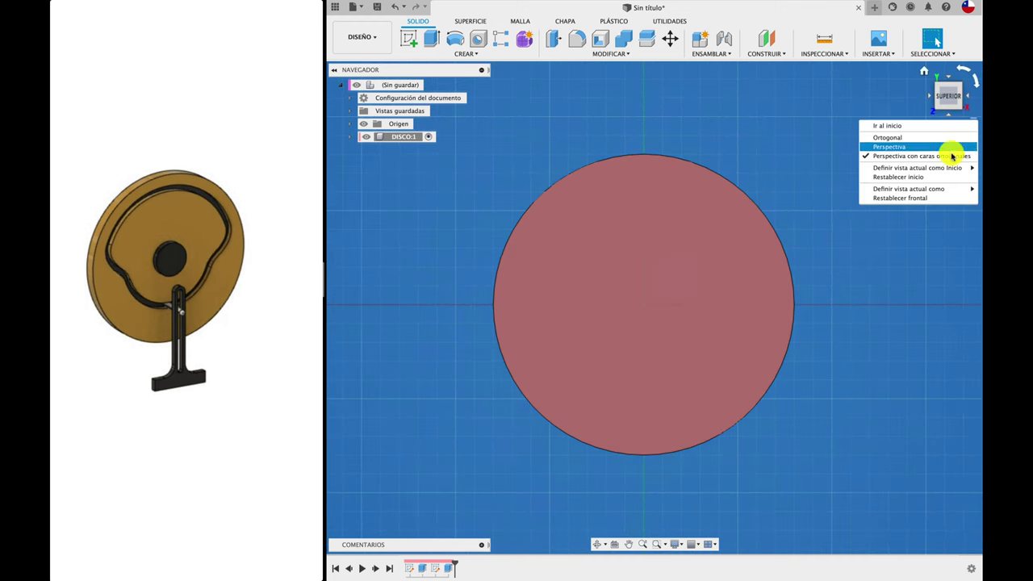
click(829, 188)
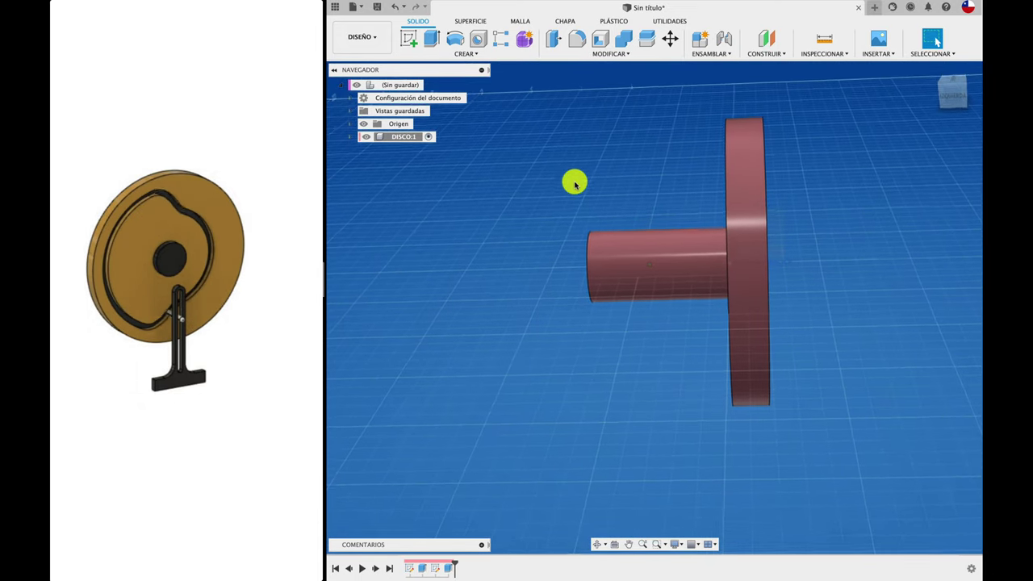
mouse_move(607, 247)
shift+middle_down()
mouse_move(662, 280)
mouse_move(742, 244)
mouse_move(784, 286)
mouse_move(882, 303)
mouse_move(879, 286)
mouse_move(782, 267)
mouse_move(716, 222)
mouse_move(690, 399)
shift+middle_up()
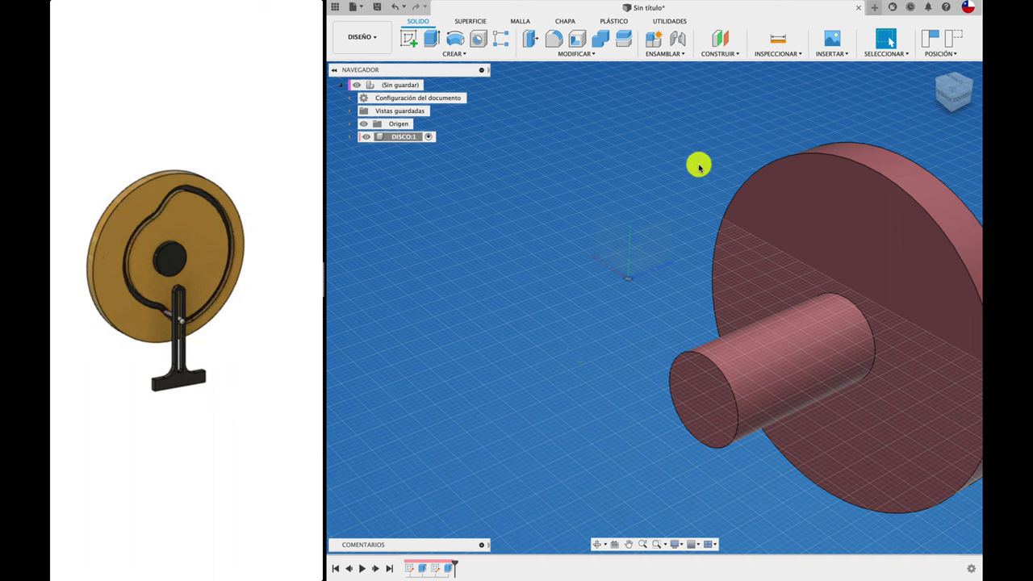
Step: Join the shaft's end face to the origin with a revolute joint about Z
key(j)
click(702, 406)
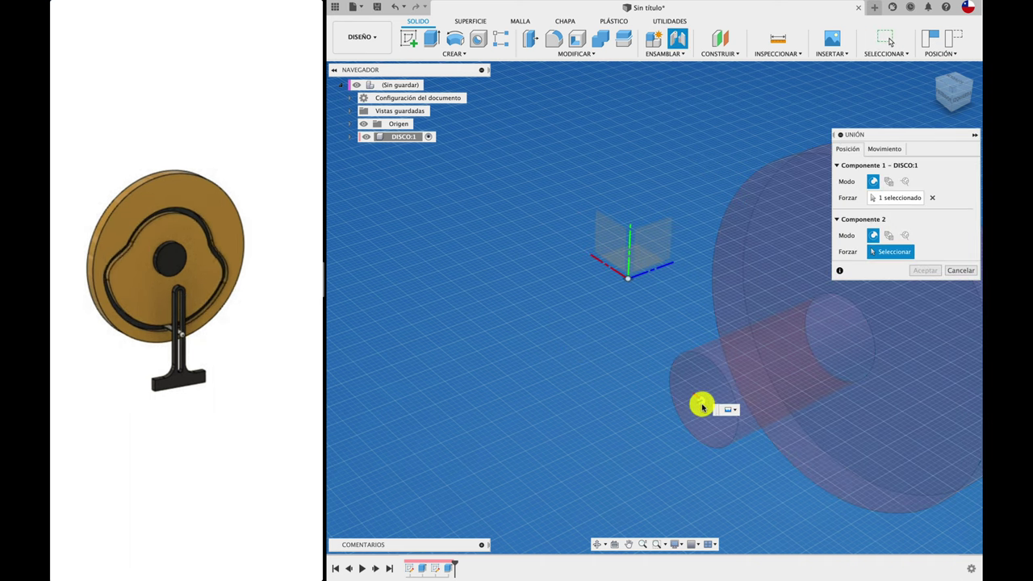
click(629, 279)
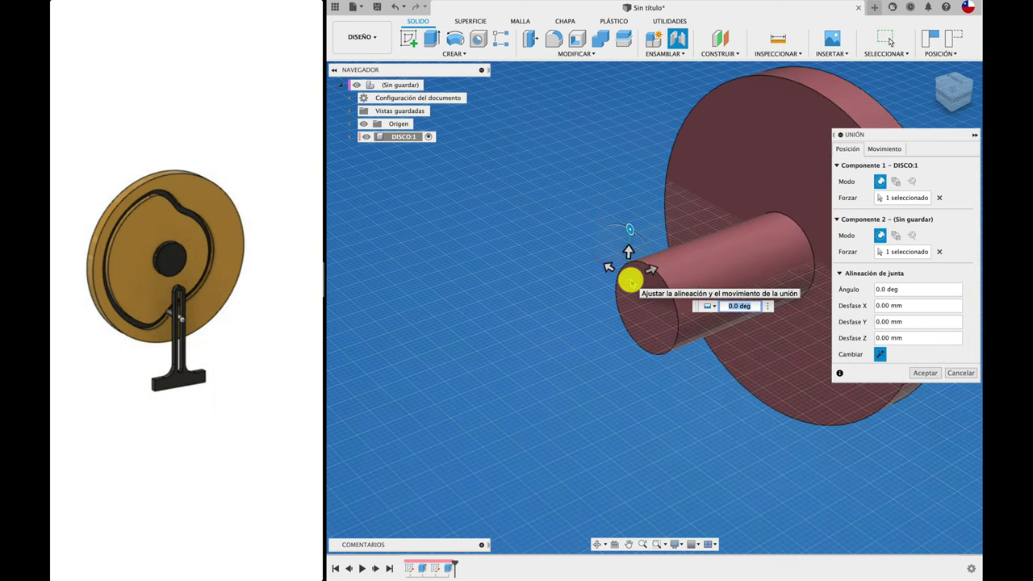
click(882, 149)
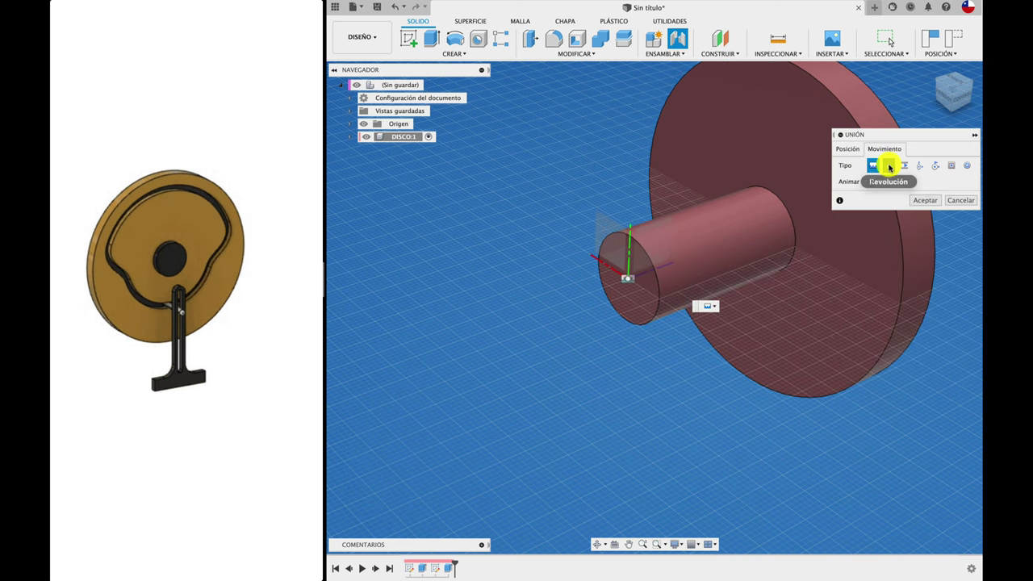
click(889, 165)
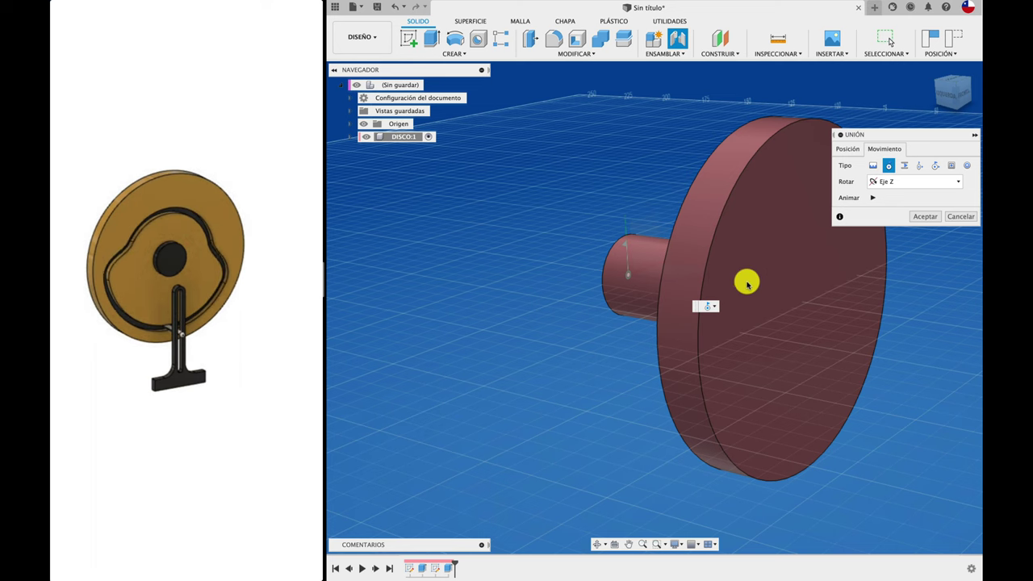
click(917, 217)
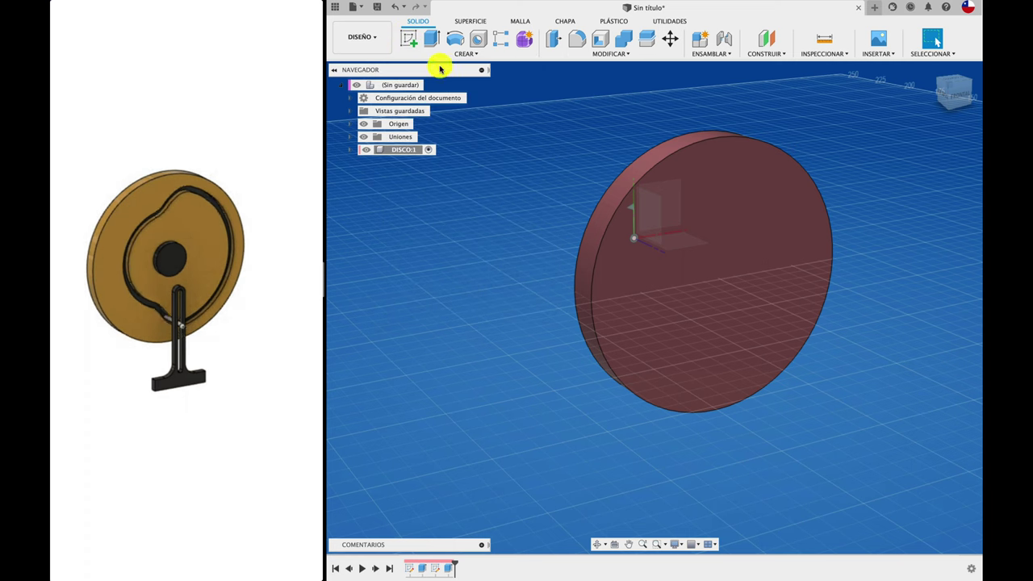
Step: Start a sketch on the disc's face and draw a 50 mm circle at its centre
click(409, 38)
click(719, 178)
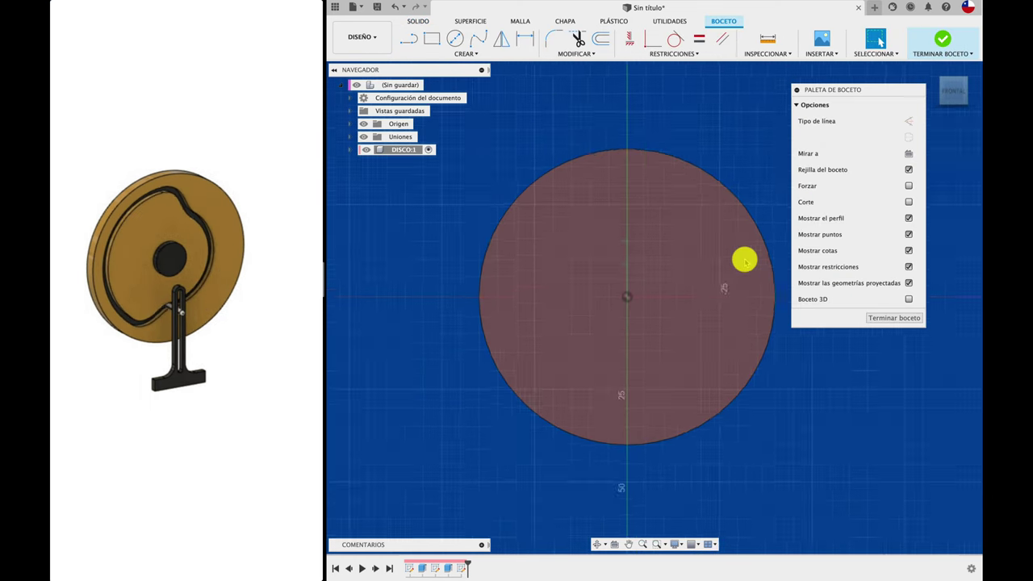
click(455, 38)
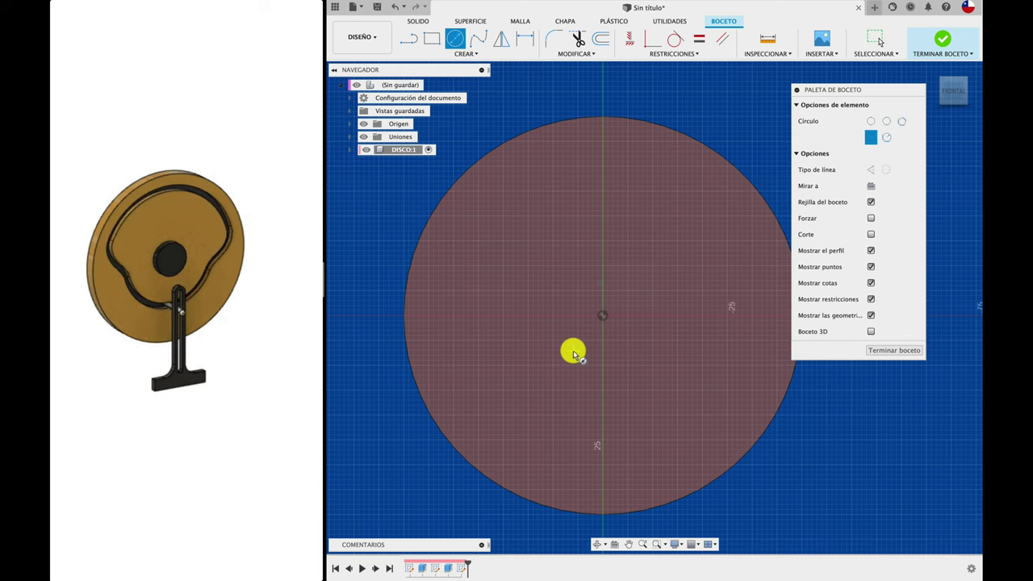
click(604, 315)
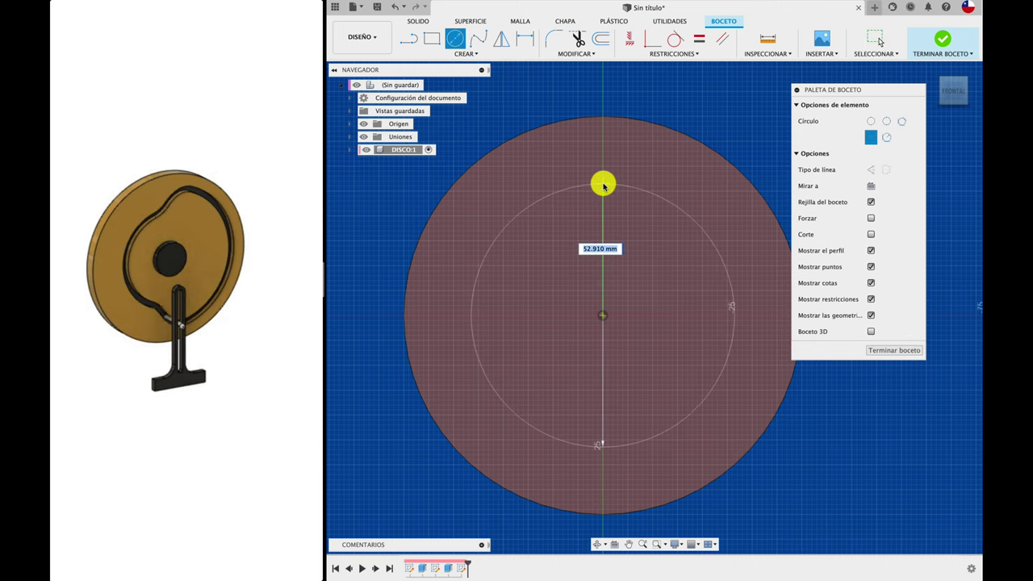
text(50)
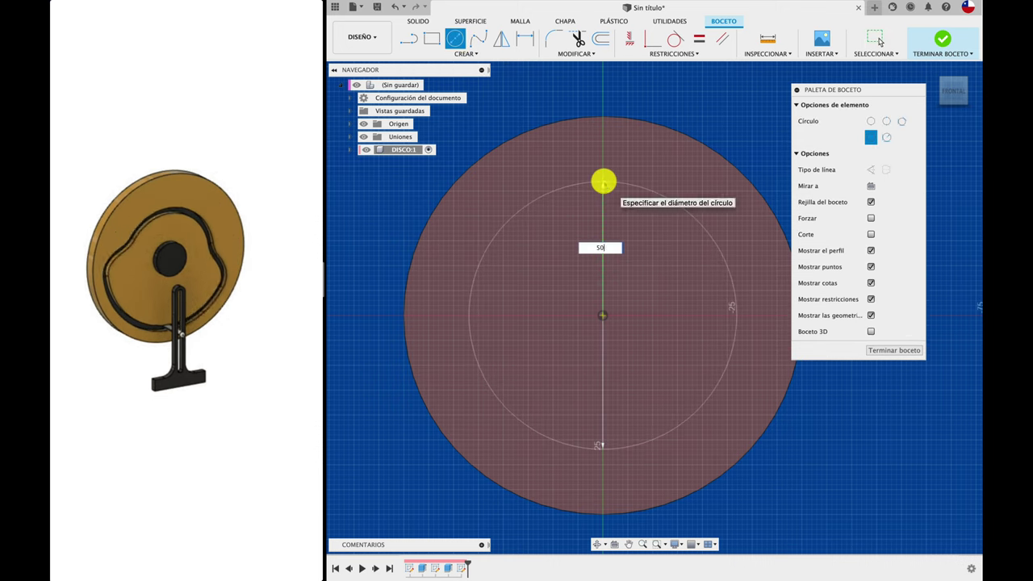
key(Return)
key(Escape)
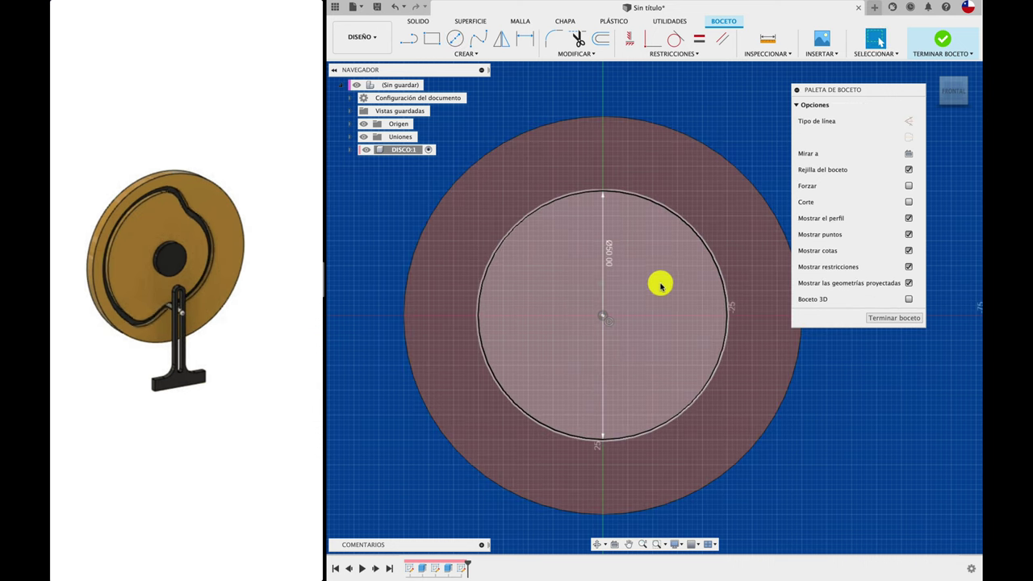
Step: Change the circle's diameter to 70 mm, then to 60 mm
click(608, 255)
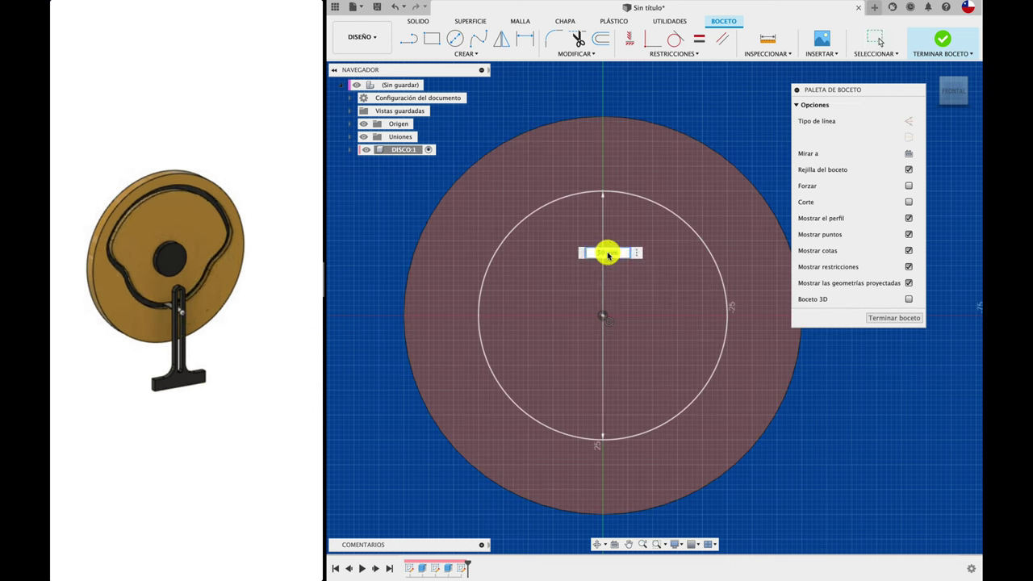
text(70)
key(Return)
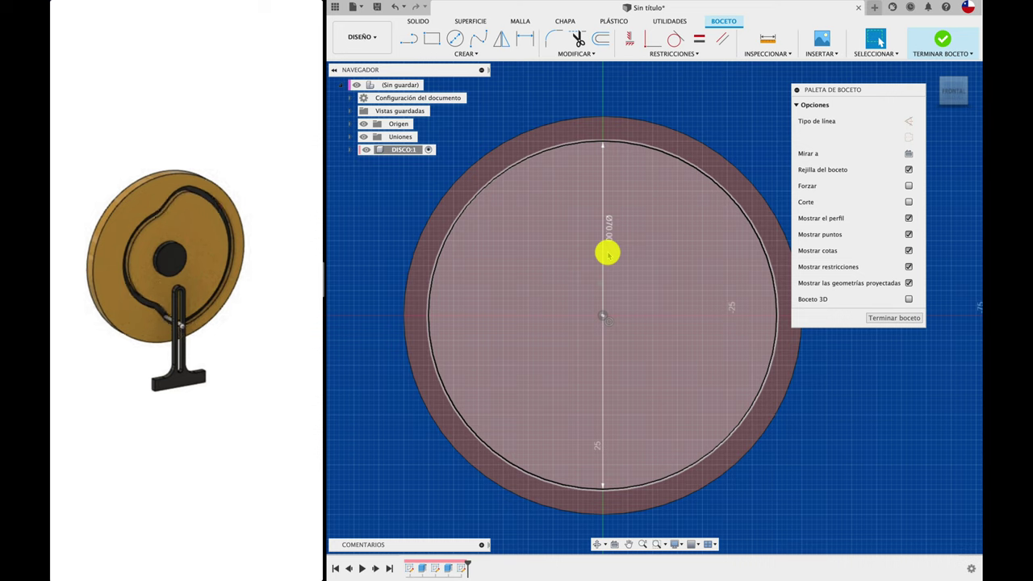
double_click(610, 230)
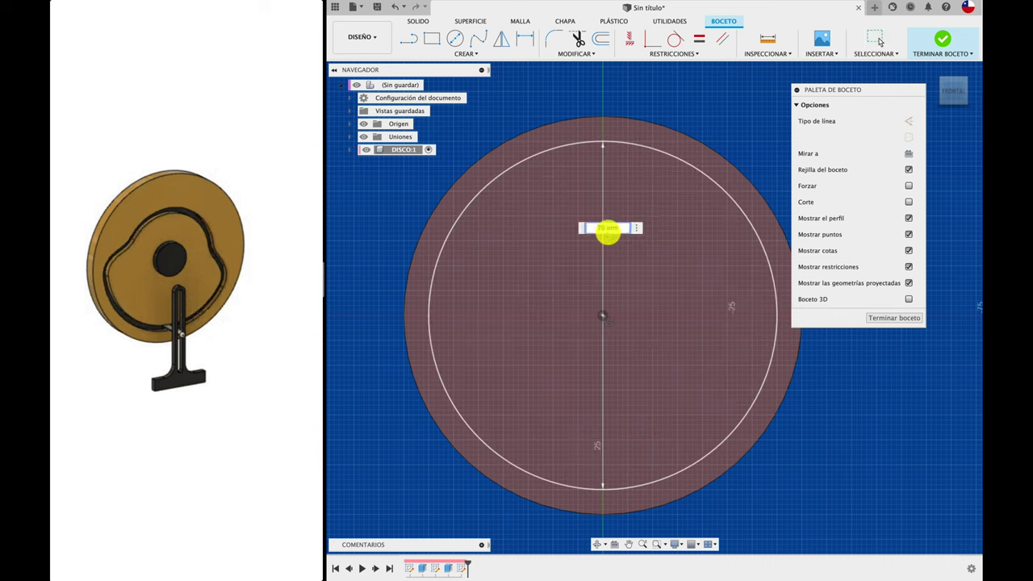
text(60)
key(Return)
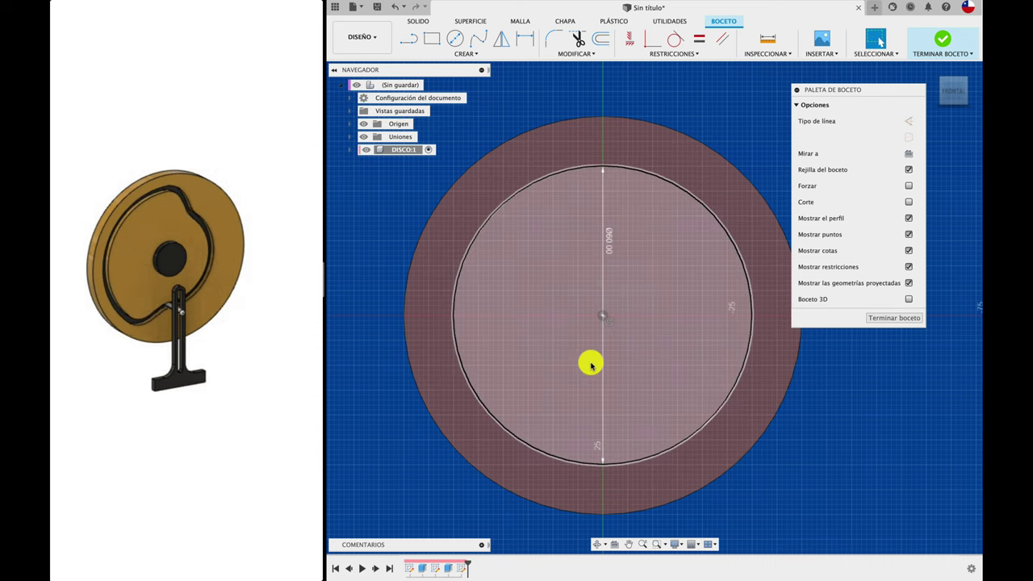
Step: Draw a smaller circle touching the 60 mm circle's bottom and a horizontal line across it
click(455, 39)
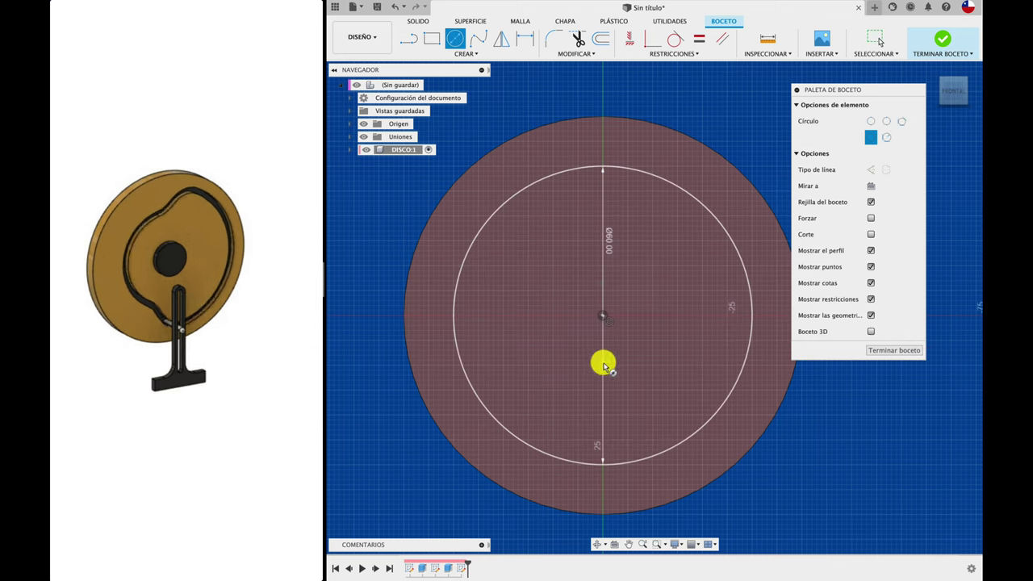
click(603, 316)
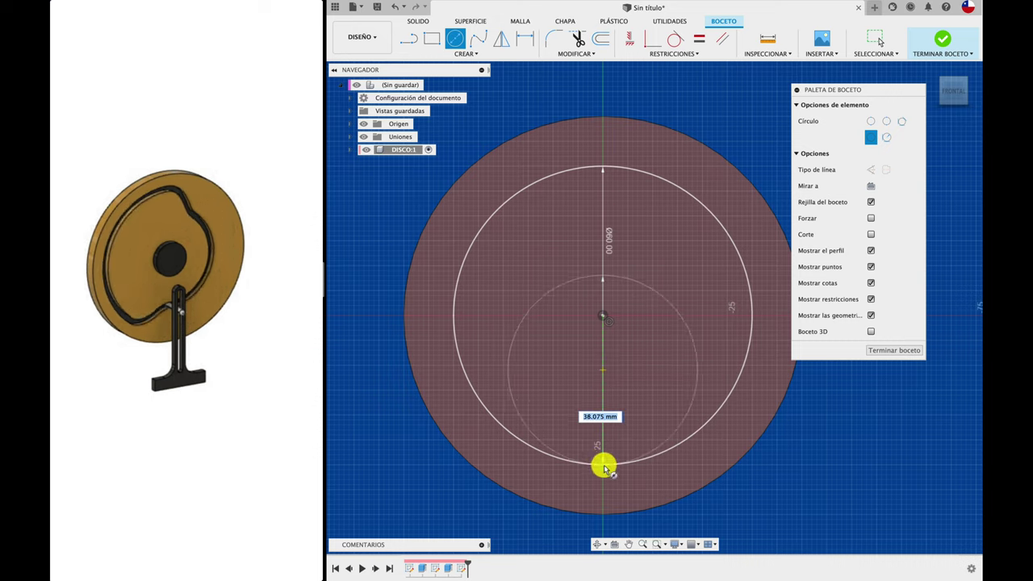
click(604, 467)
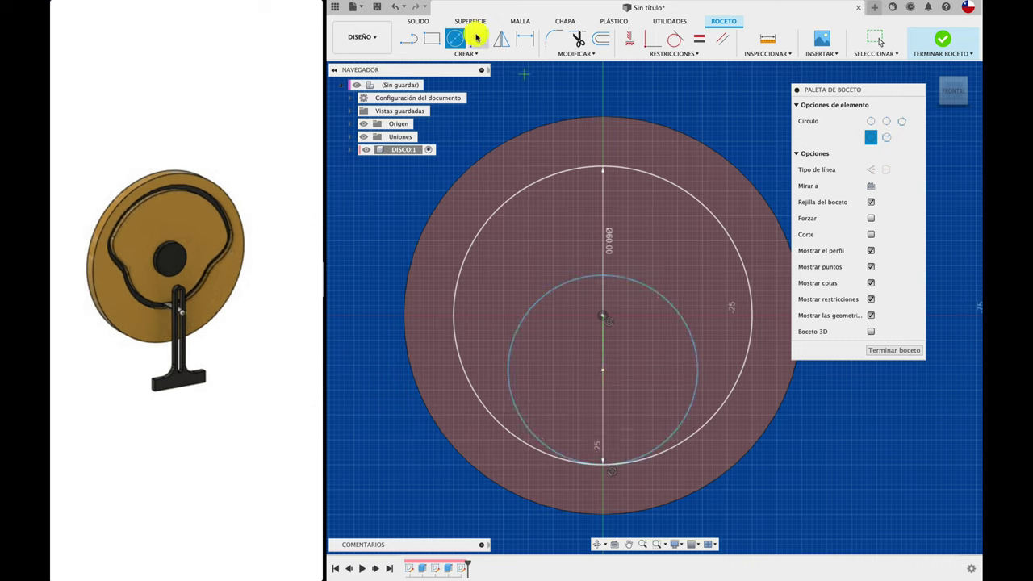
click(409, 38)
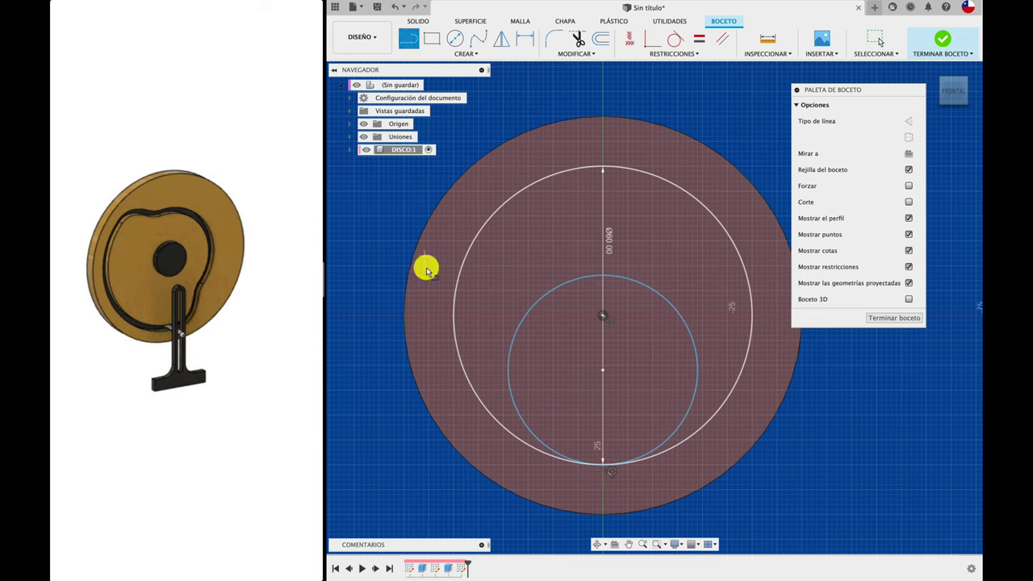
click(433, 357)
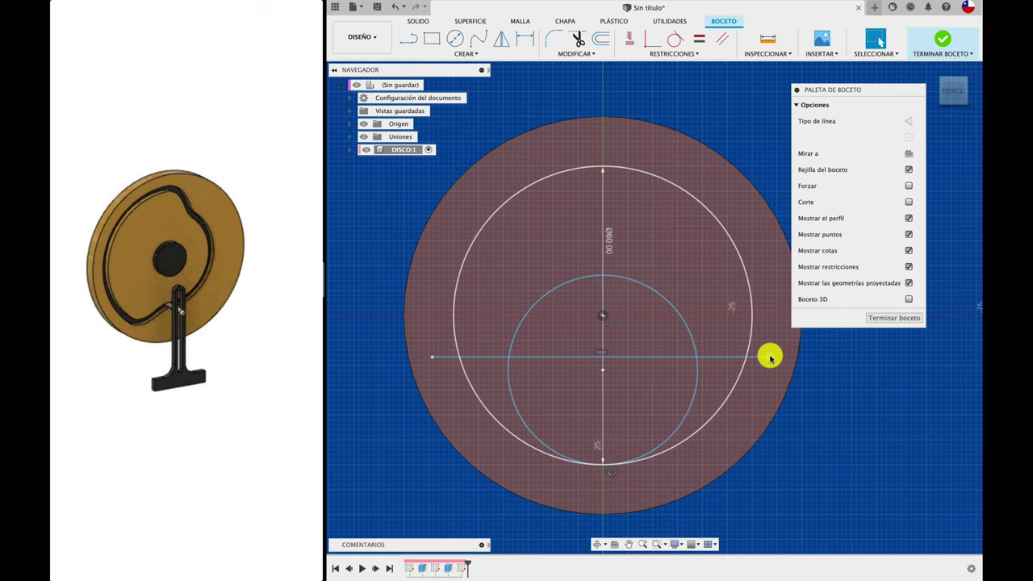
click(770, 358)
Step: Trim the big circle's lower arcs, the inner line piece and the small circle's upper arc
key(t)
click(759, 358)
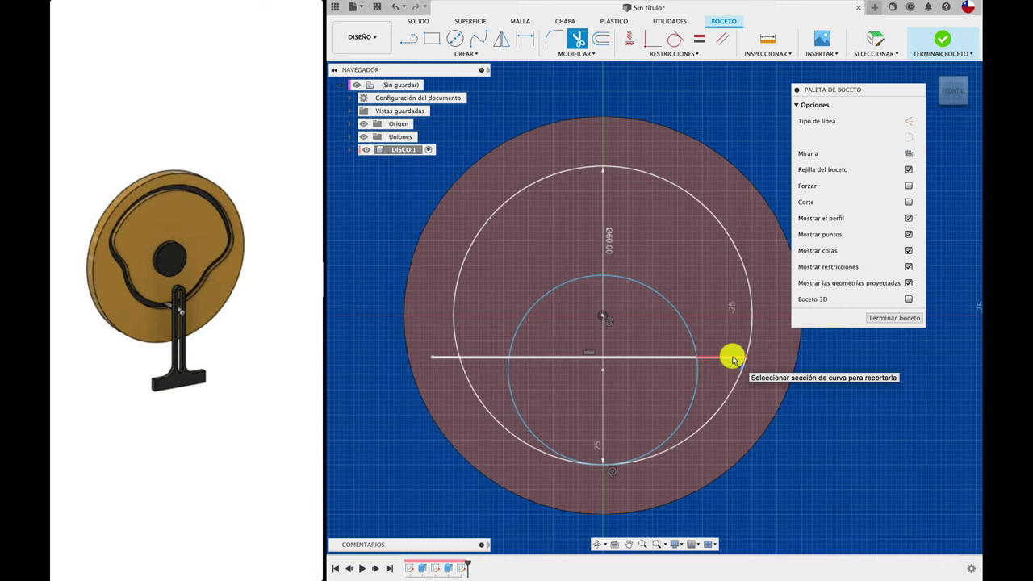
click(741, 374)
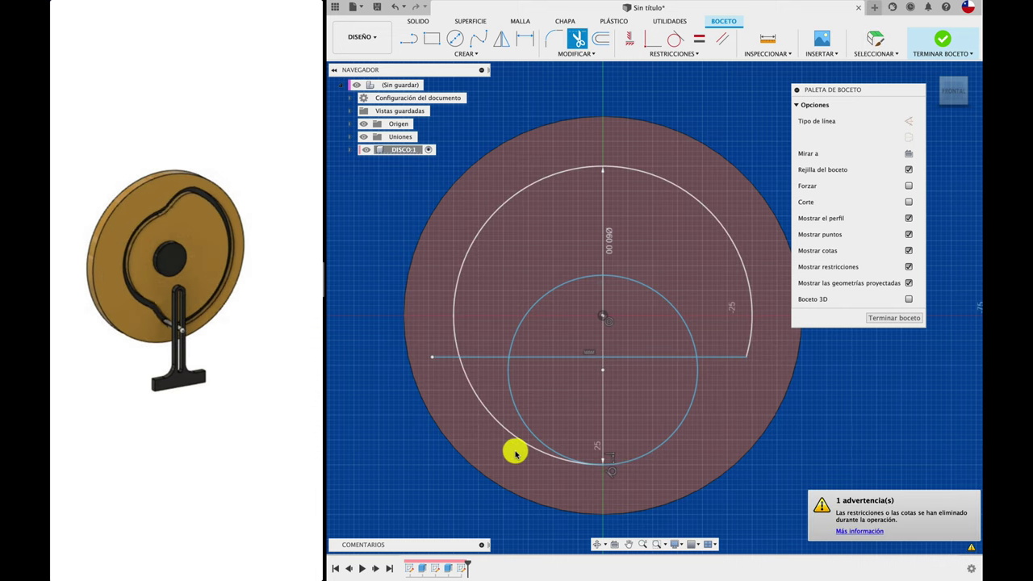
click(515, 445)
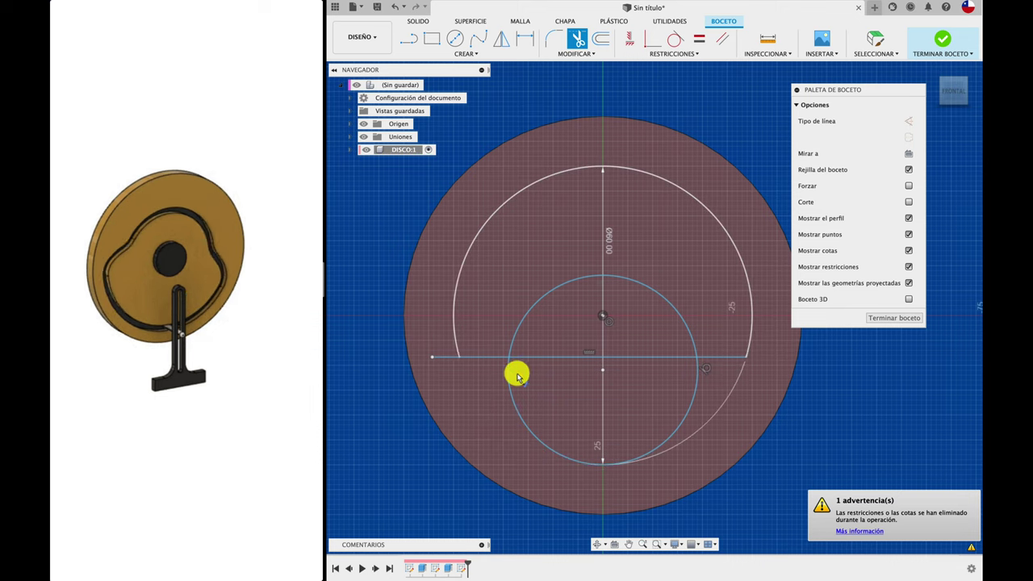
click(569, 356)
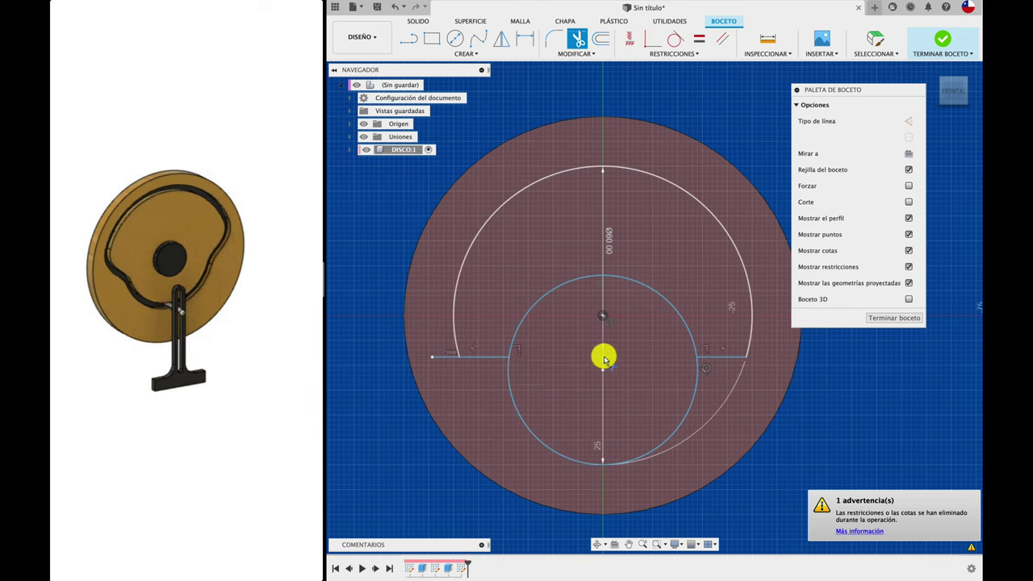
click(678, 321)
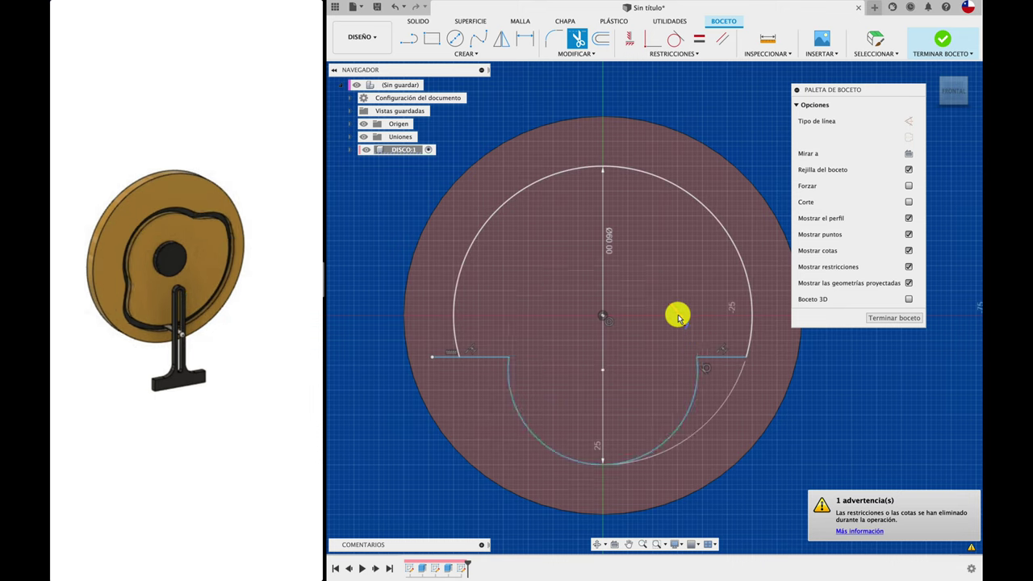
Step: Add 5 mm fillets to the right and left corners of the groove outline, then finish the sketch
click(554, 40)
click(698, 375)
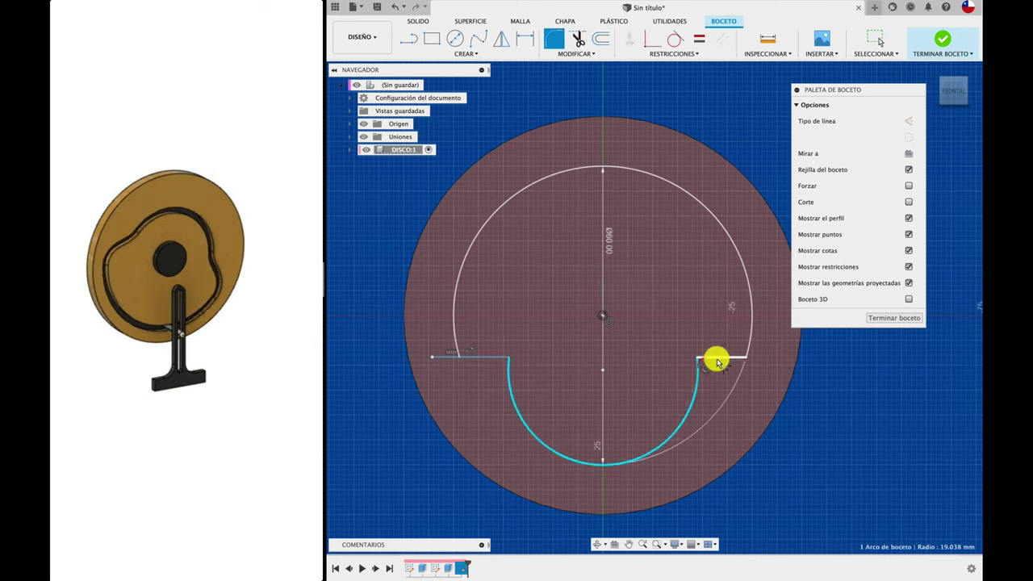
click(717, 360)
drag(696, 358, 702, 359)
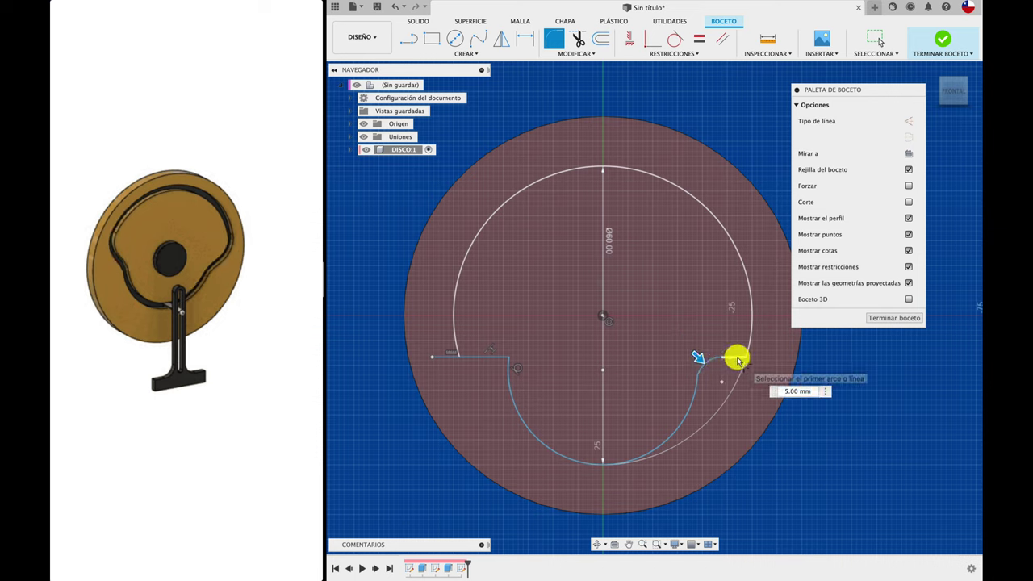
key(Return)
click(745, 345)
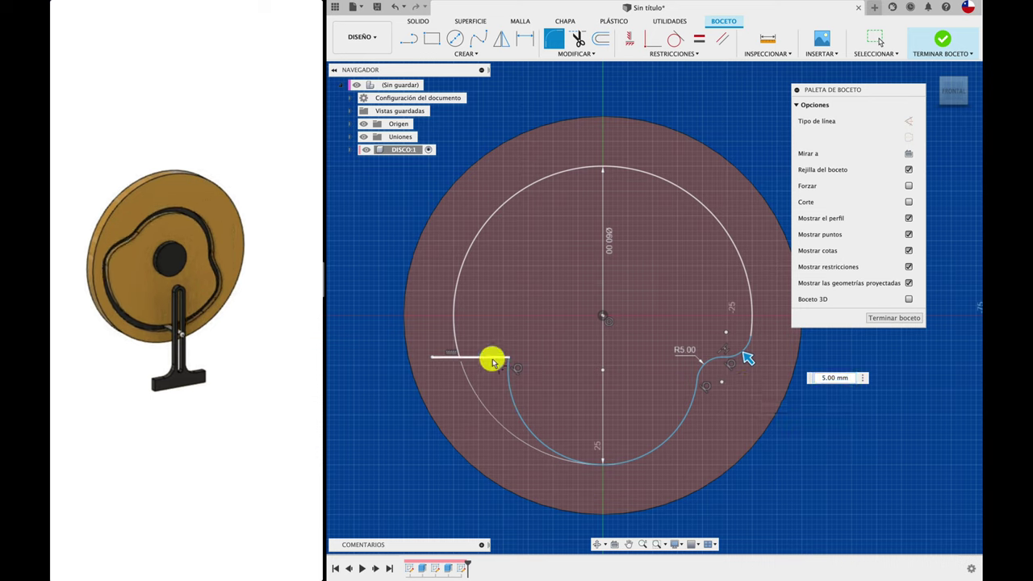
click(502, 362)
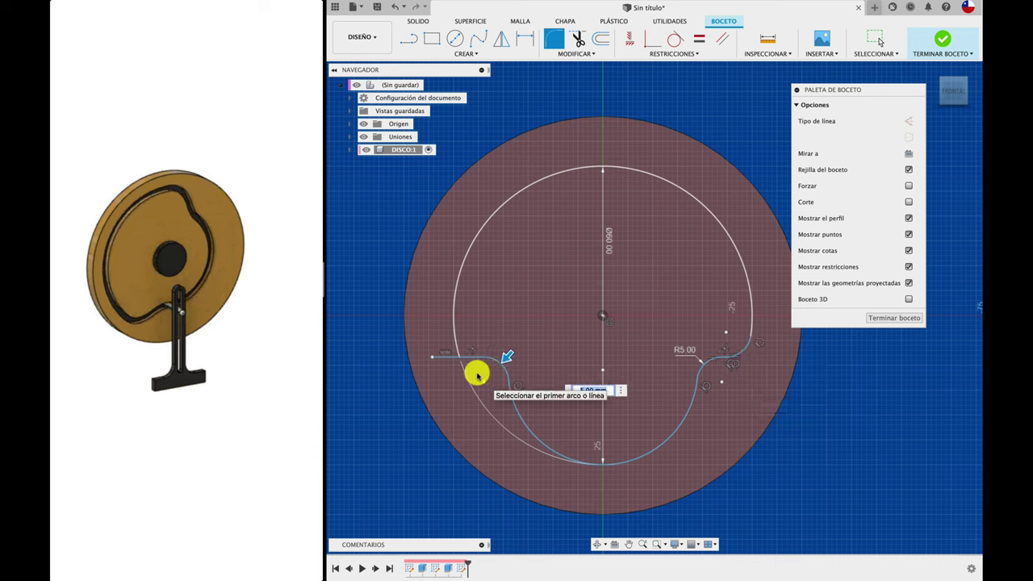
click(456, 341)
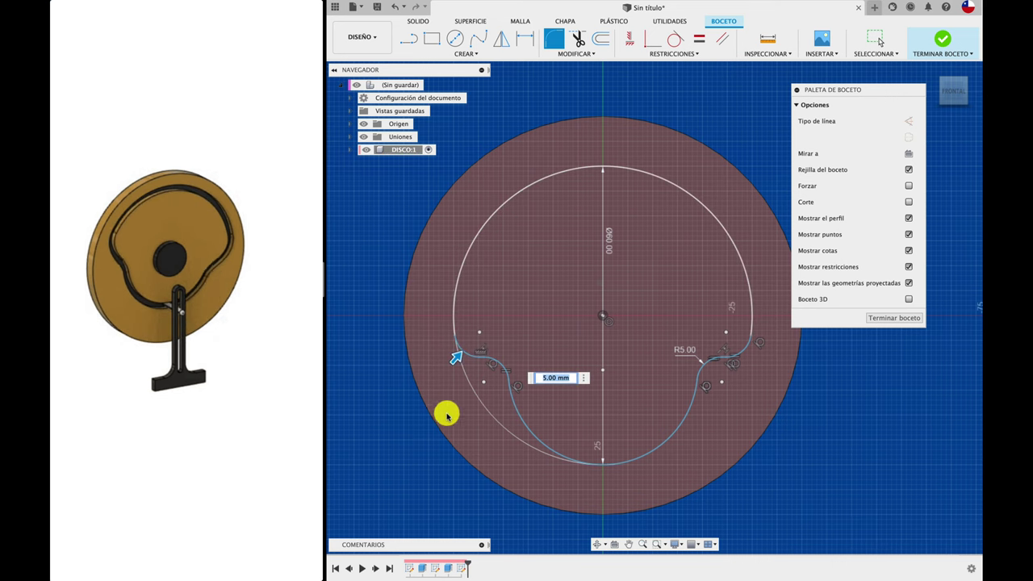
click(882, 320)
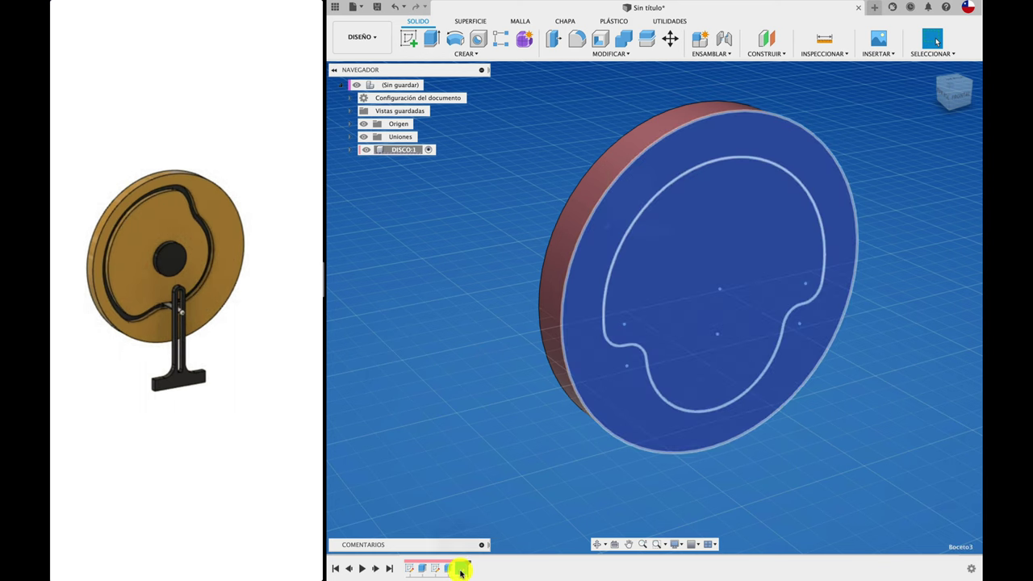
Step: Start a pipe along the groove outline with a square cross-section
click(465, 300)
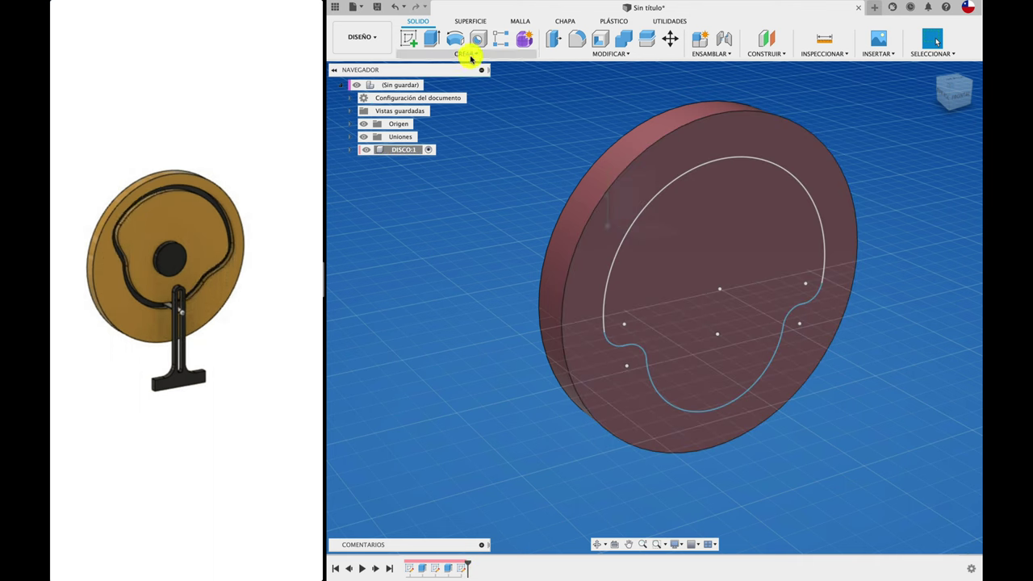
click(473, 55)
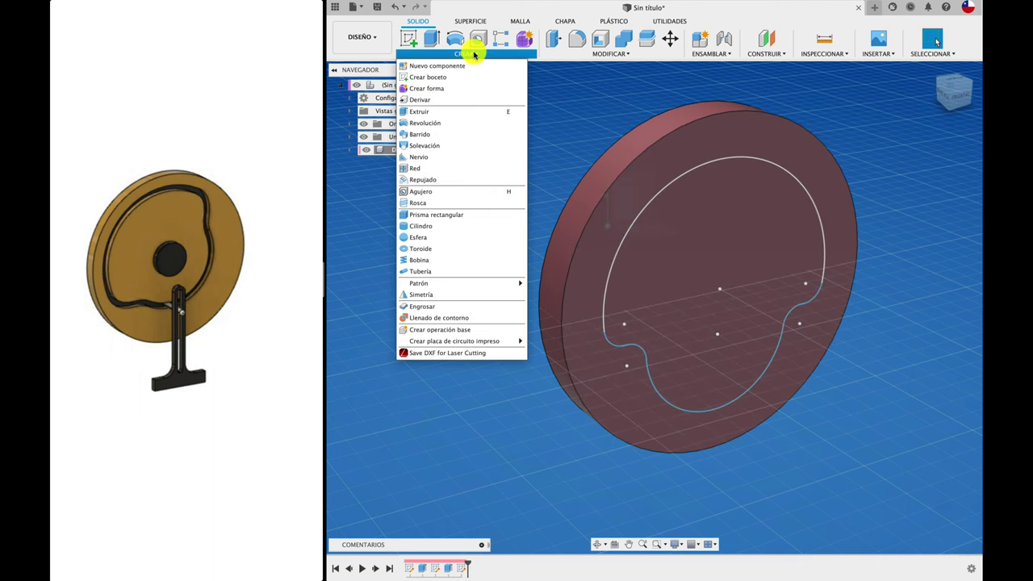
click(452, 272)
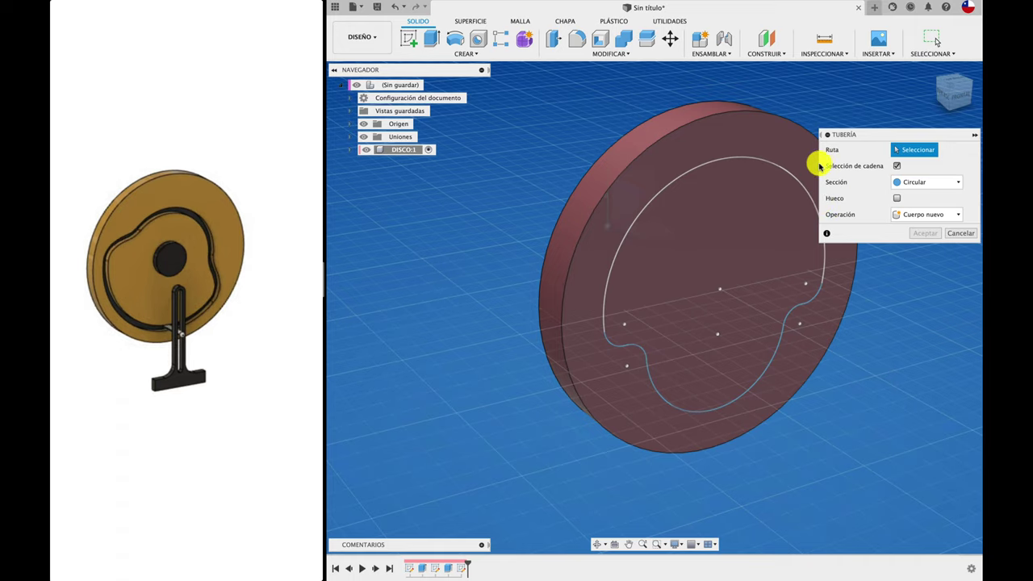
click(775, 168)
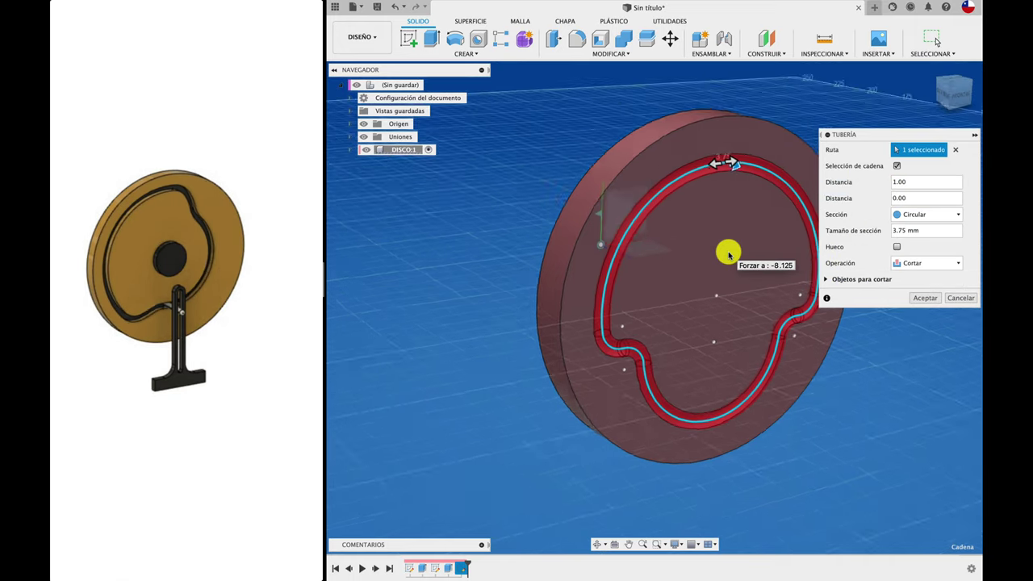
shift+middle_drag(729, 255, 892, 167)
click(930, 216)
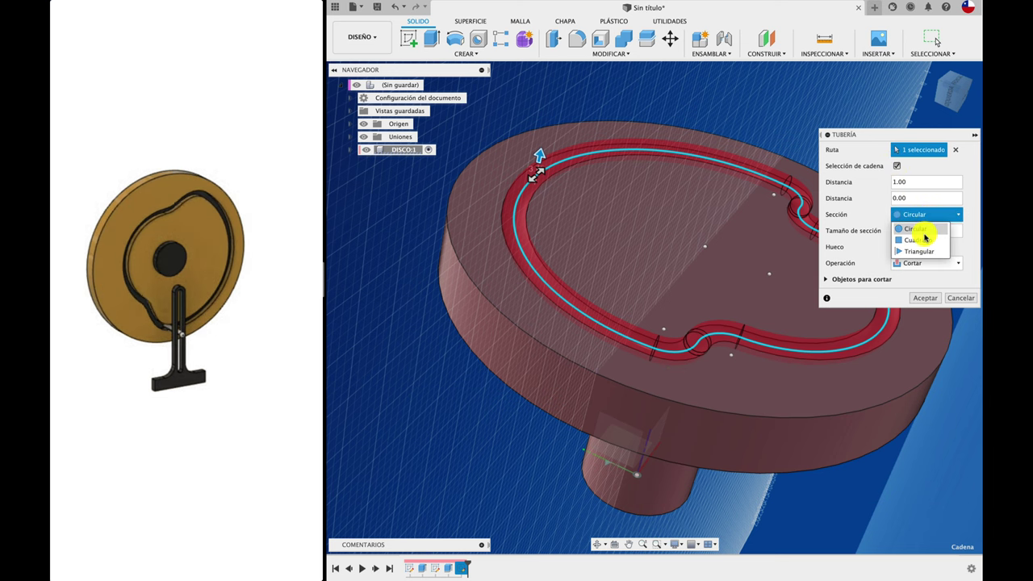
click(925, 238)
Step: Set the square section to 3.00 mm and cut the groove into the disc
shift+middle_drag(687, 223, 690, 225)
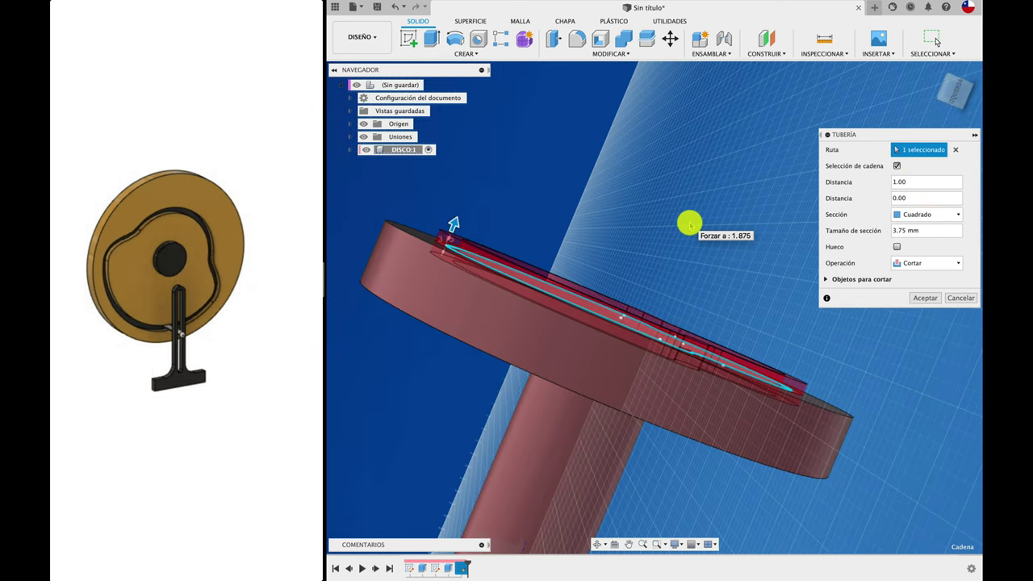
drag(454, 231, 459, 218)
mouse_move(457, 214)
shift+middle_down()
mouse_move(500, 266)
mouse_move(533, 207)
shift+middle_up()
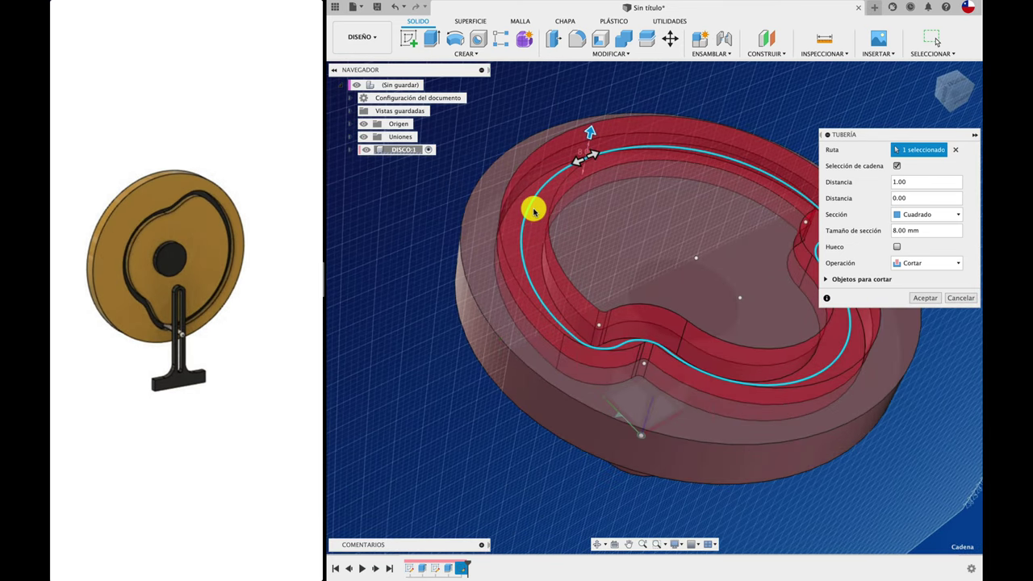
drag(590, 134, 585, 148)
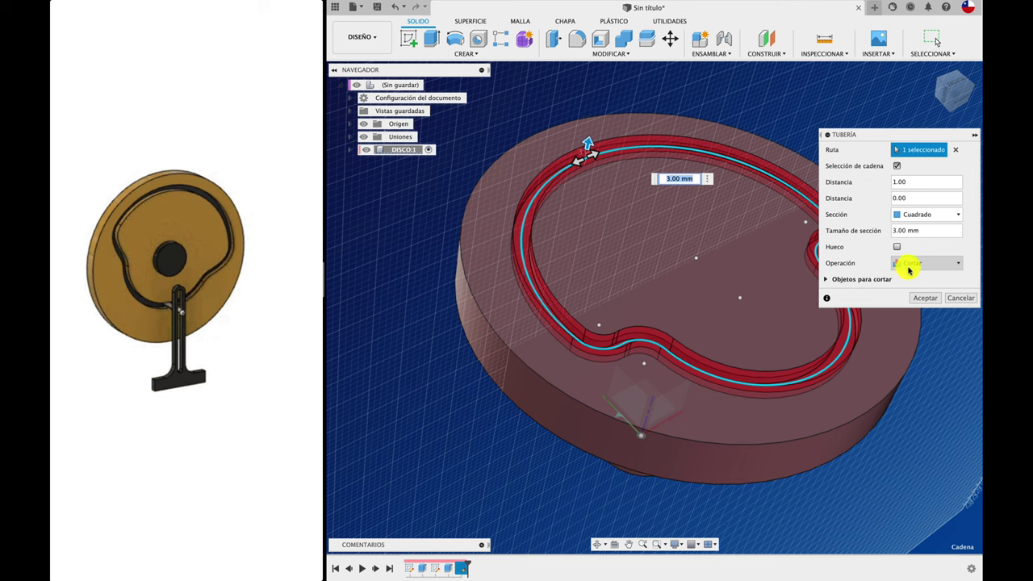
click(925, 299)
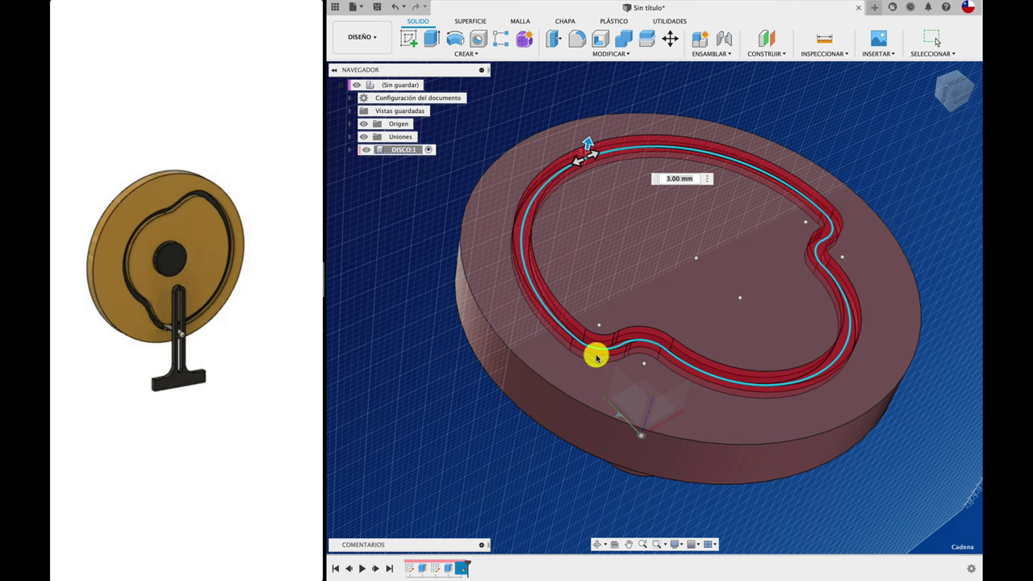
mouse_move(507, 342)
shift+middle_down()
mouse_move(526, 358)
mouse_move(571, 328)
mouse_move(540, 177)
mouse_move(509, 266)
shift+middle_up()
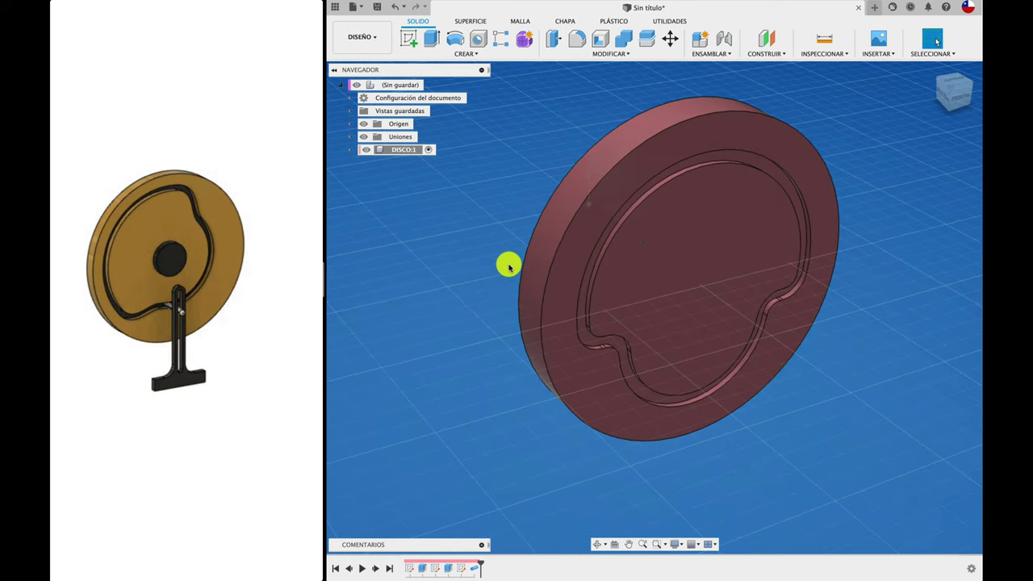
Step: Turn off the sketch grid and orbit to an oblique view of the disc
click(703, 545)
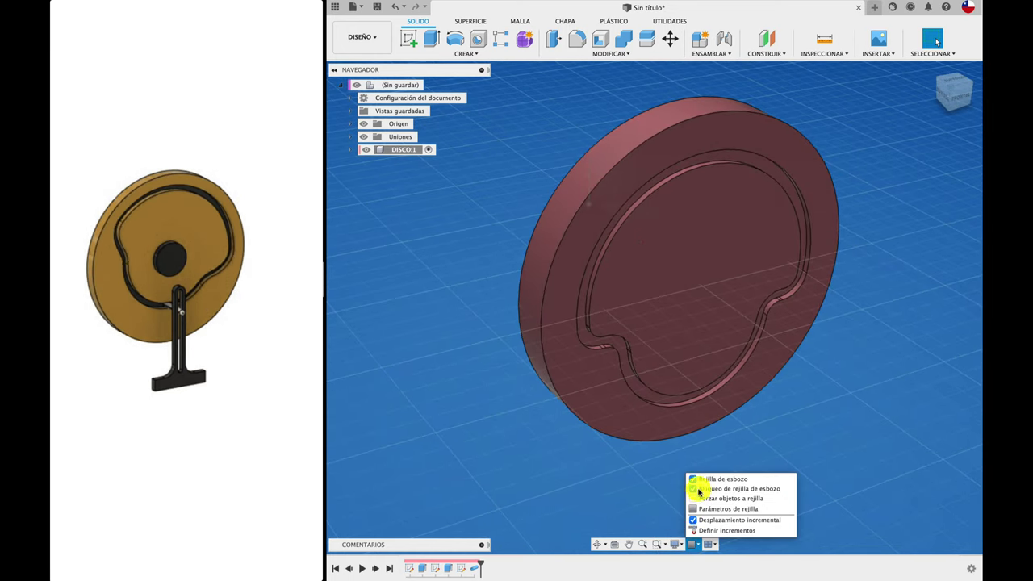
click(693, 479)
shift+middle_drag(560, 473, 561, 474)
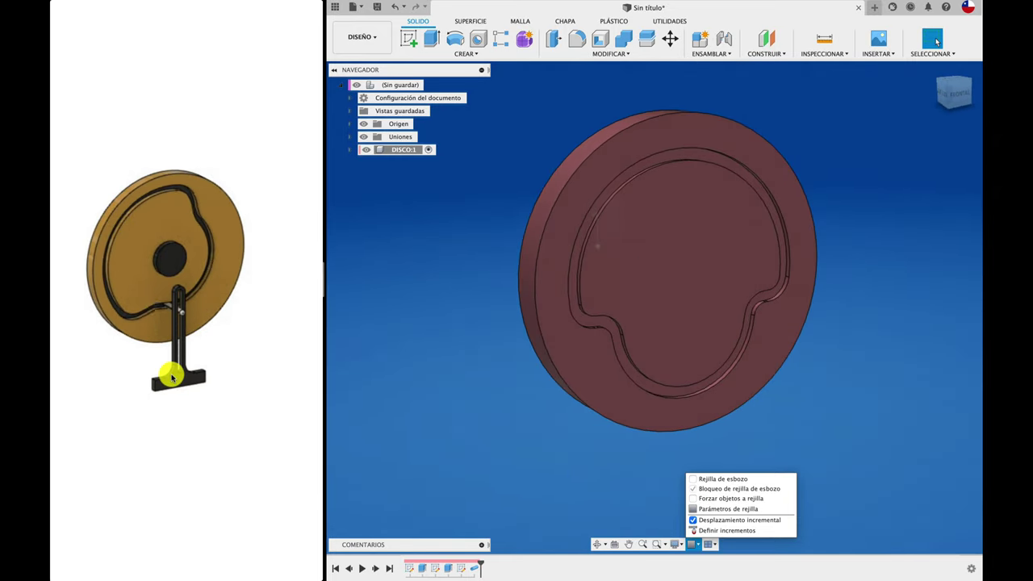
mouse_move(352, 328)
shift+middle_down()
mouse_move(407, 265)
mouse_move(410, 235)
shift+middle_up()
shift+middle_drag(424, 199, 424, 200)
Step: Animate the Revolución1 joint, stop it, and activate the top-level assembly
click(353, 137)
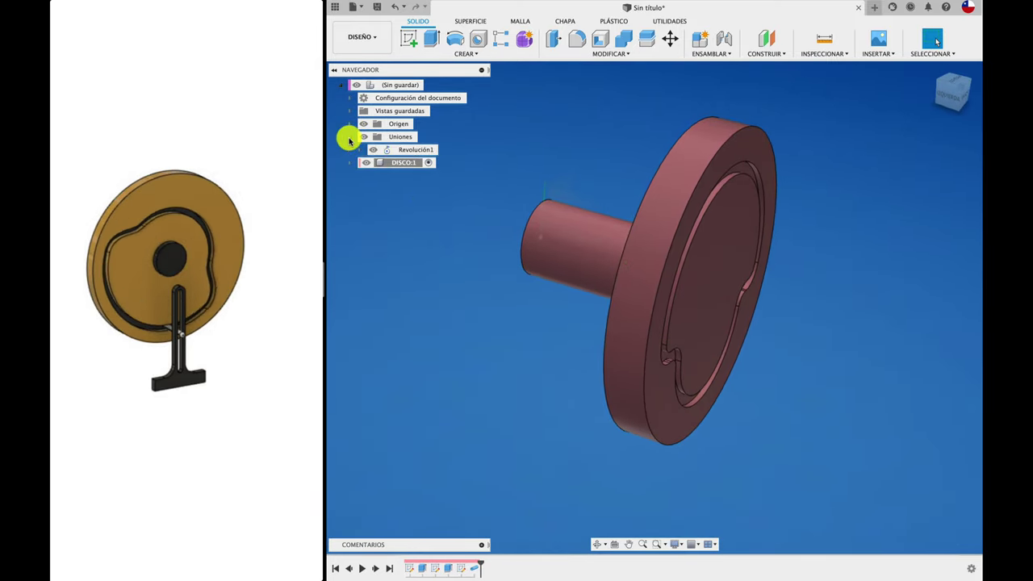
click(405, 153)
right_click(406, 154)
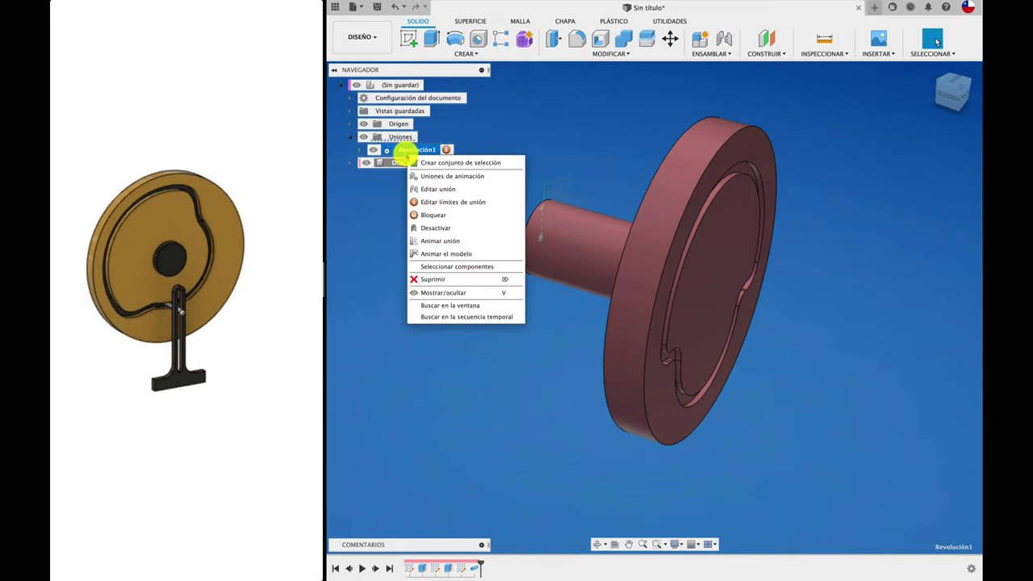
click(450, 257)
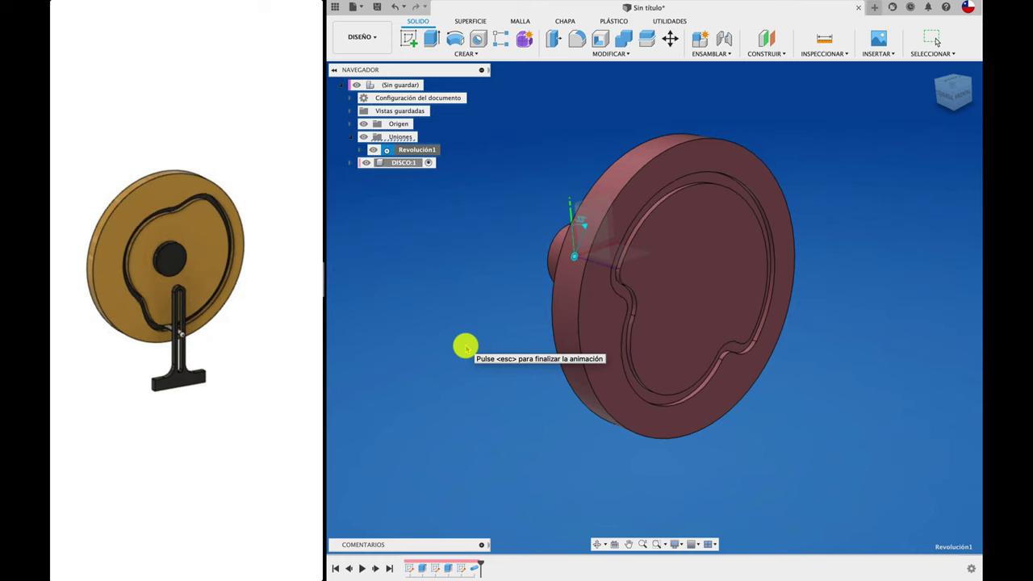
key(Escape)
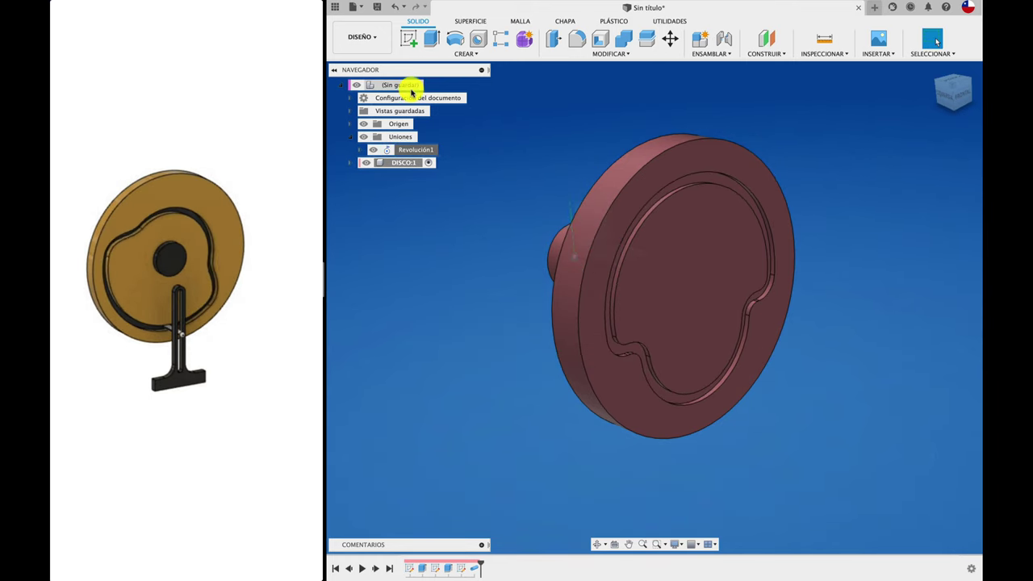
click(423, 86)
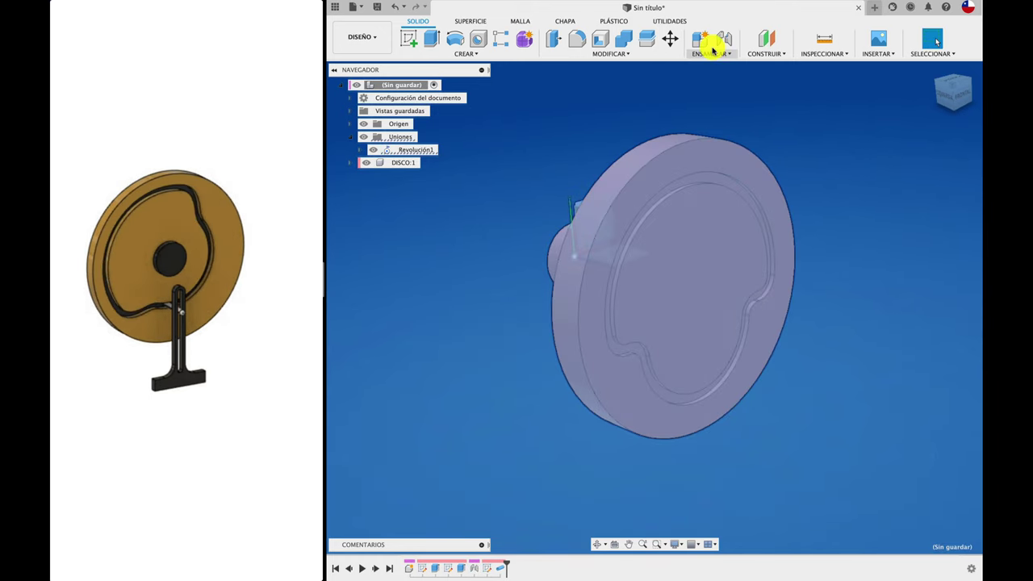
Step: Add a new active component named PALPADOR and start a sketch in it
click(703, 40)
click(883, 201)
text(PALPADOR)
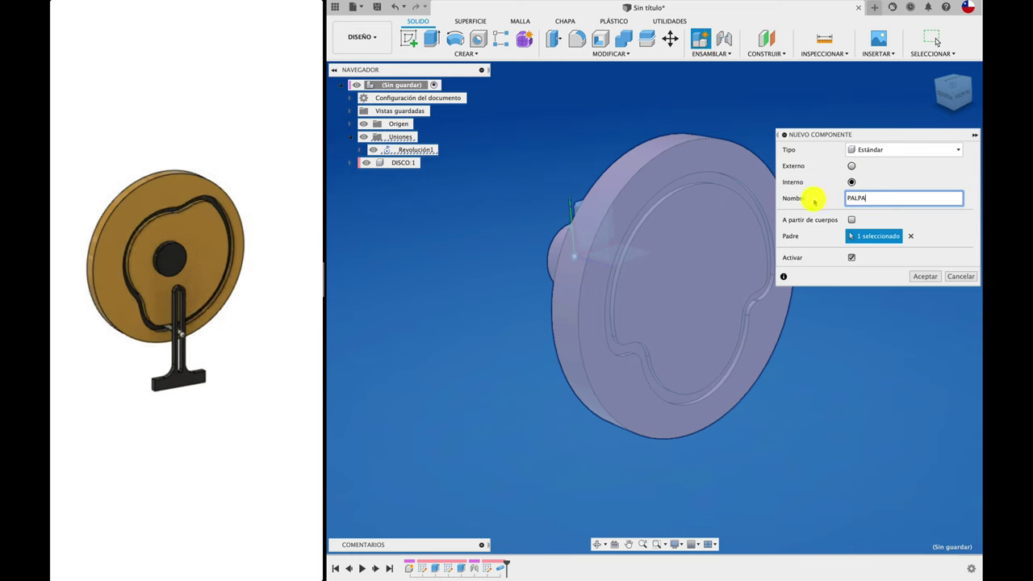
click(931, 276)
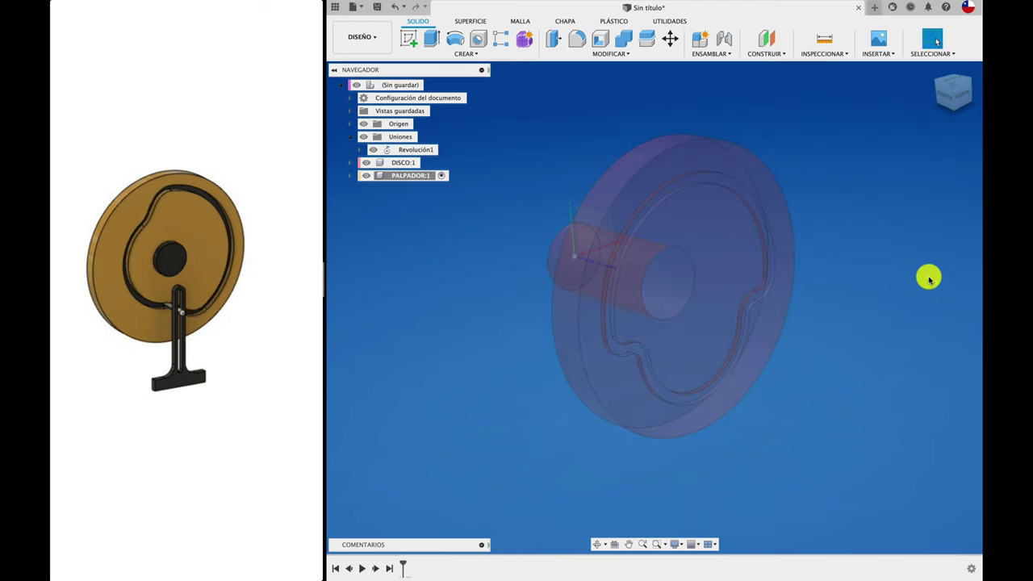
click(406, 39)
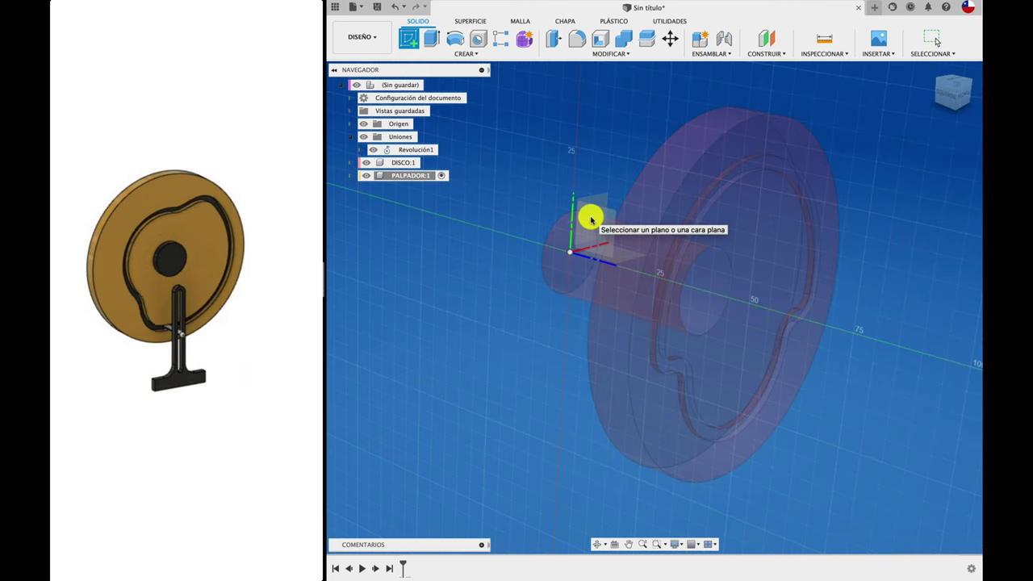
Step: Sketch on a side origin plane, show the disc as a hatched Corte section, then finish the sketch
click(609, 213)
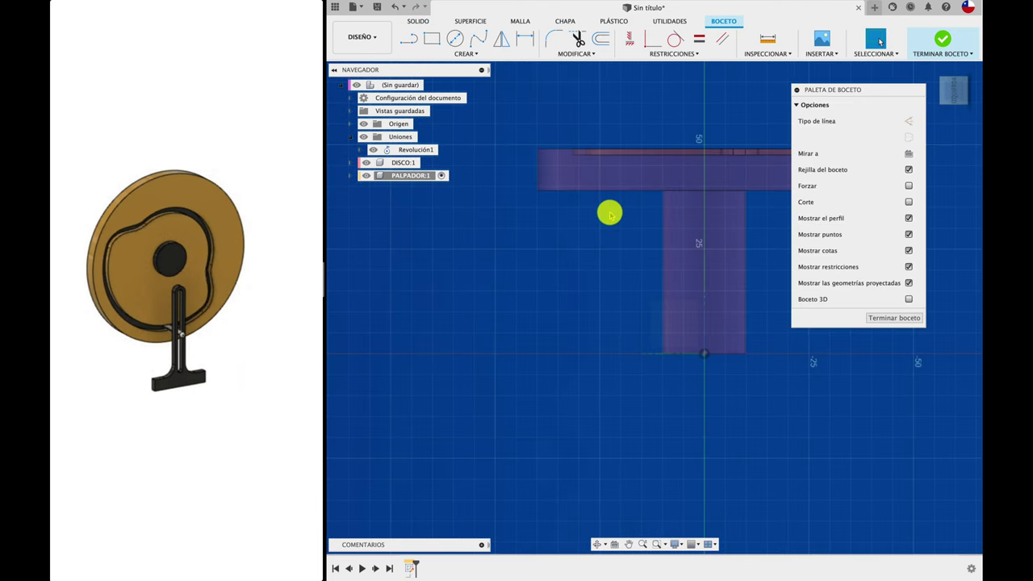
mouse_move(954, 91)
click(978, 84)
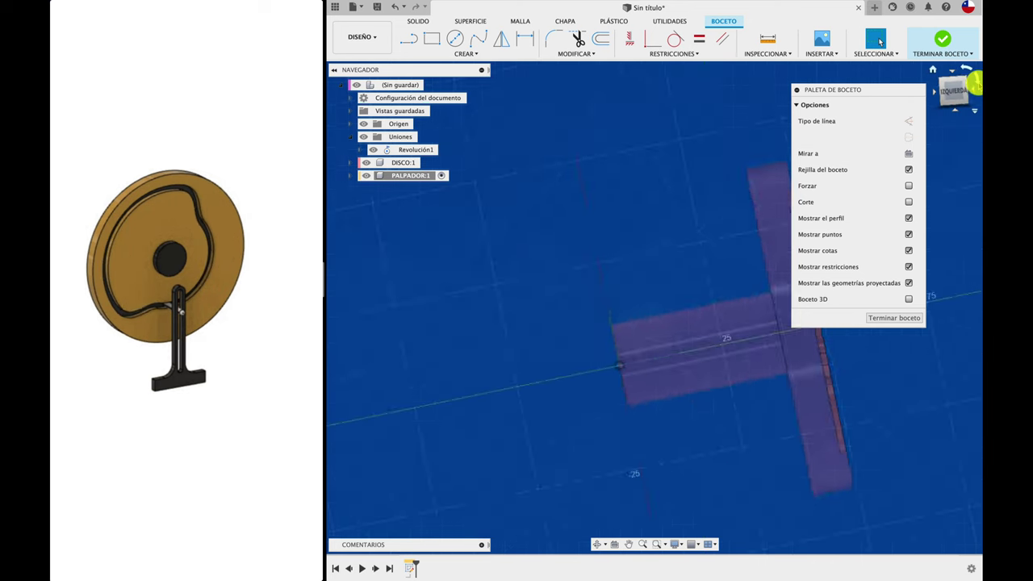
scroll(740, 216, up, 3)
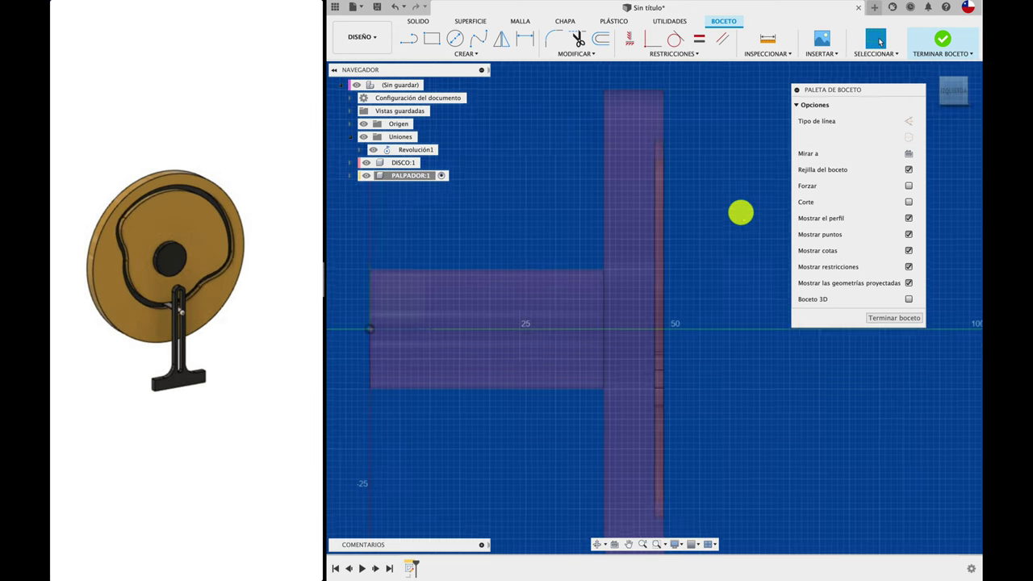
scroll(748, 205, up, 1)
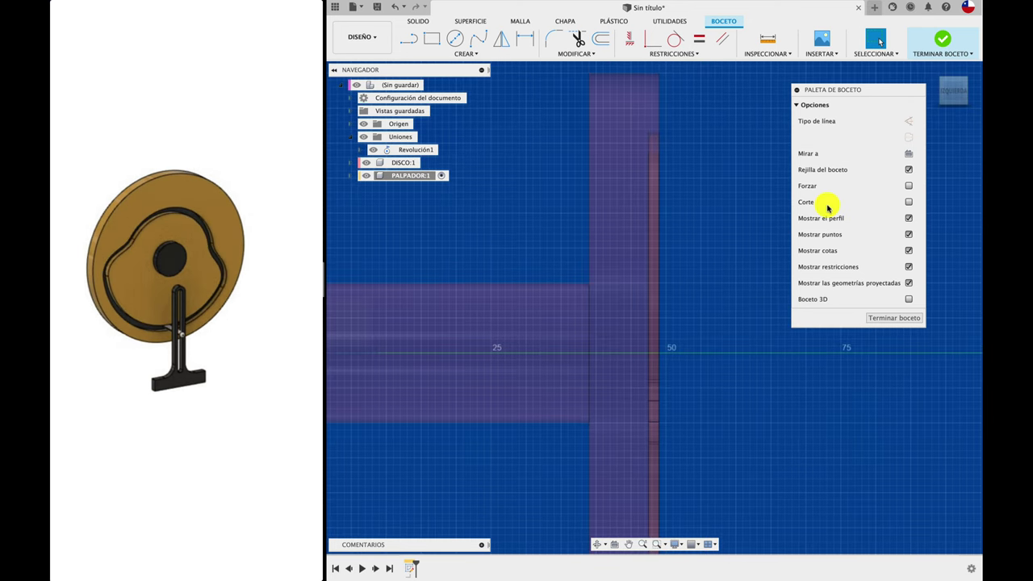
click(909, 201)
scroll(754, 201, up, 1)
scroll(754, 201, up, 3)
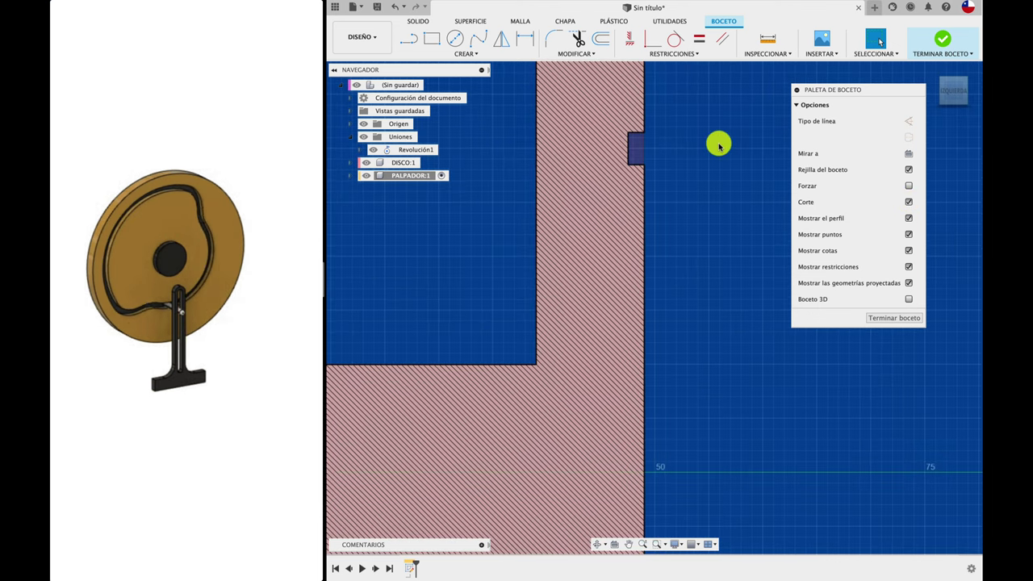
scroll(719, 145, up, 2)
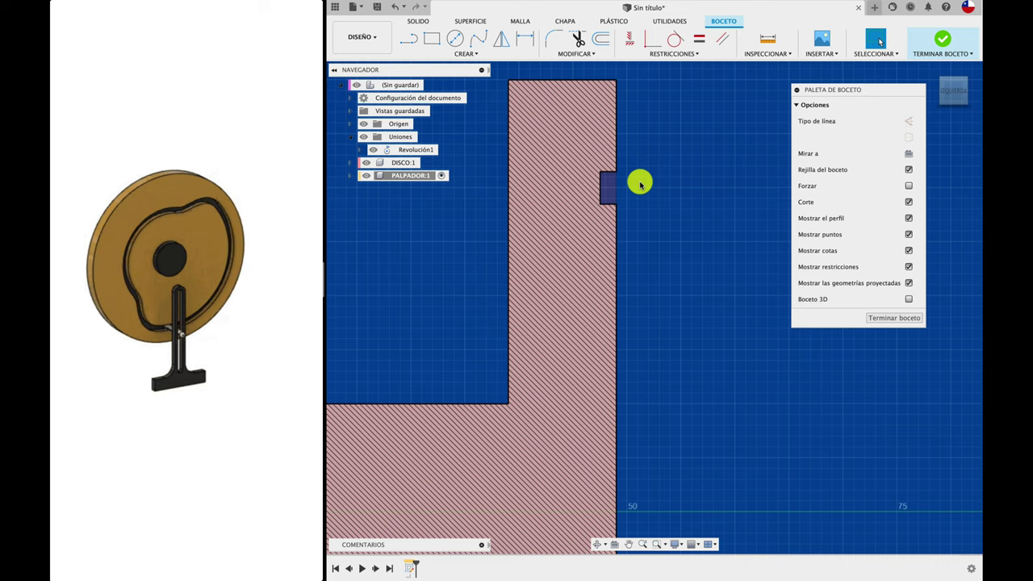
click(939, 38)
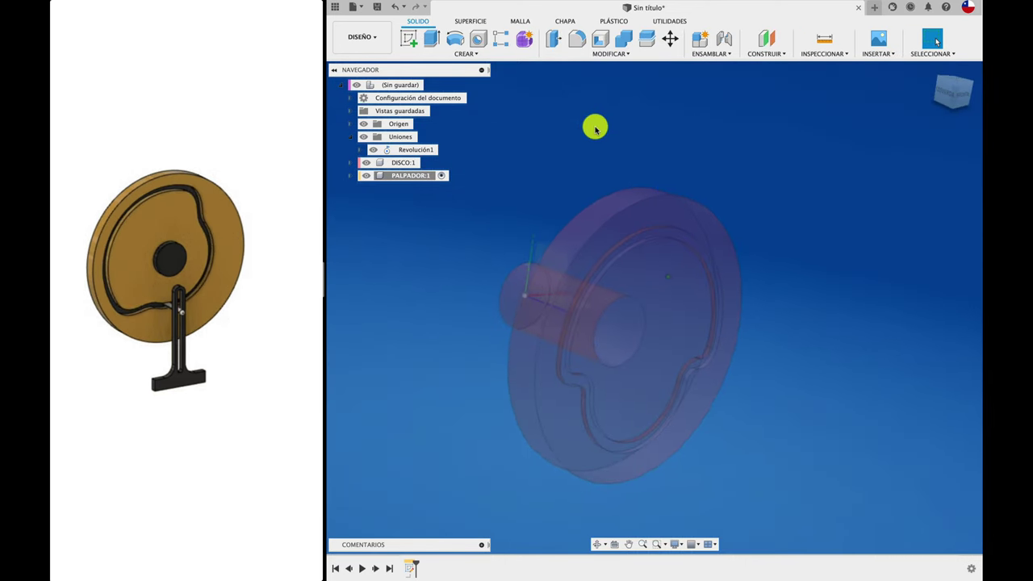
Step: Start a sketch on the disc's grooved face and project the groove's inner and outer circles
click(409, 38)
click(701, 347)
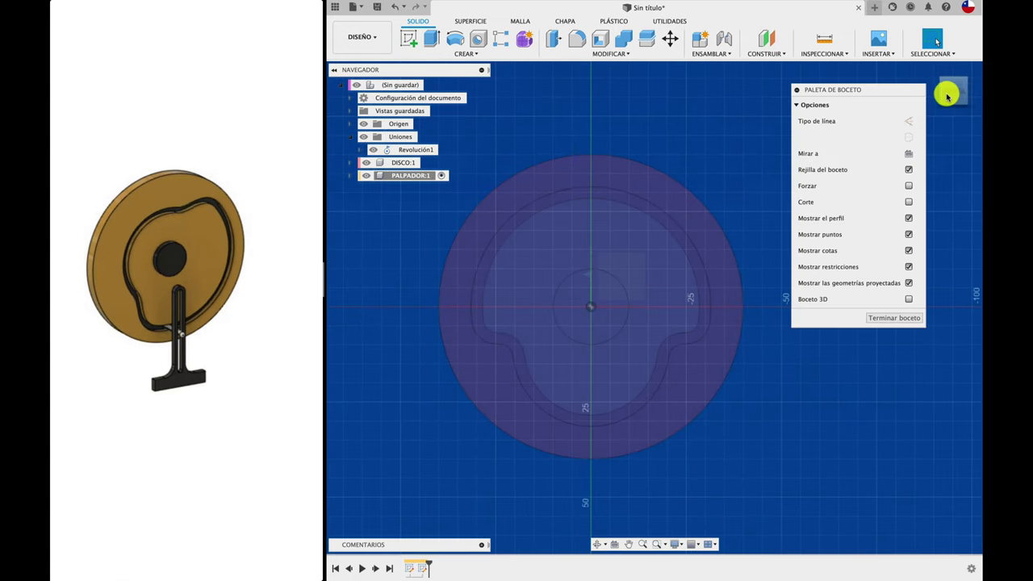
scroll(684, 166, up, 2)
scroll(682, 163, up, 1)
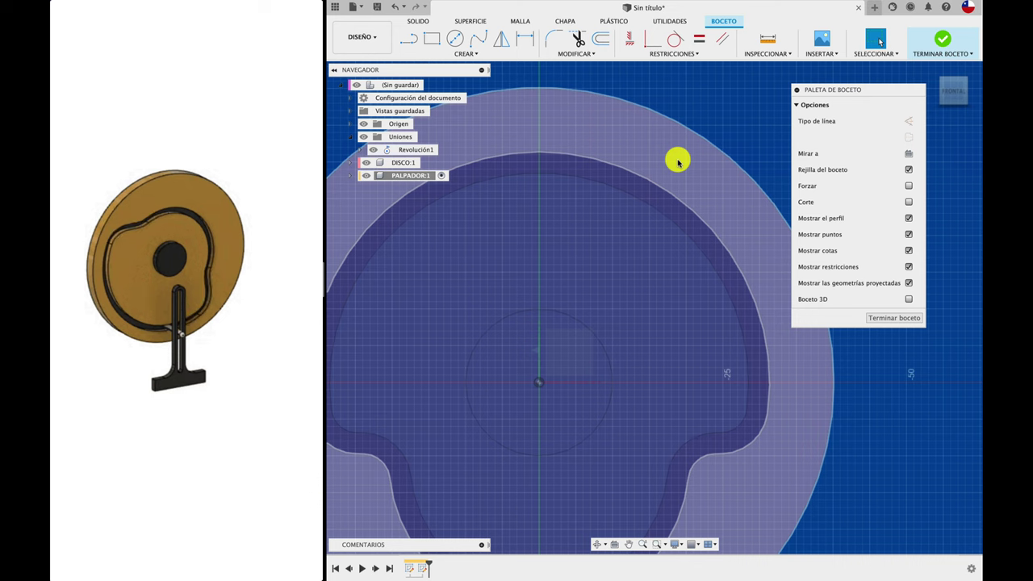
scroll(681, 162, up, 1)
scroll(680, 160, up, 1)
middle_drag(726, 127, 704, 123)
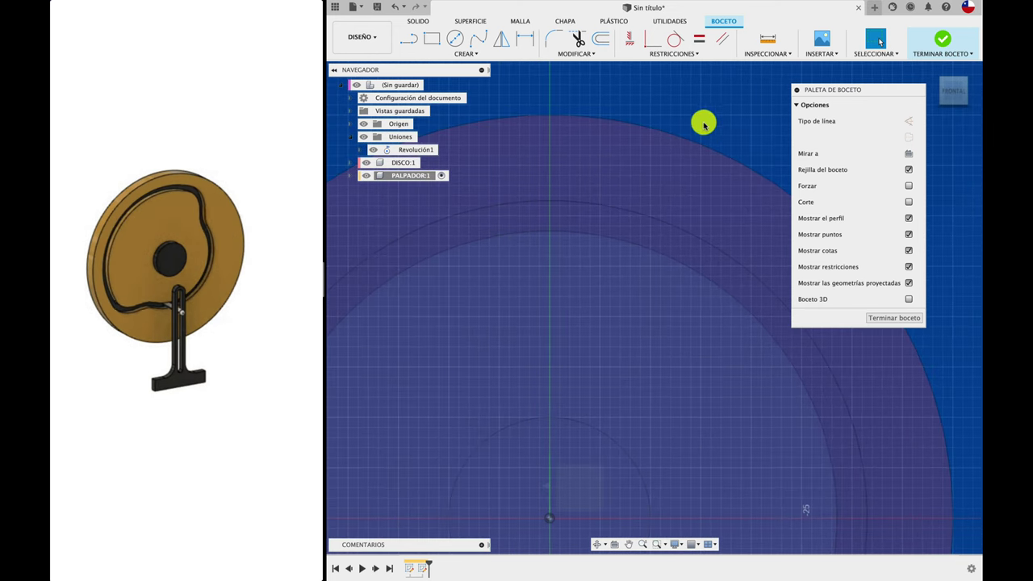
key(p)
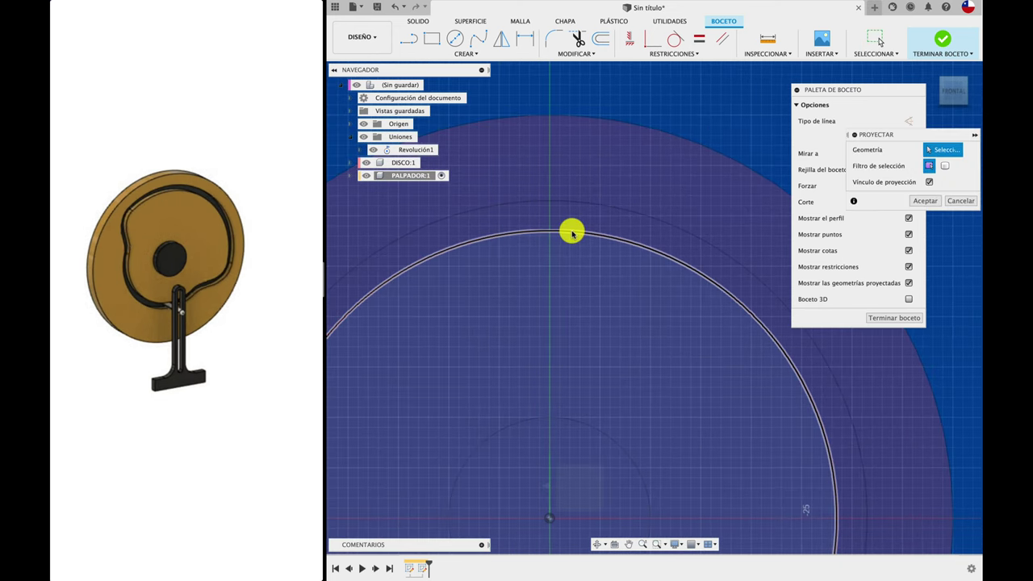
click(570, 231)
click(581, 205)
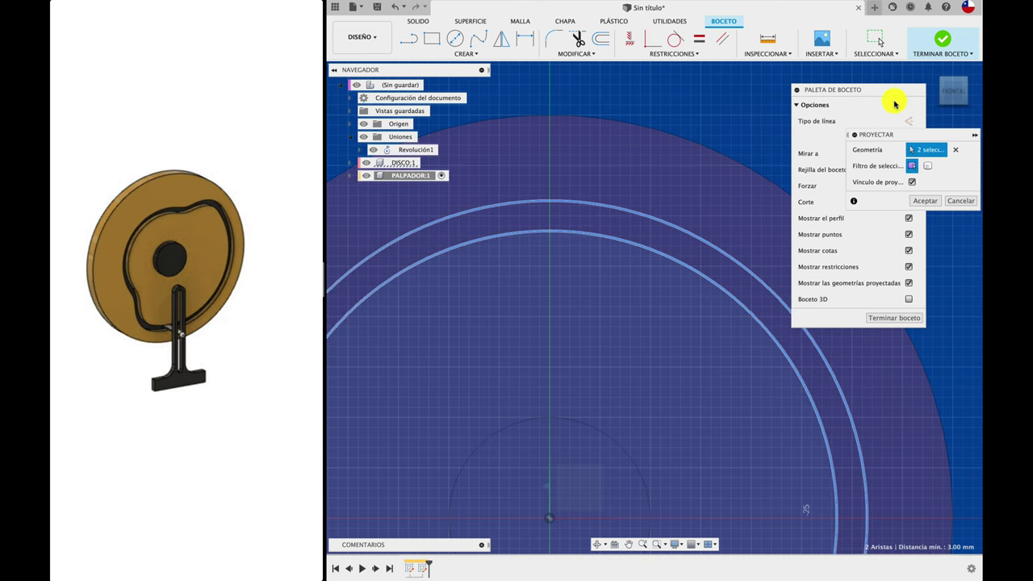
click(930, 203)
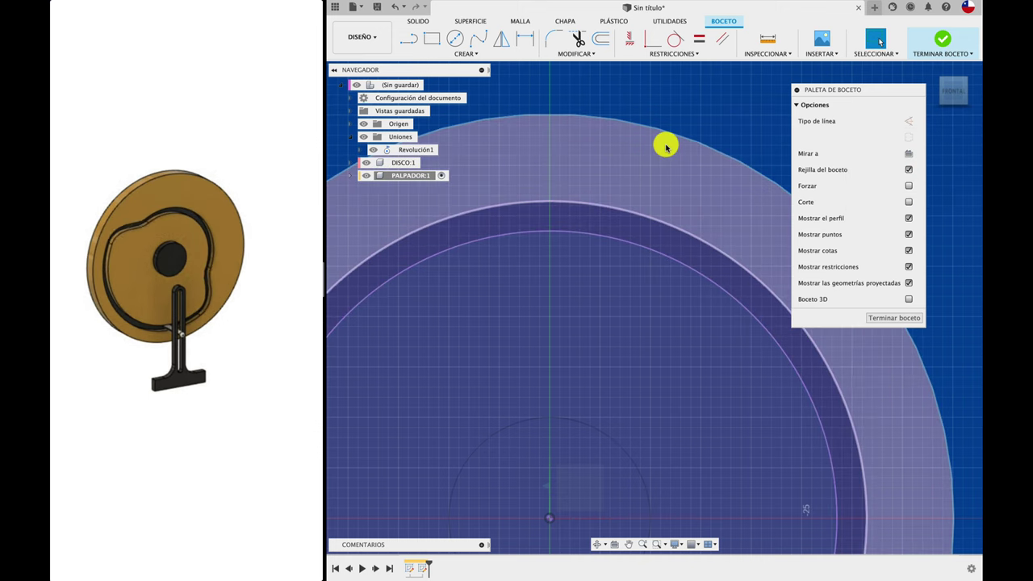
Step: Draw a 3 mm line across the groove at the top and a small circle centred on it
click(407, 40)
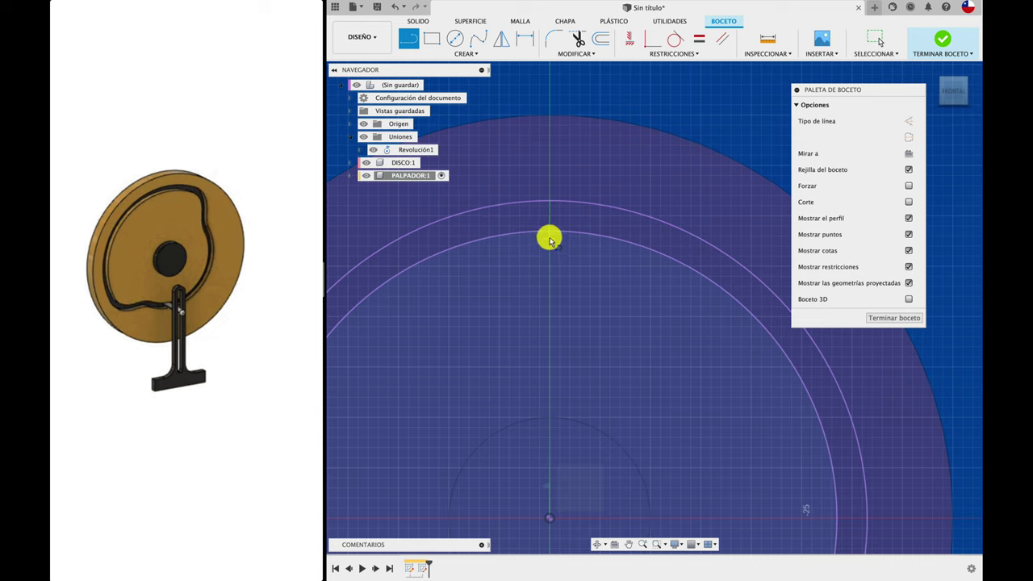
click(549, 233)
click(550, 204)
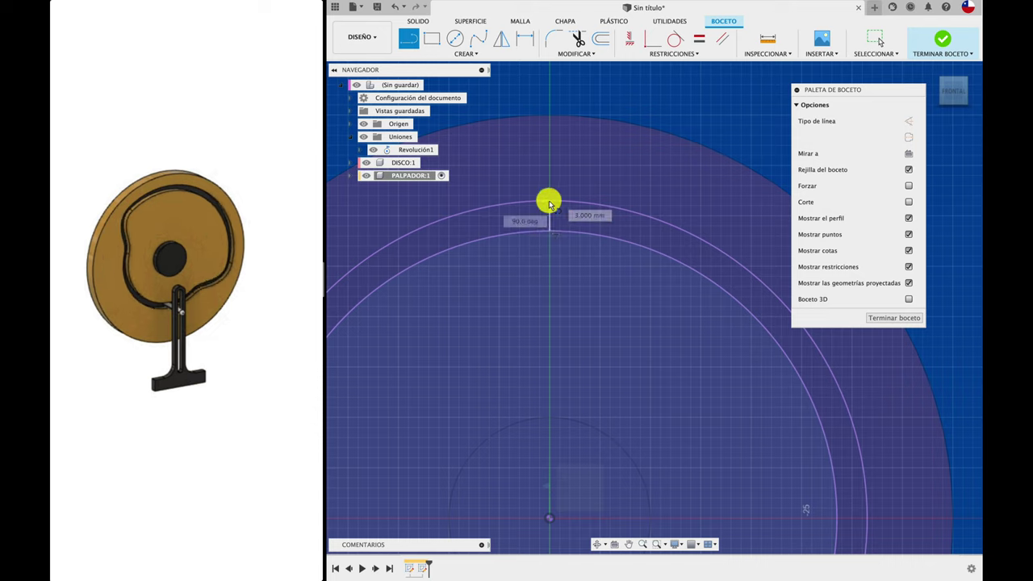
key(Escape)
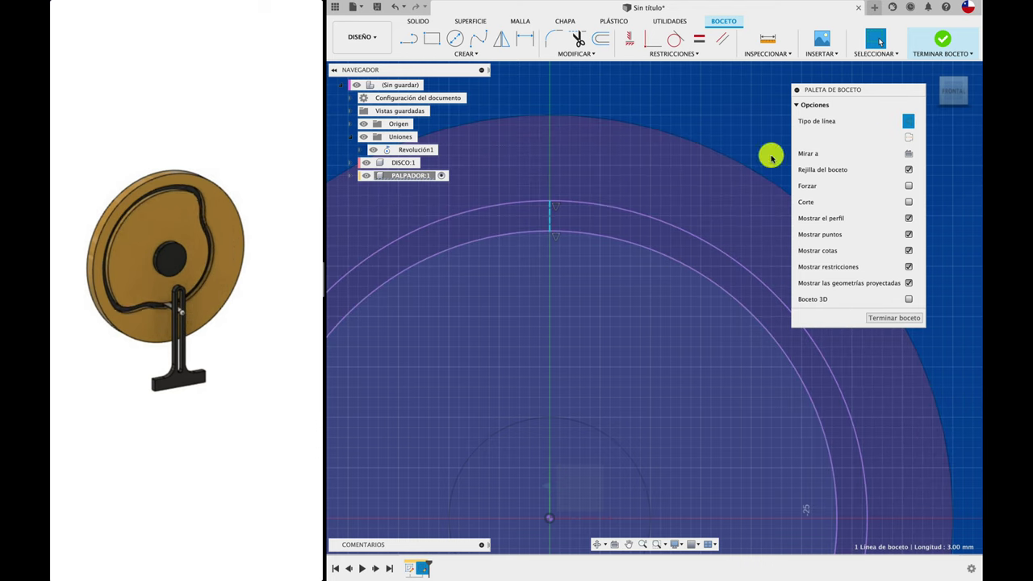
click(456, 39)
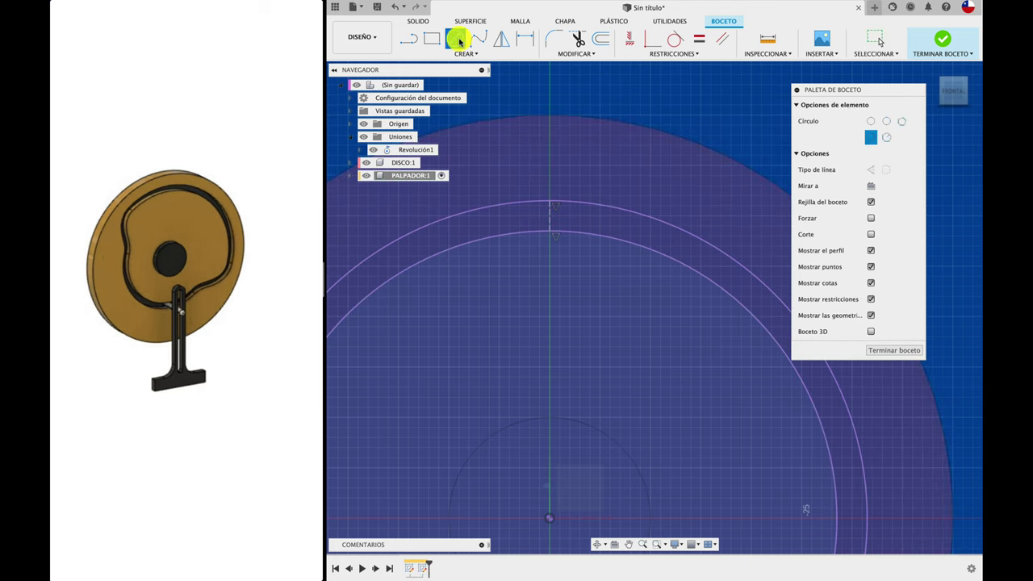
click(550, 219)
click(548, 230)
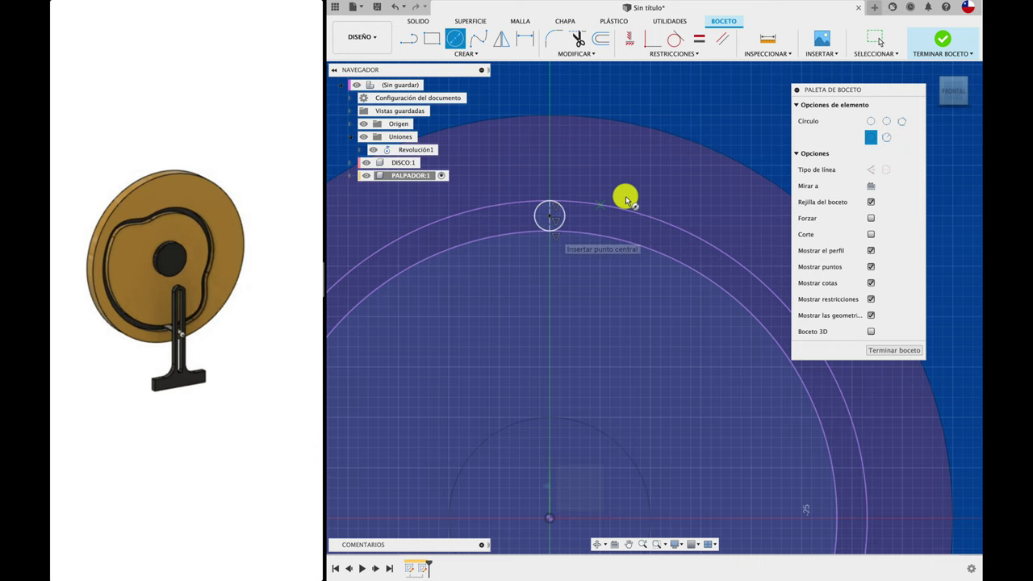
key(e)
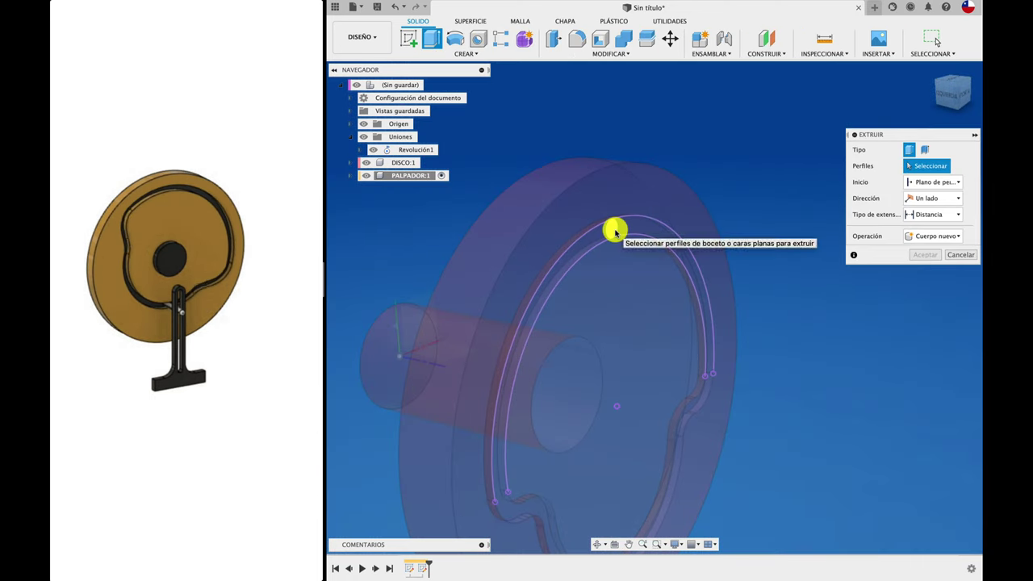
Step: Extrude the small circle two-sided, 21 mm outward and 1 mm into the disc, as a pin body
click(615, 229)
drag(664, 235, 733, 248)
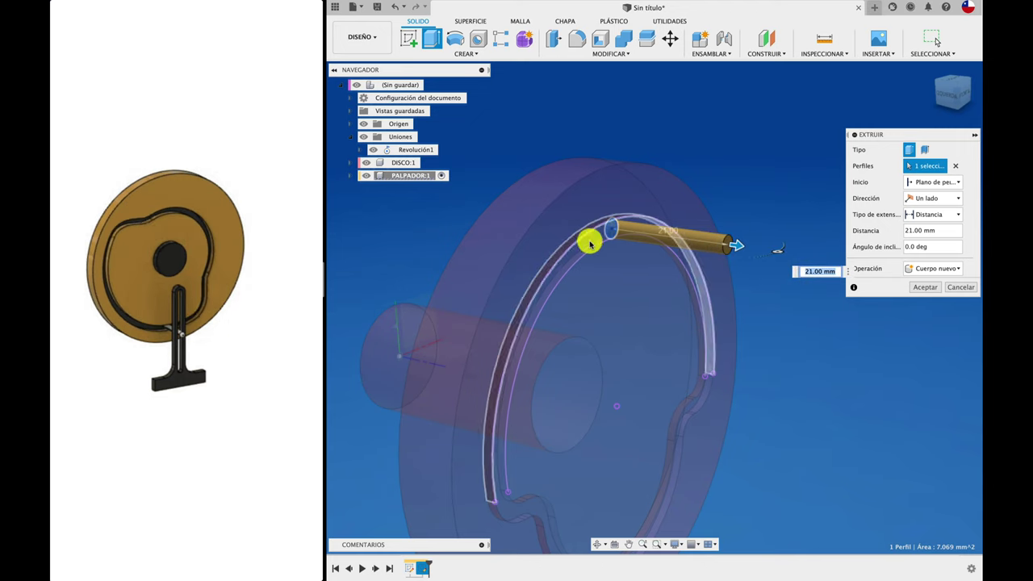
shift+middle_drag(777, 250, 791, 237)
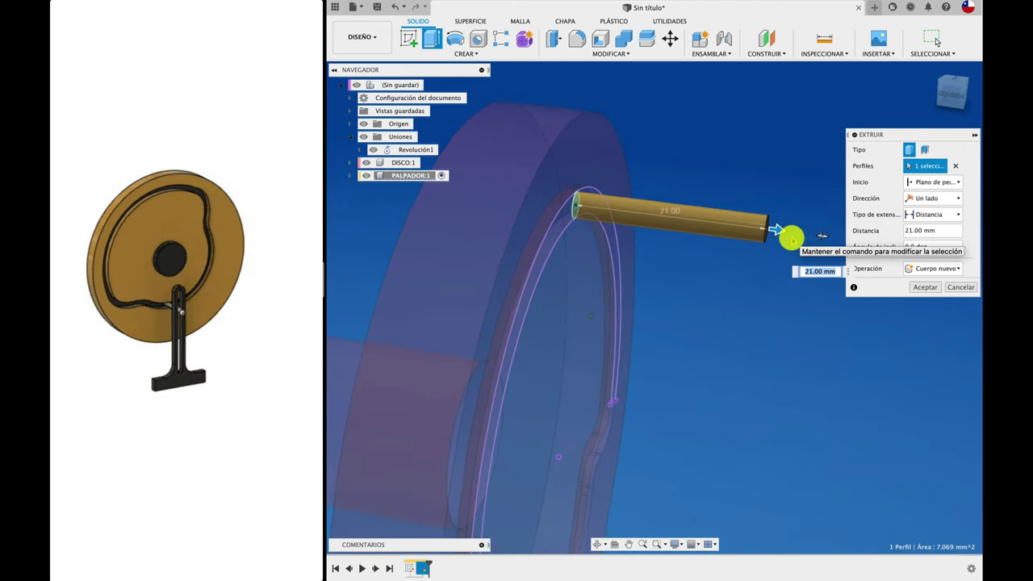
click(949, 200)
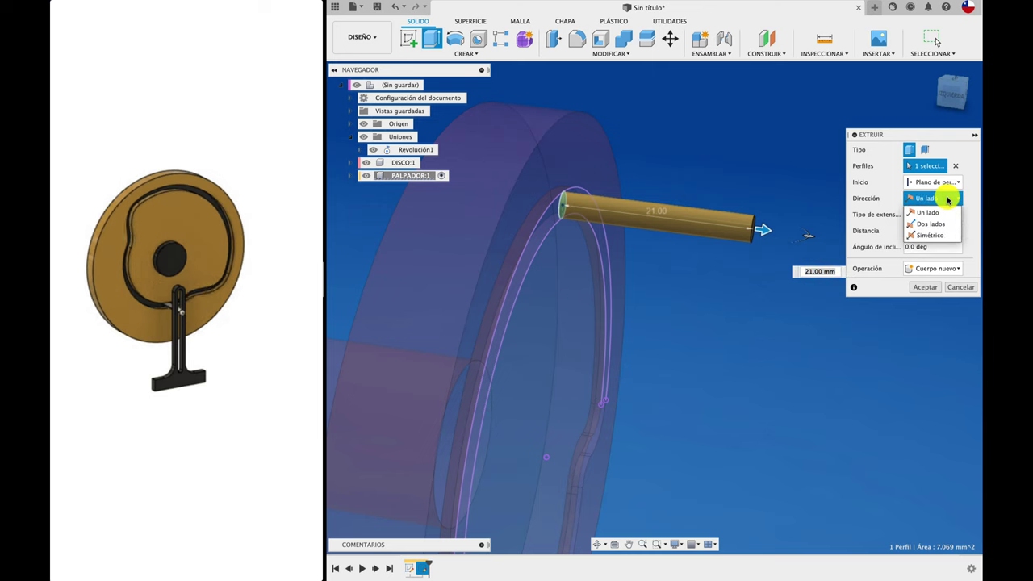
click(930, 224)
drag(936, 113, 959, 95)
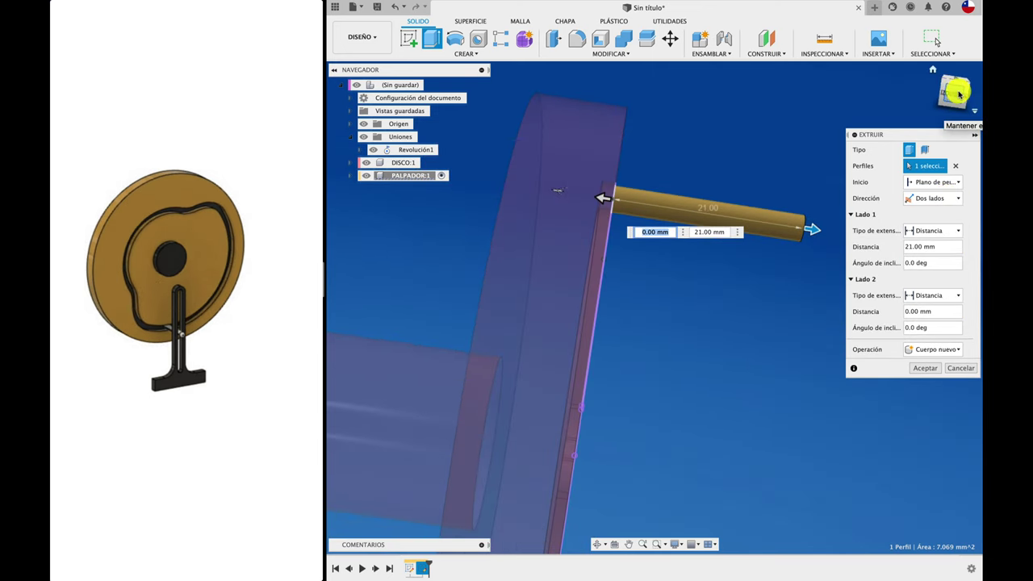
click(957, 93)
scroll(613, 181, up, 3)
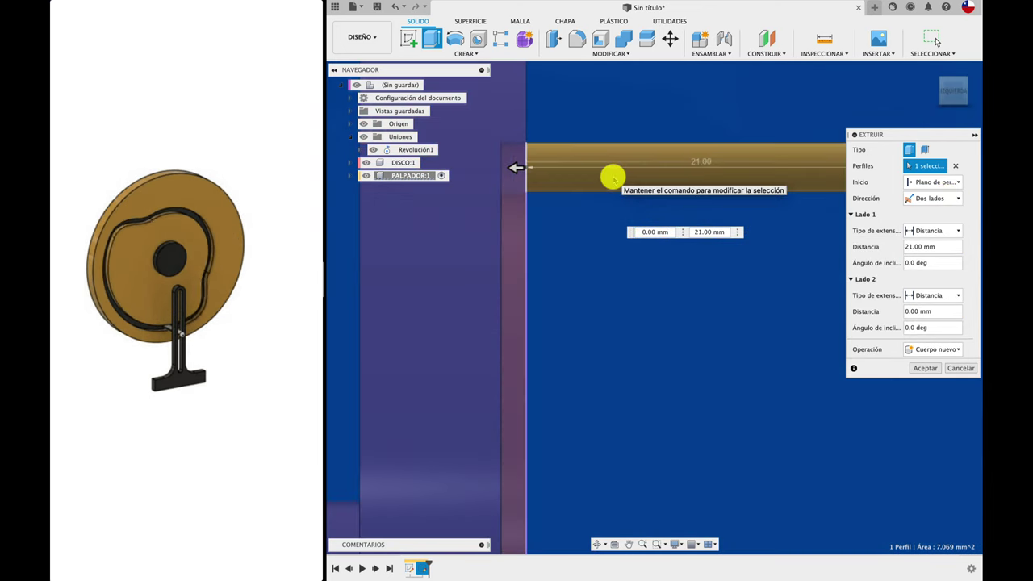
drag(526, 166, 502, 171)
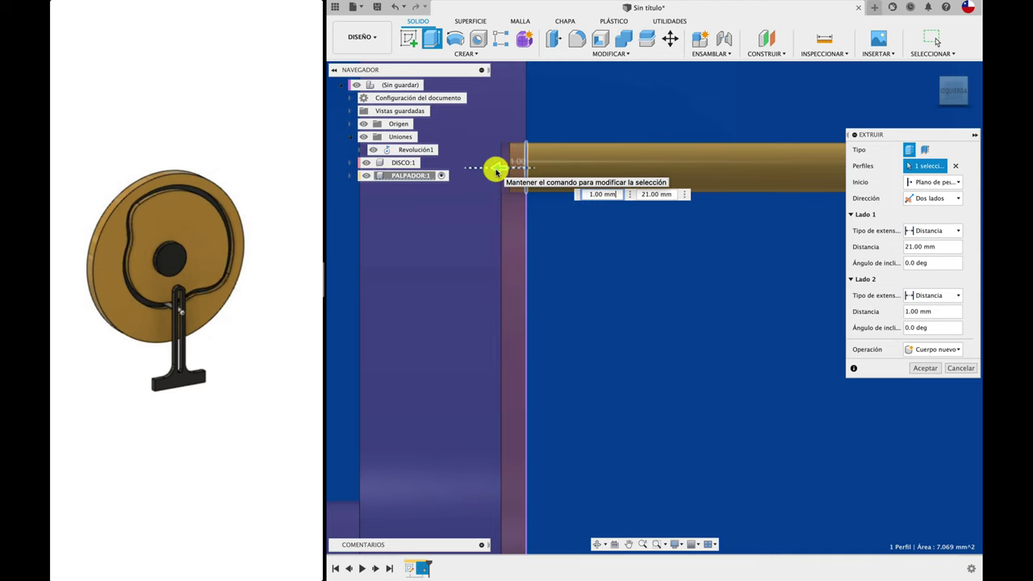
key(F6)
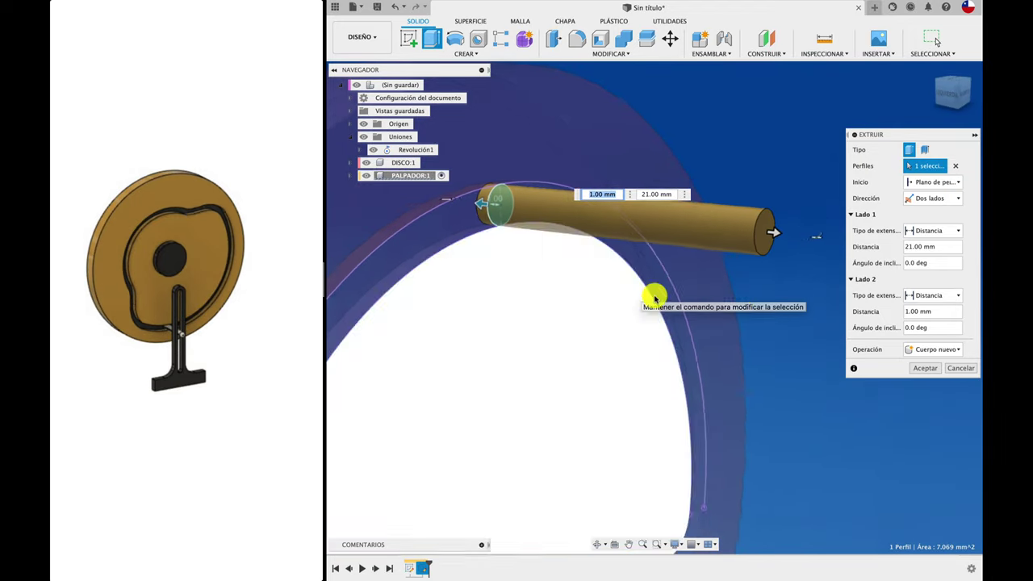
click(926, 368)
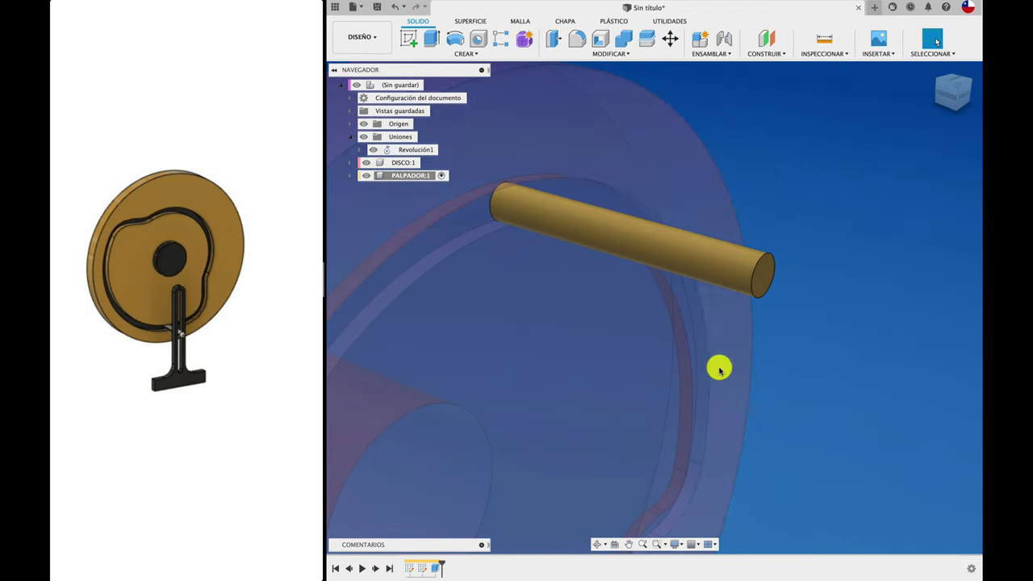
click(577, 42)
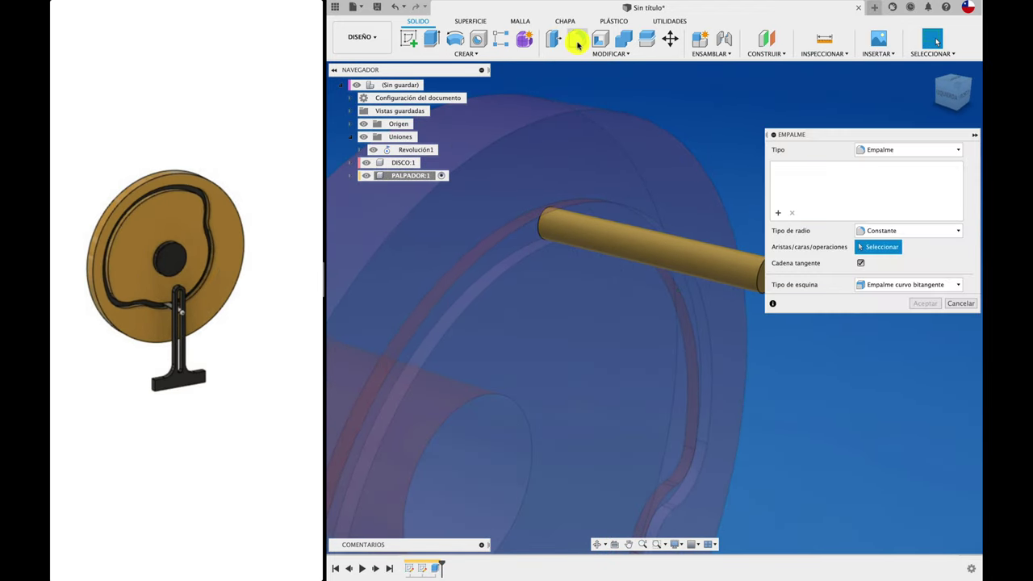
click(539, 235)
scroll(570, 282, up, 5)
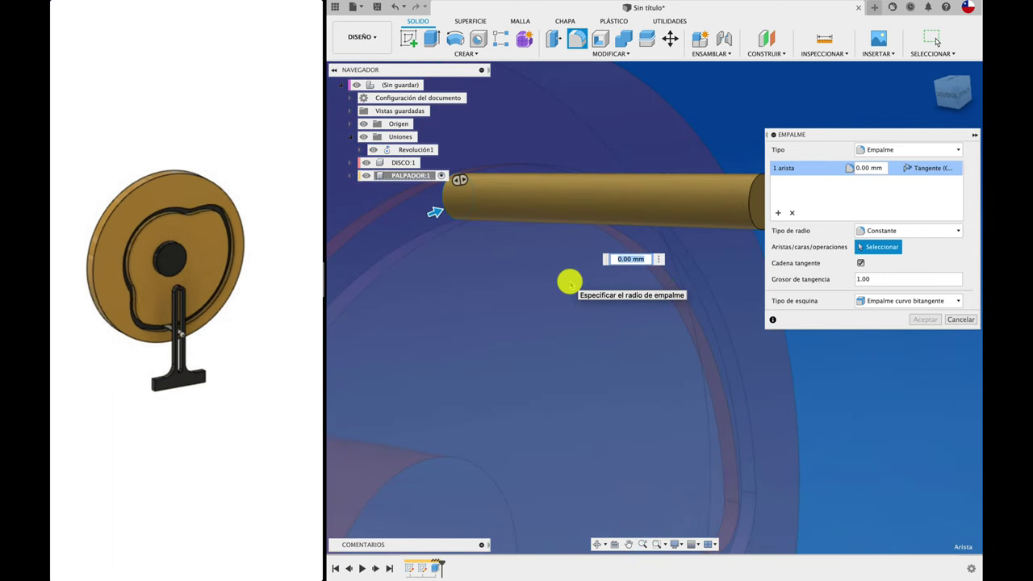
shift+scroll(576, 283, left, 5)
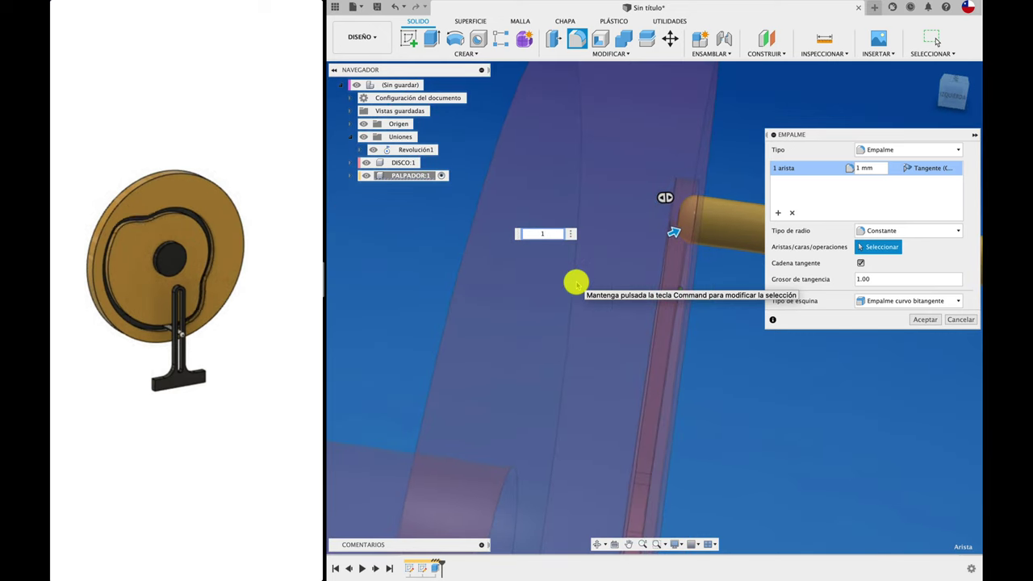
shift+scroll(576, 283, left, 3)
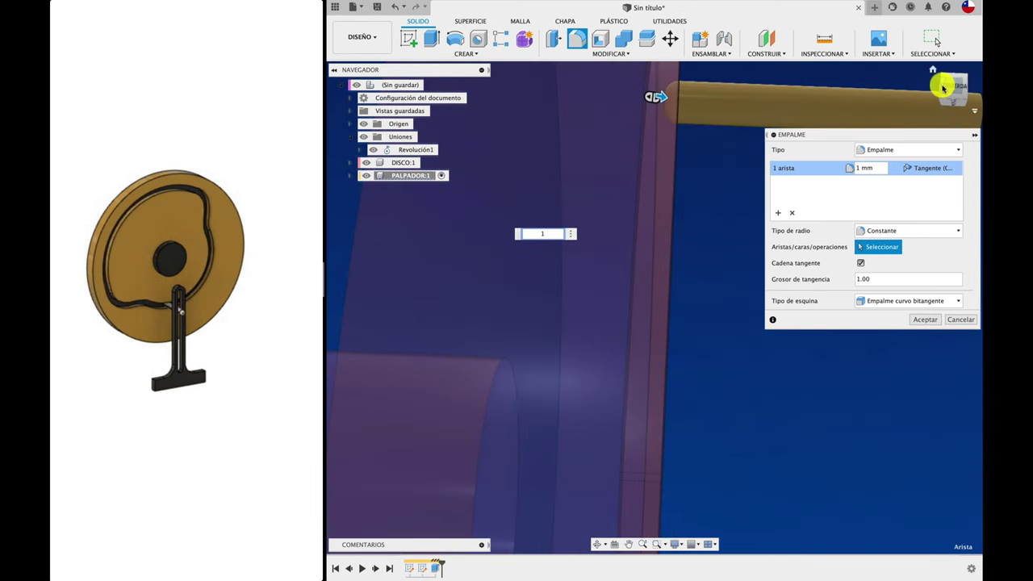
click(953, 93)
text(0)
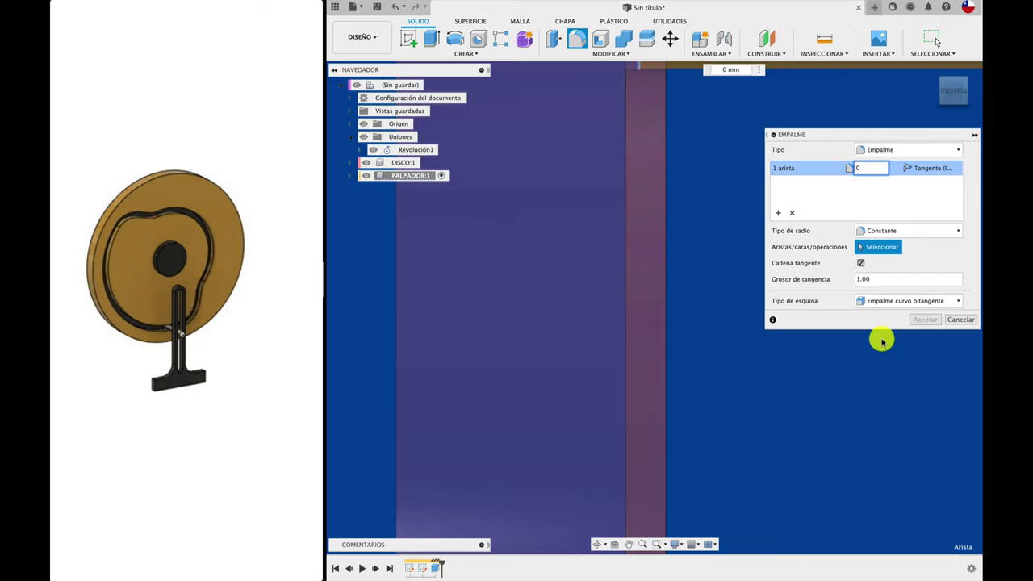
click(963, 320)
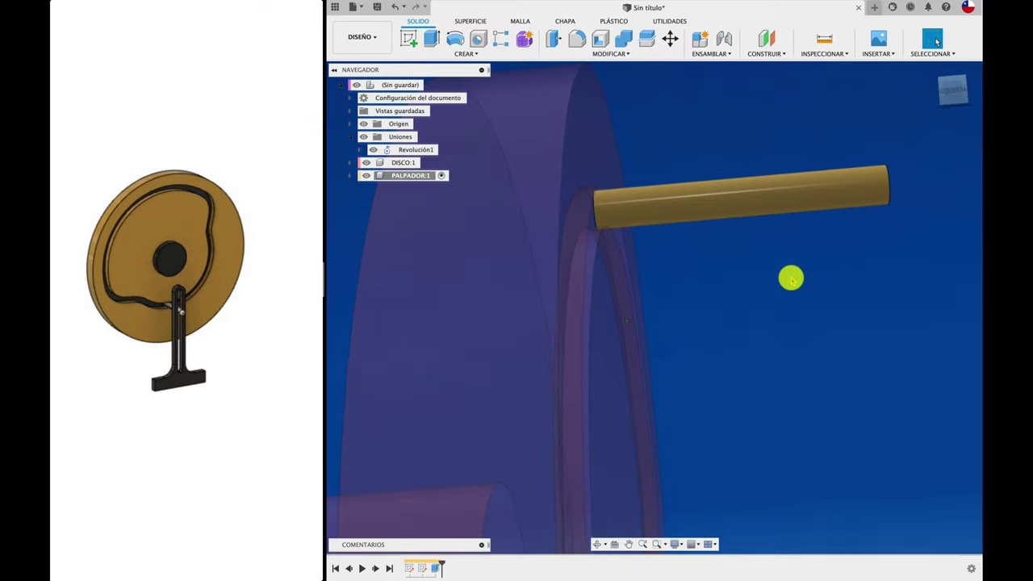
mouse_move(792, 279)
shift+middle_down()
mouse_move(793, 210)
mouse_move(519, 138)
mouse_move(498, 122)
shift+middle_up()
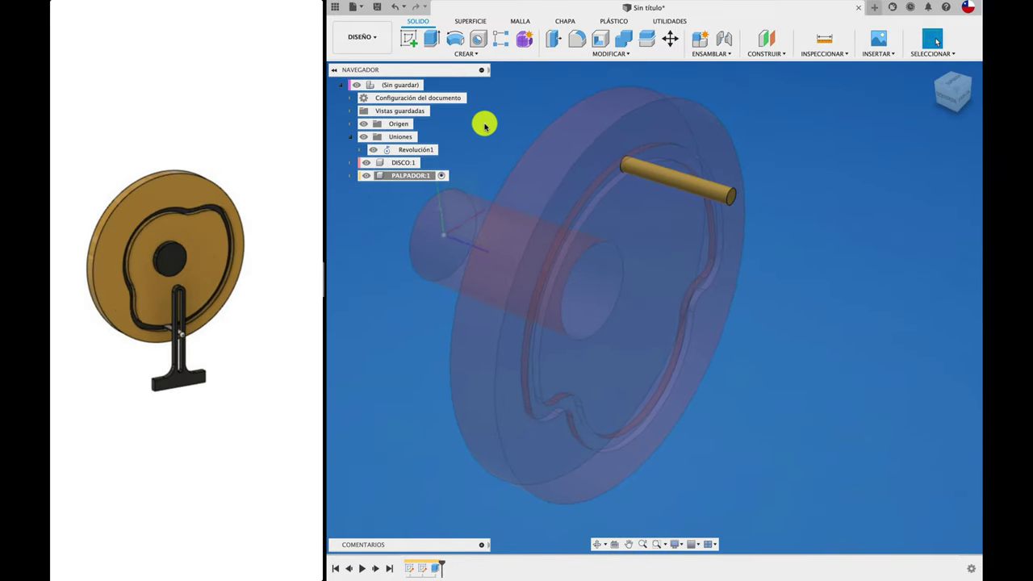
Step: Activate the root assembly and add a new active component named ESTRUCTURA BASE
double_click(398, 85)
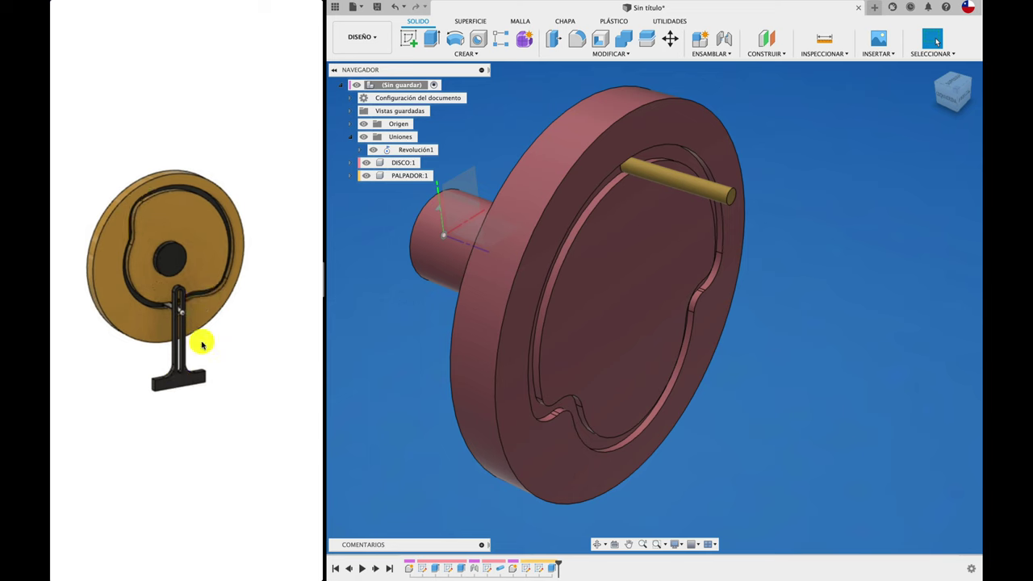
shift+middle_drag(433, 148, 496, 97)
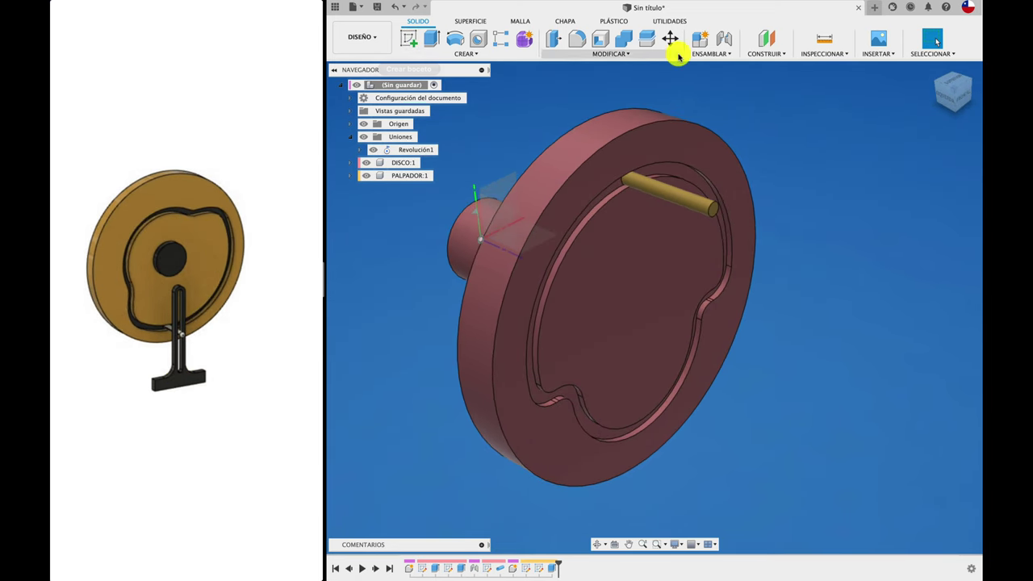
click(701, 38)
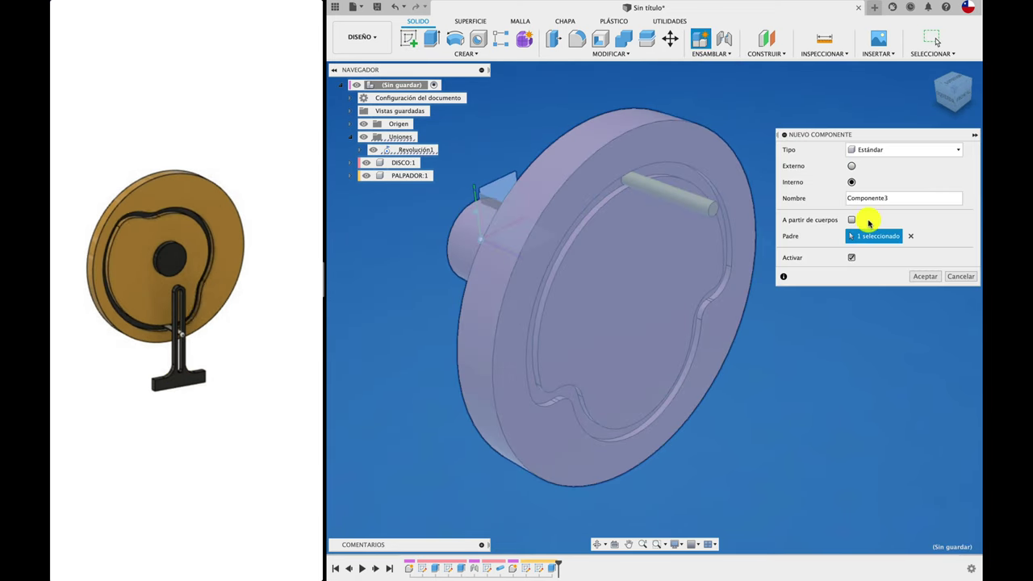
click(887, 199)
text(ESTRUCTURA BASE)
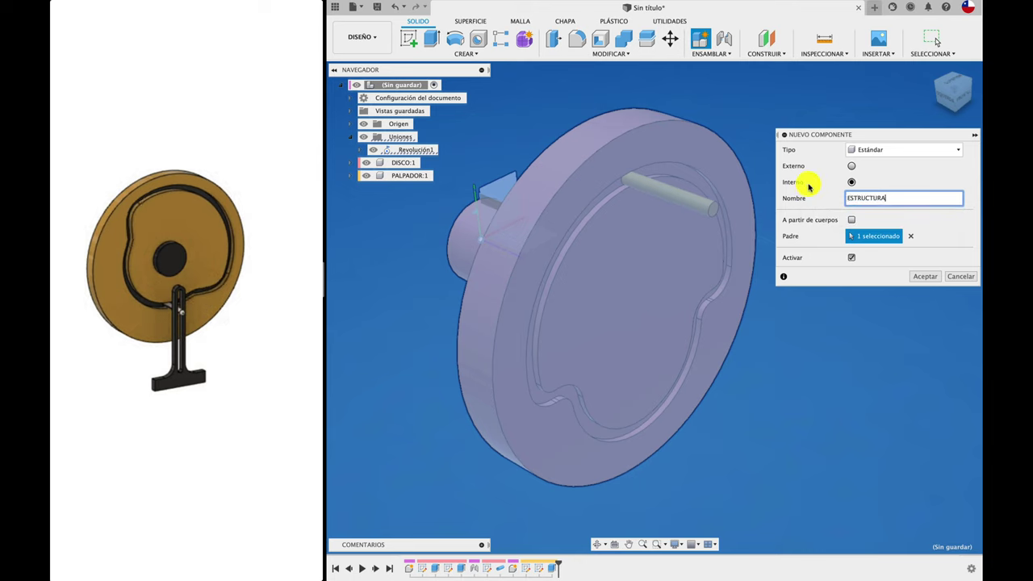
click(925, 276)
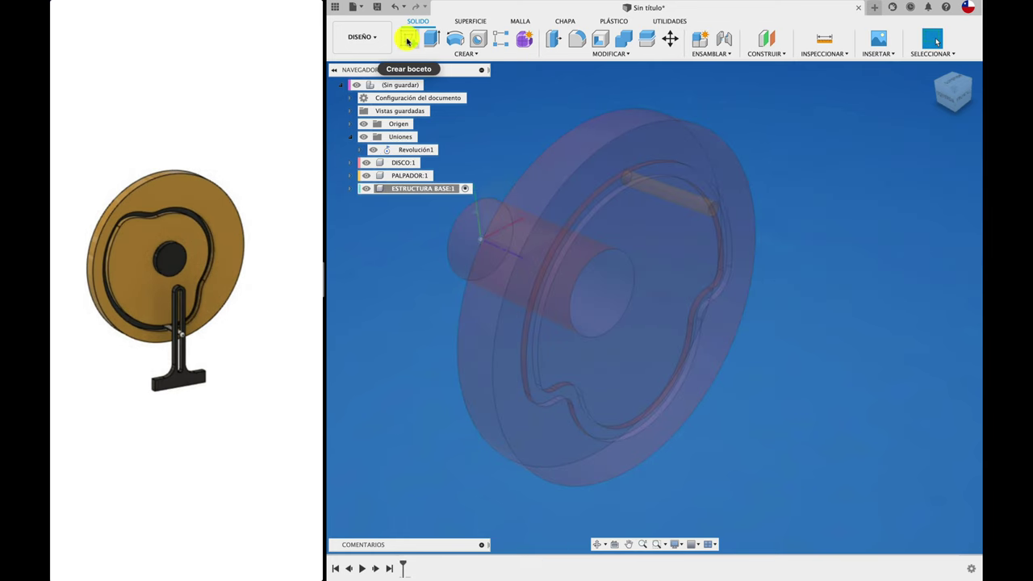
Step: Start a front-plane sketch and project the two lower groove arcs and the pin's top end
click(711, 210)
click(755, 200)
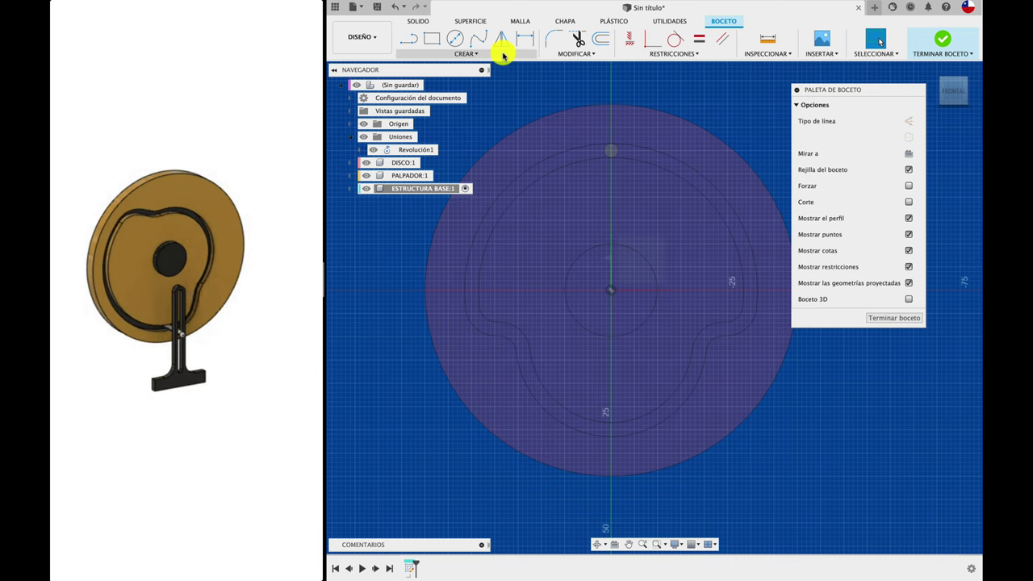
key(p)
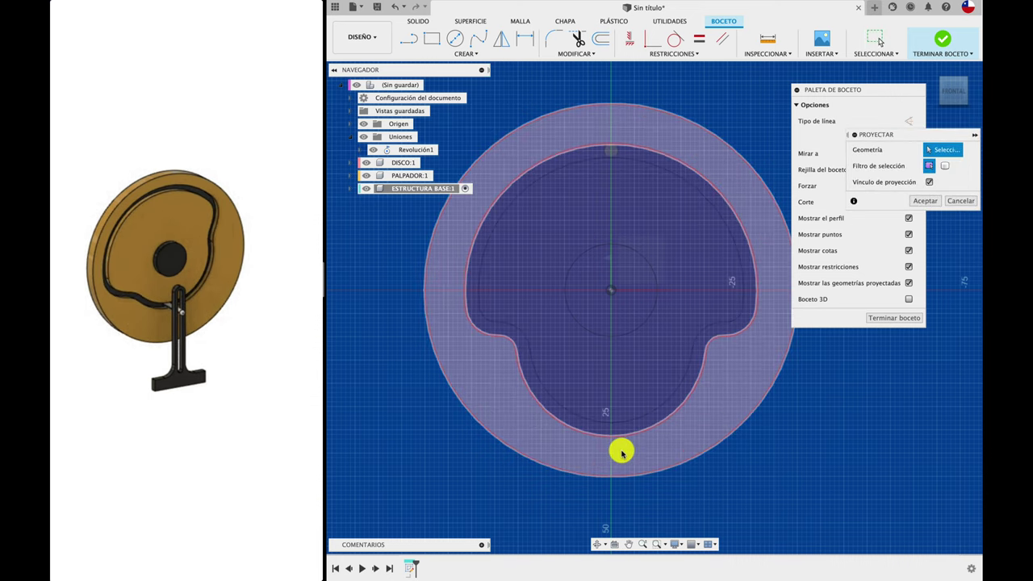
click(620, 429)
click(620, 420)
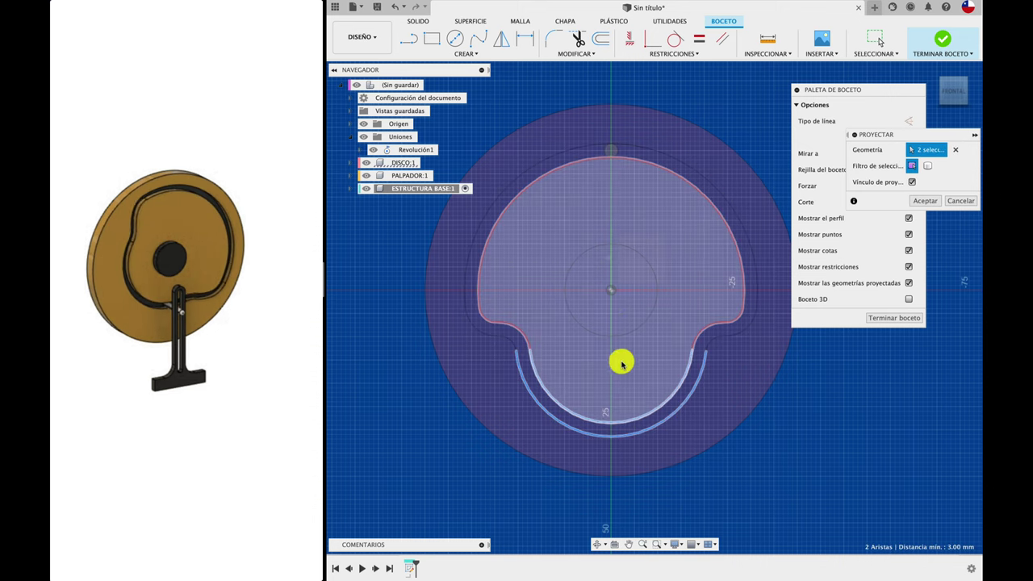
click(611, 150)
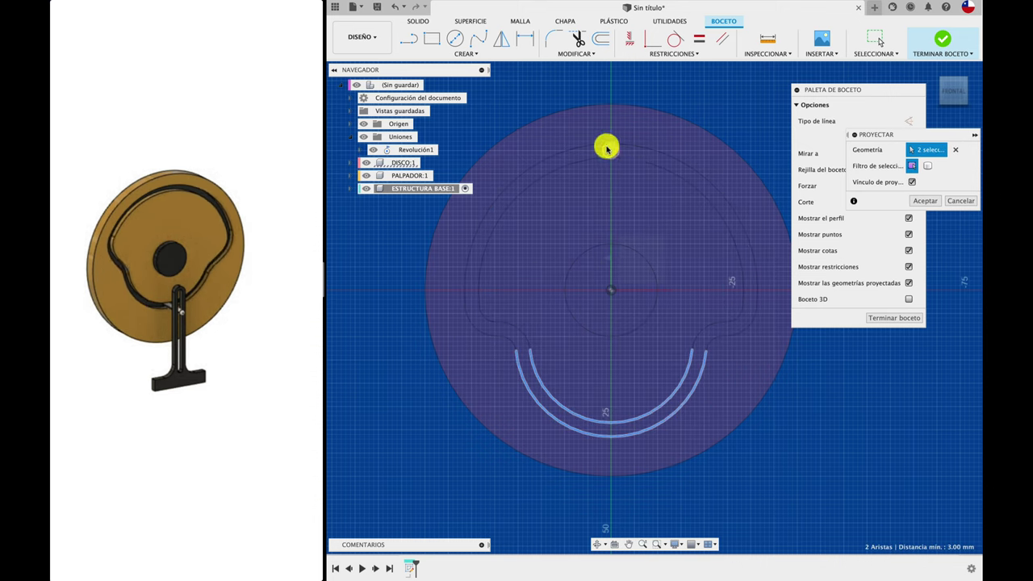
click(468, 53)
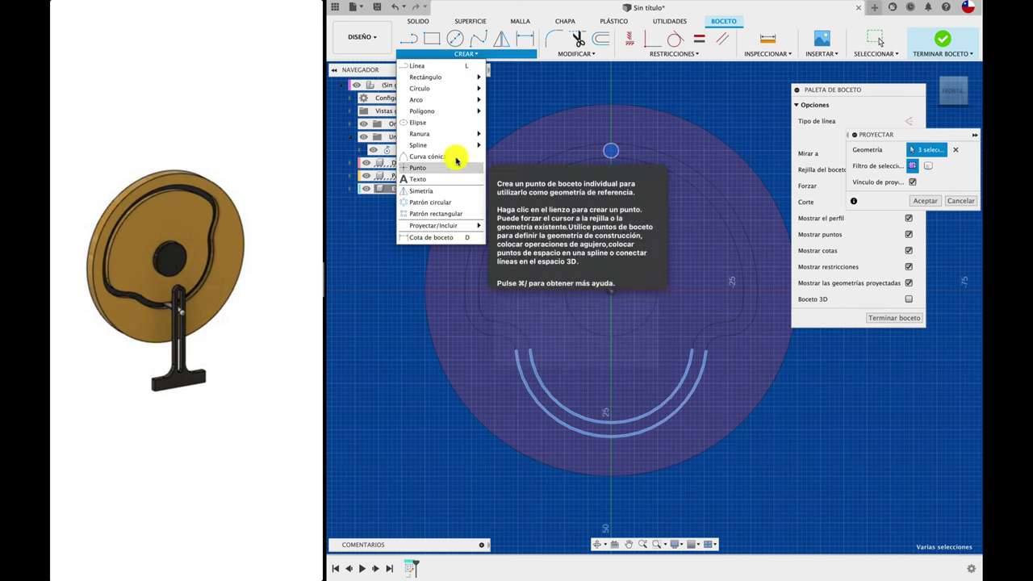
mouse_move(436, 134)
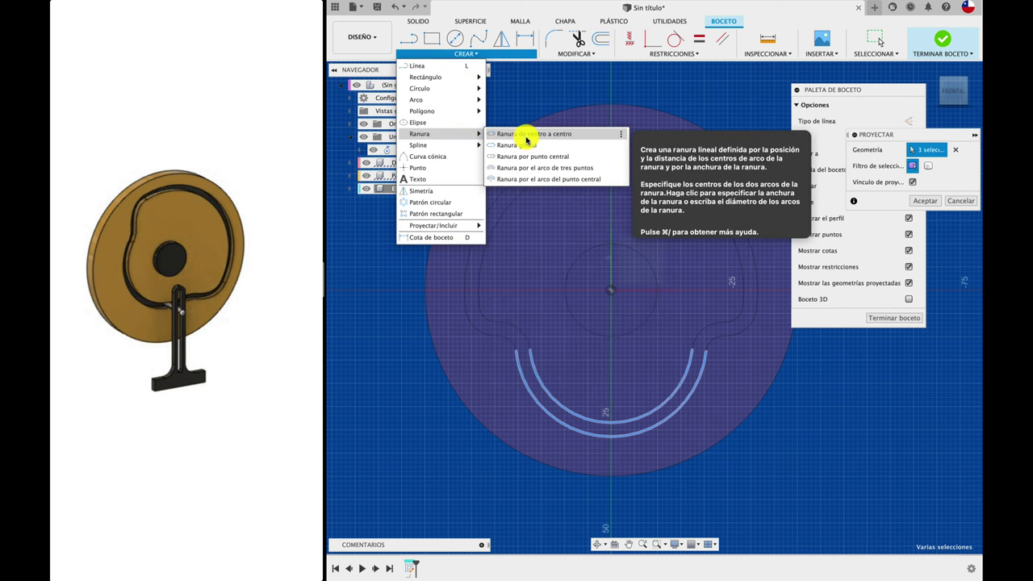
Step: Draw a 3 mm vertical construction line joining the two groove arcs at their bottom
click(526, 136)
click(611, 151)
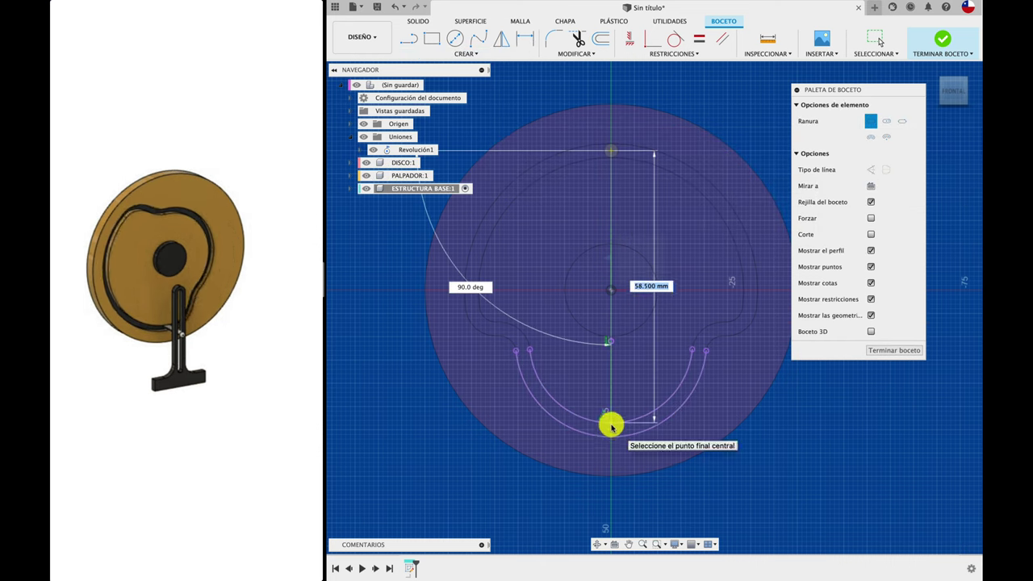
key(Escape)
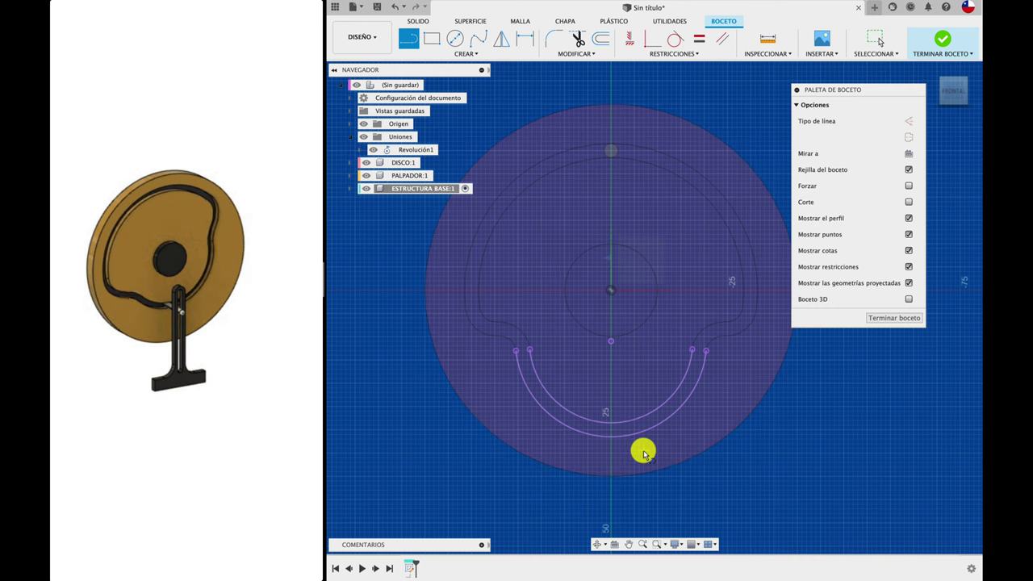
key(l)
scroll(643, 451, up, 3)
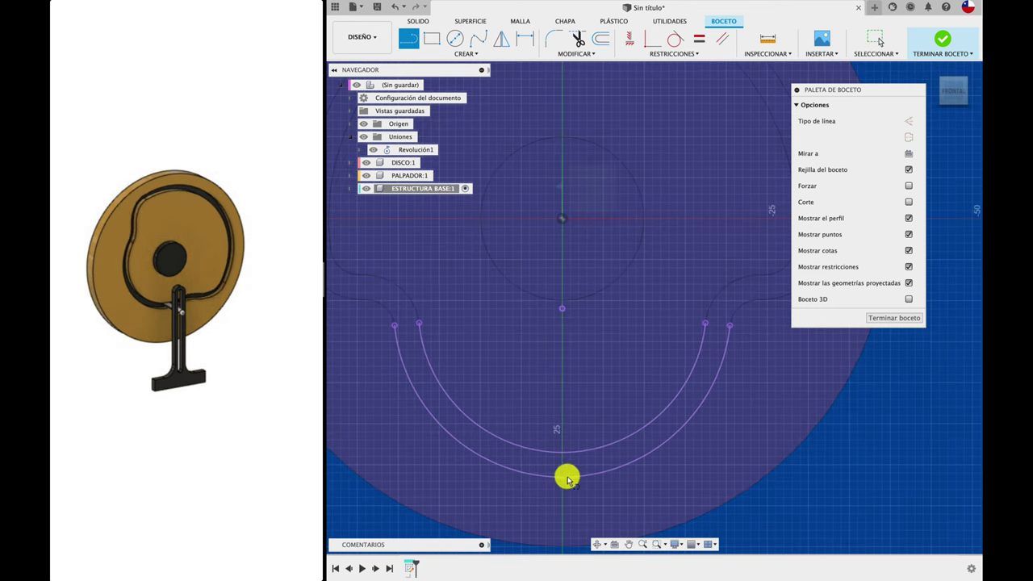
click(564, 478)
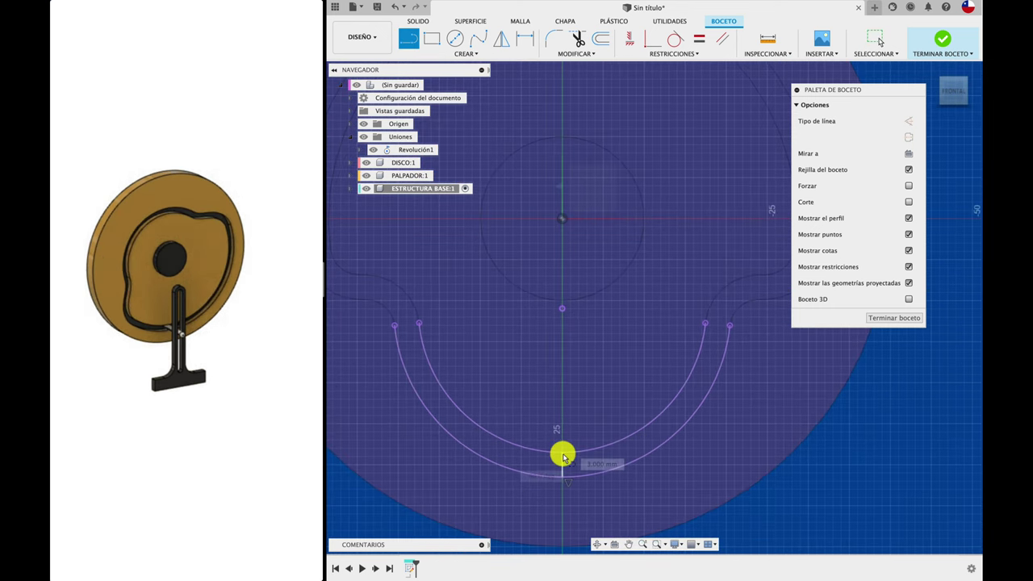
double_click(564, 457)
key(Escape)
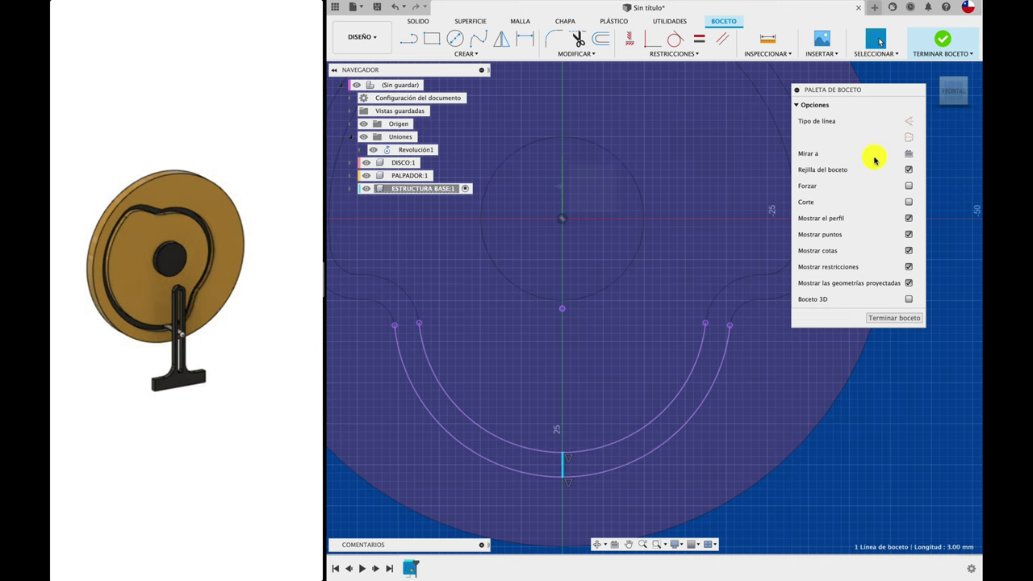
click(909, 121)
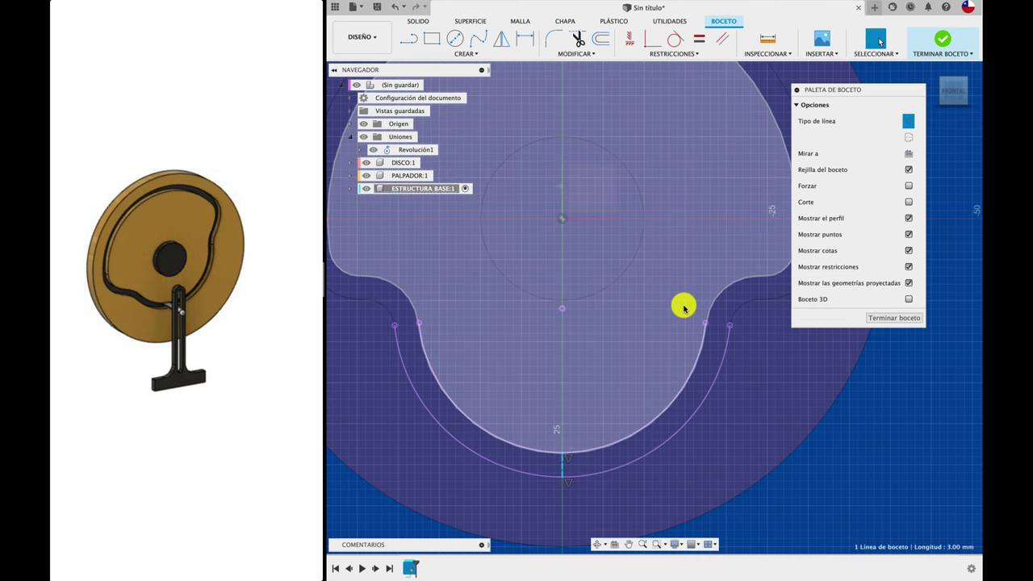
scroll(688, 301, down, 1)
scroll(693, 296, down, 2)
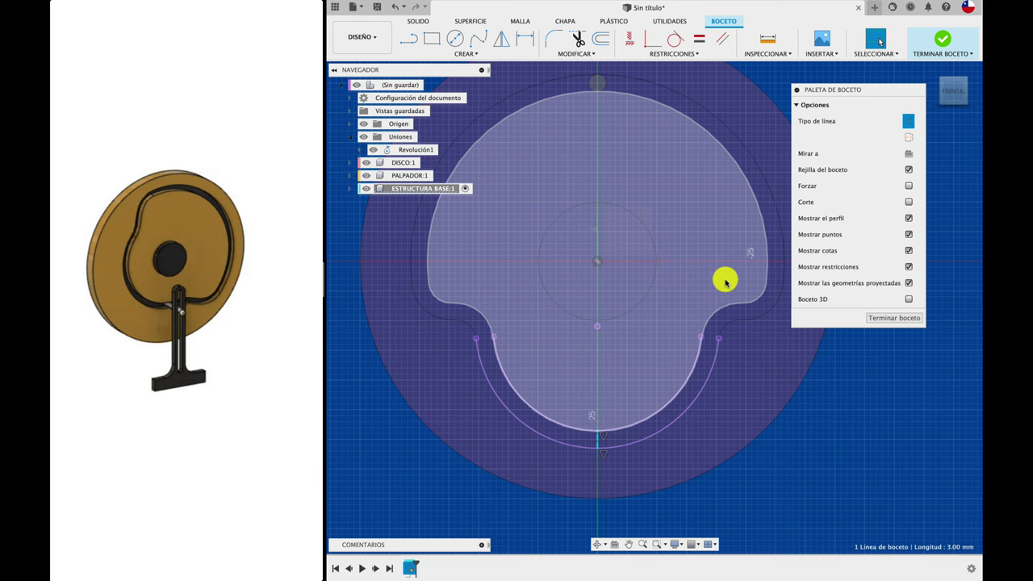
click(487, 53)
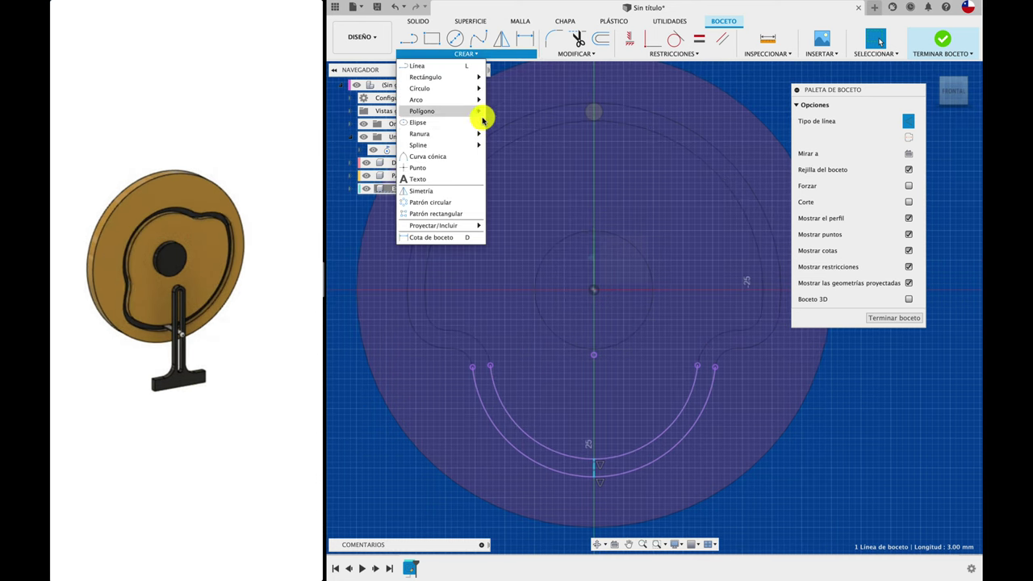
Step: Draw a 3 mm wide vertical centre-to-centre slot from the top pin point to the arcs' bottom
click(525, 133)
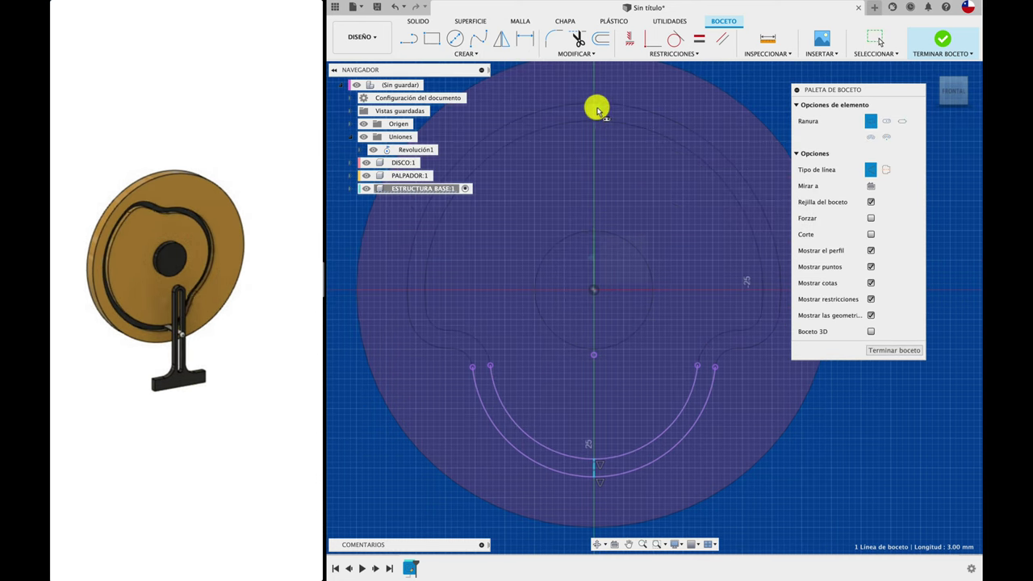
click(594, 114)
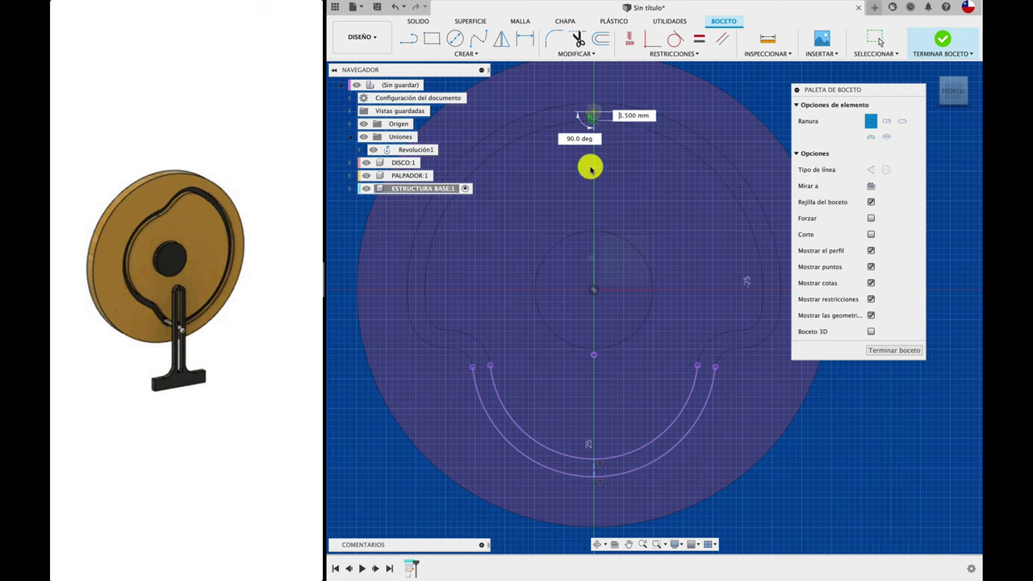
click(595, 469)
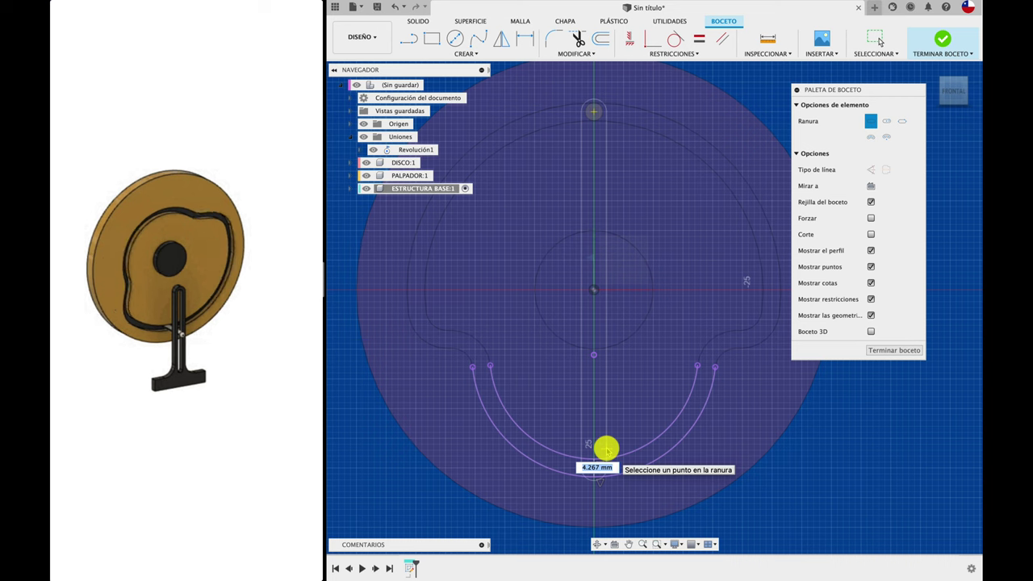
text(3)
key(Return)
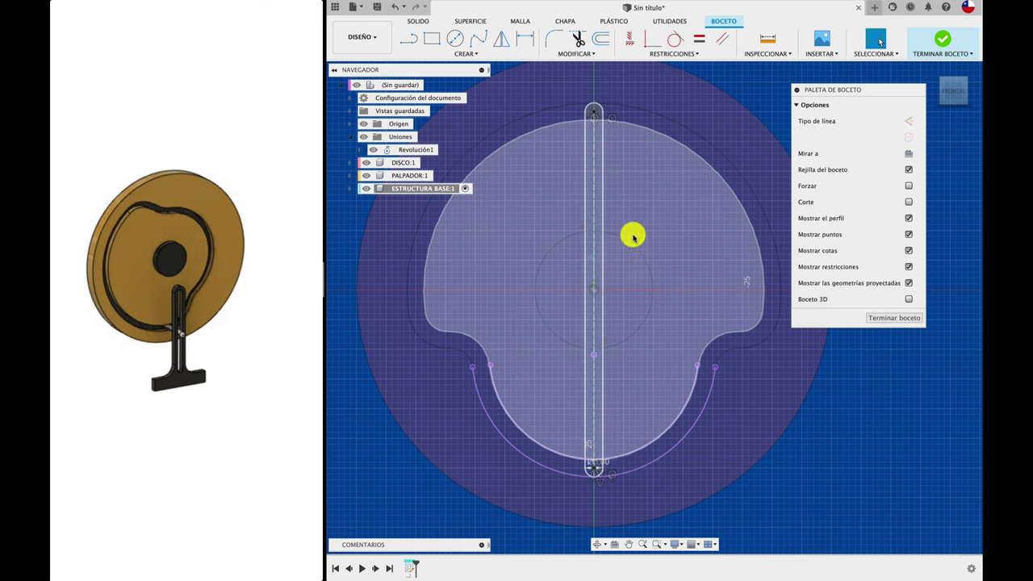
click(606, 43)
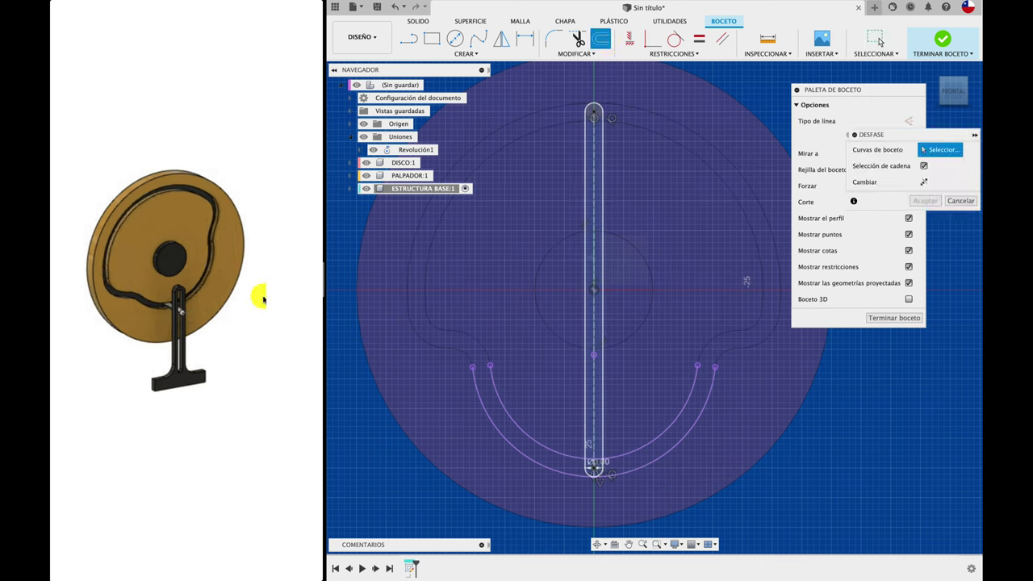
Step: Offset the slot outline 5 mm outward to form the arm's outer profile
click(601, 249)
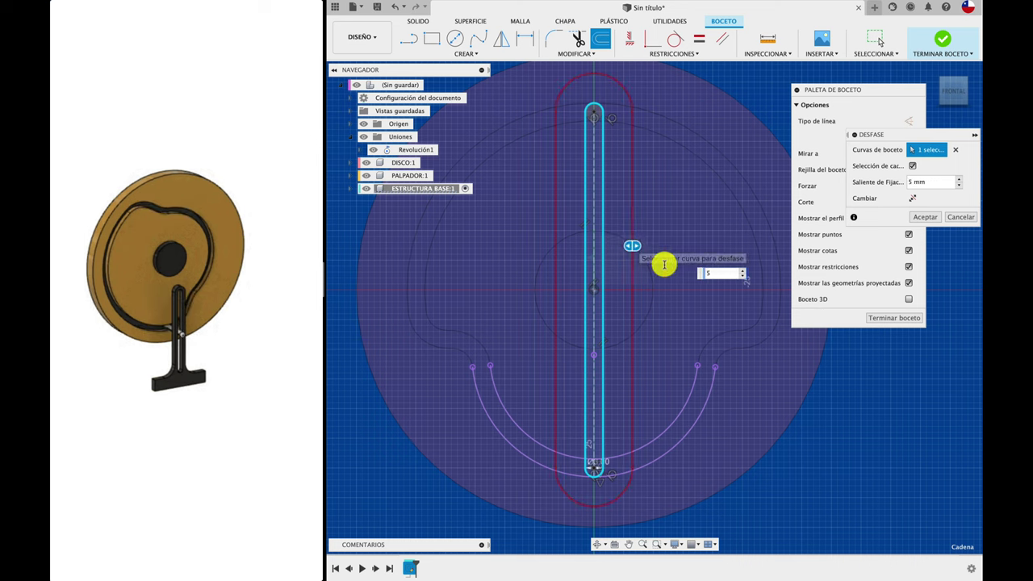
click(925, 217)
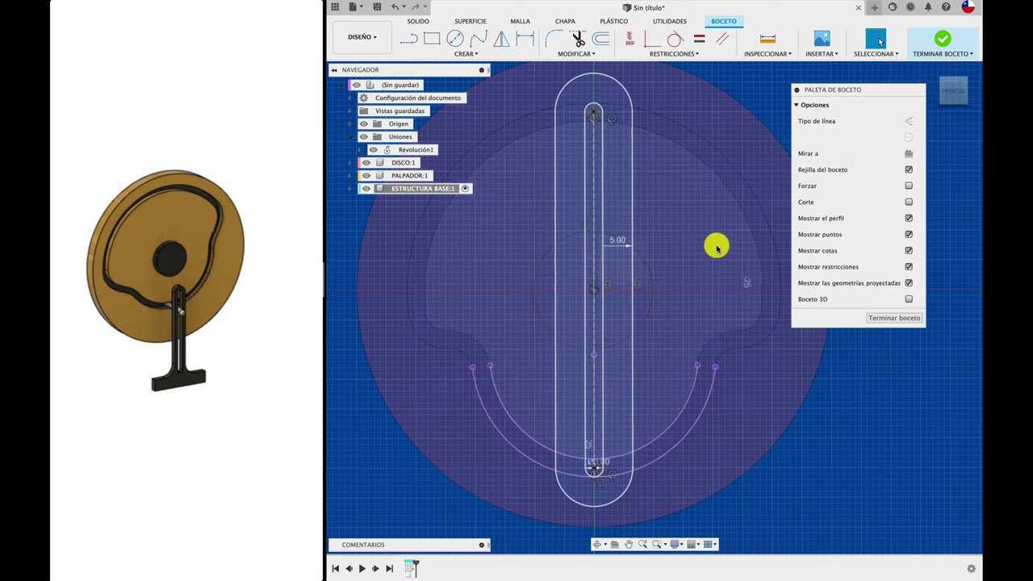
shift+middle_drag(717, 245, 717, 247)
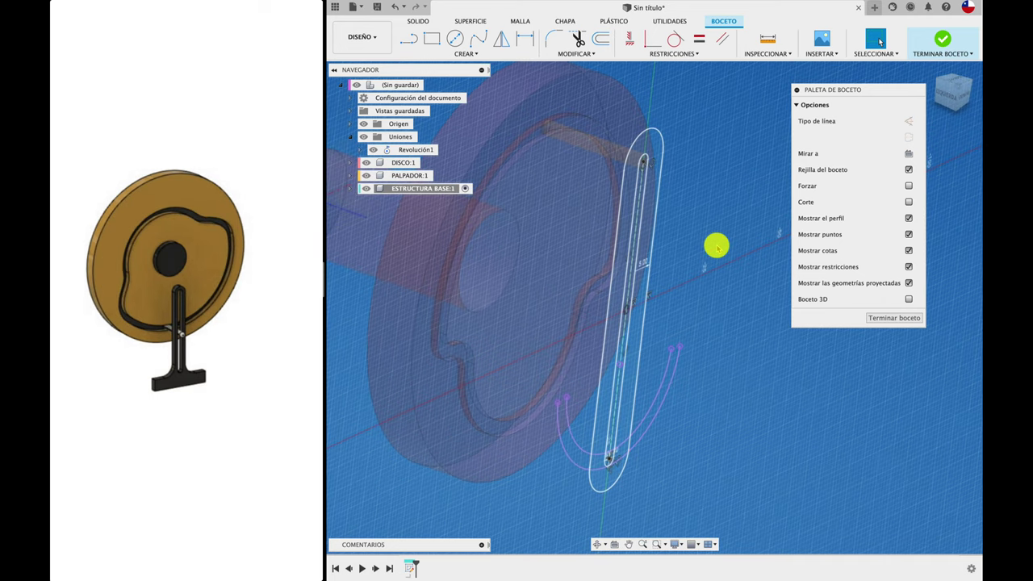
Step: Extrude the ring profiles around the slot 6 mm into a new slotted bar body
key(e)
click(654, 151)
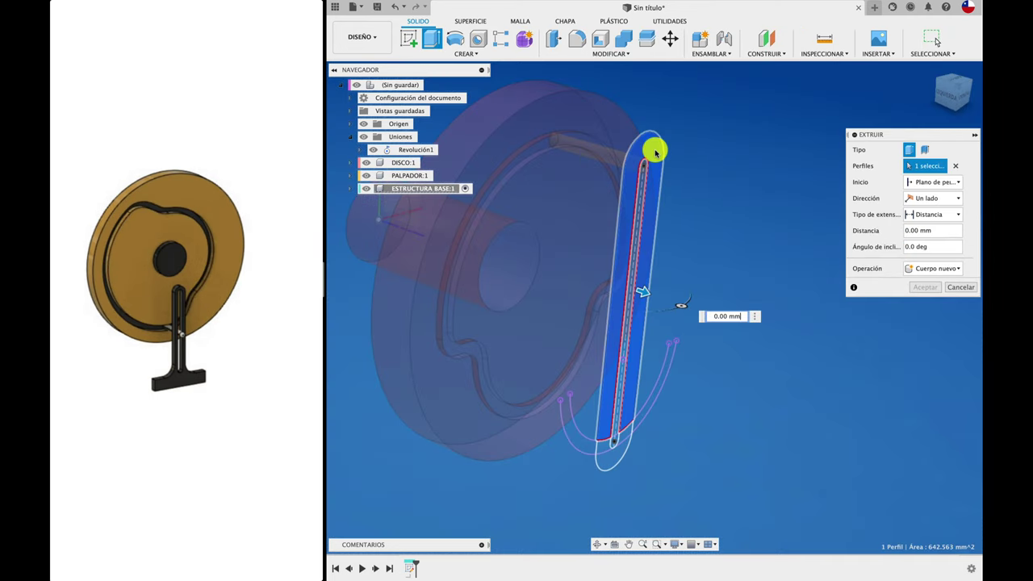
click(612, 456)
click(622, 438)
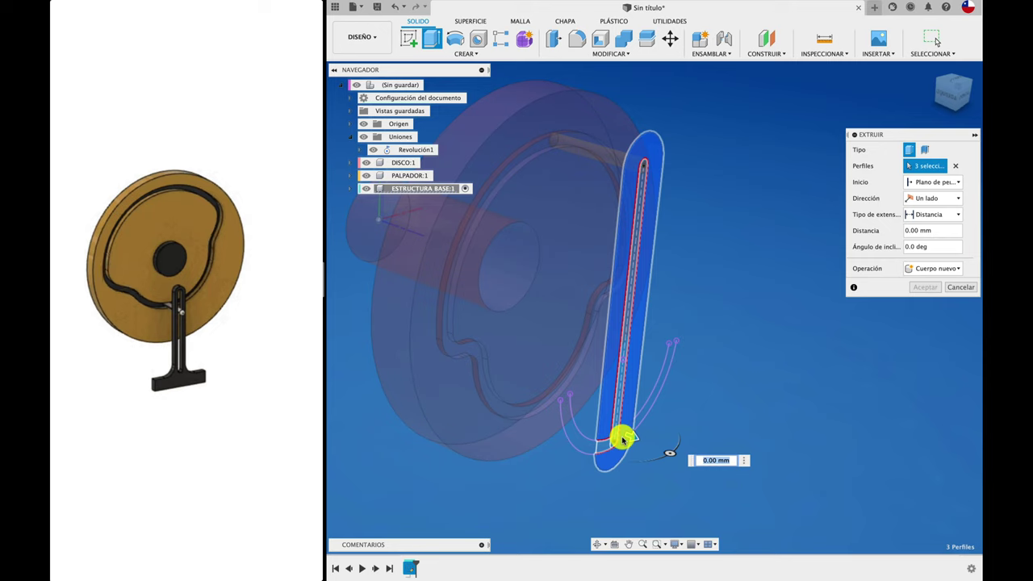
click(602, 450)
mouse_move(616, 447)
mouse_down()
mouse_move(596, 440)
mouse_move(723, 416)
mouse_up()
shift+scroll(723, 417, left, 5)
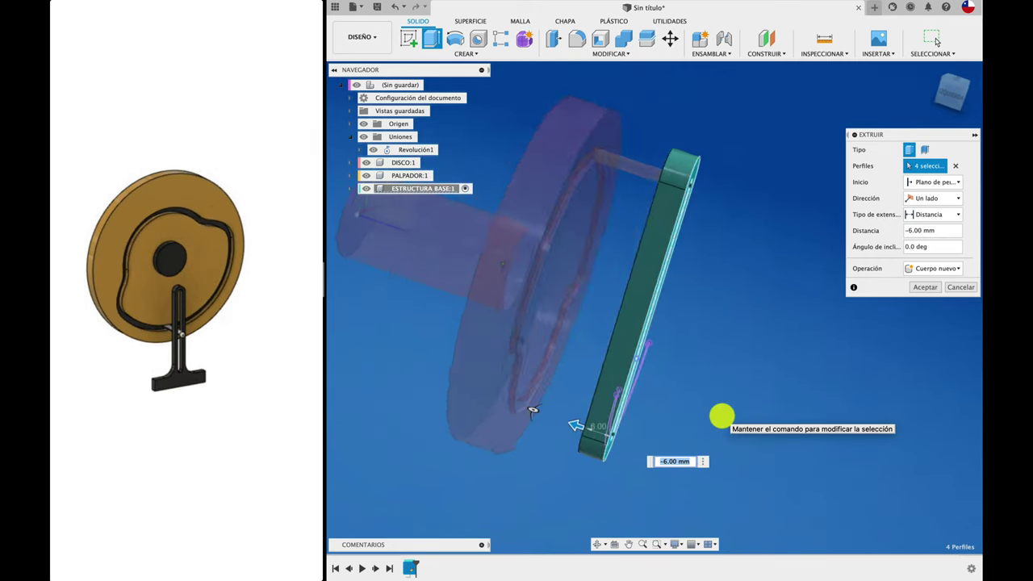
shift+scroll(722, 417, left, 5)
shift+scroll(722, 417, left, 3)
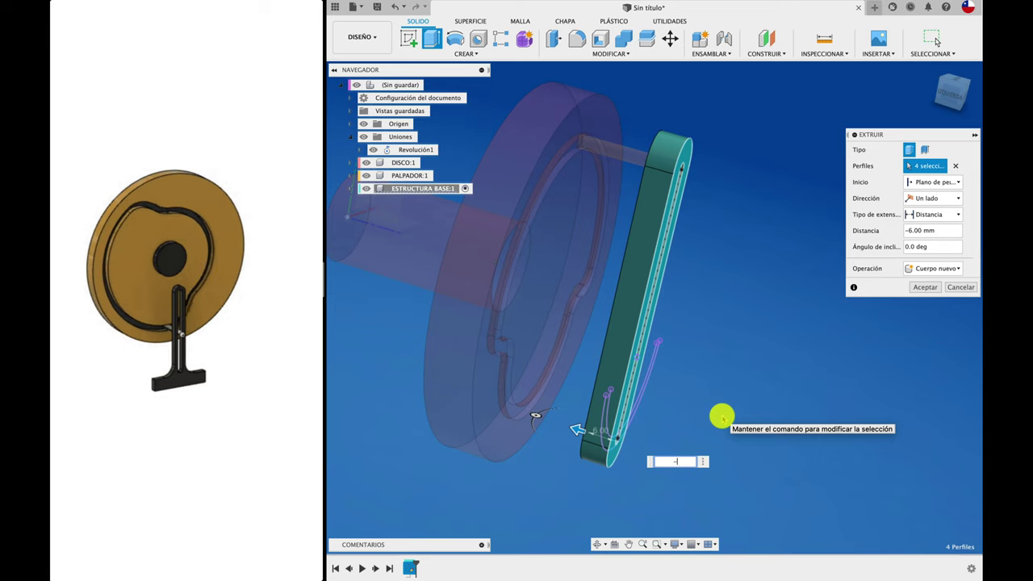
shift+scroll(891, 323, left, 5)
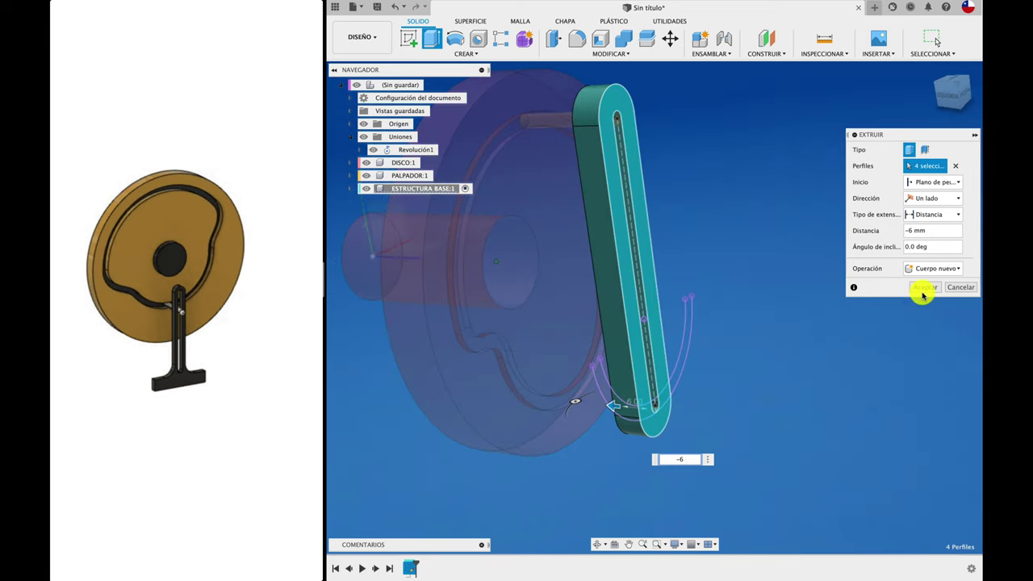
click(925, 287)
Step: Make the top-level assembly the active component again
shift+scroll(769, 322, left, 5)
shift+scroll(769, 322, left, 3)
shift+scroll(769, 322, left, 3)
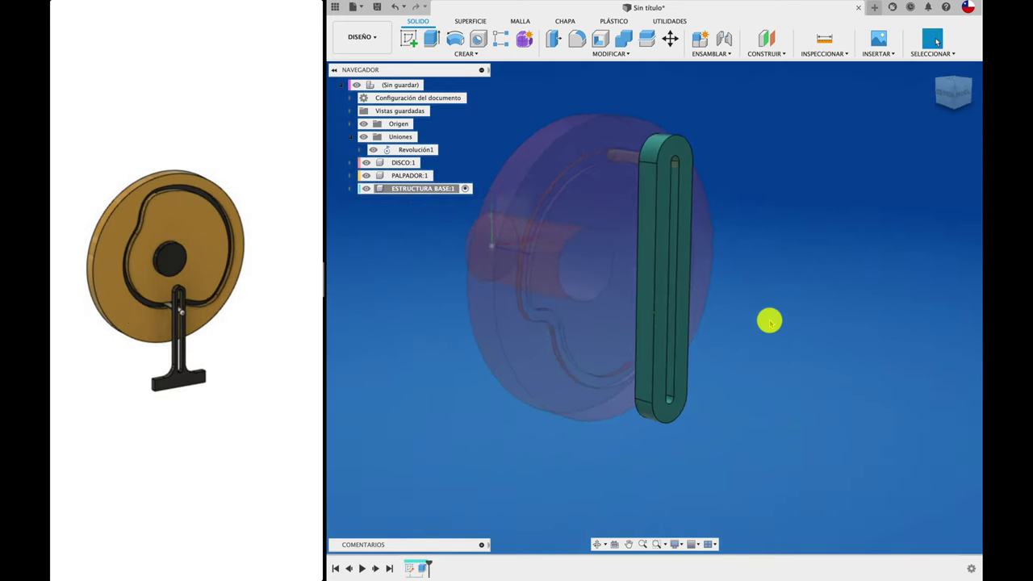
shift+scroll(769, 323, left, 3)
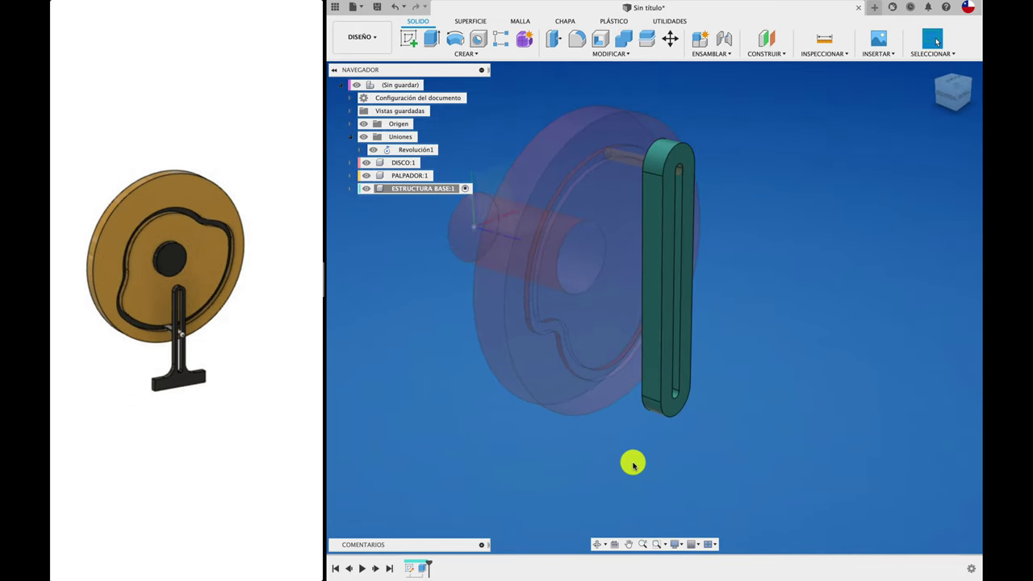
shift+scroll(631, 471, left, 2)
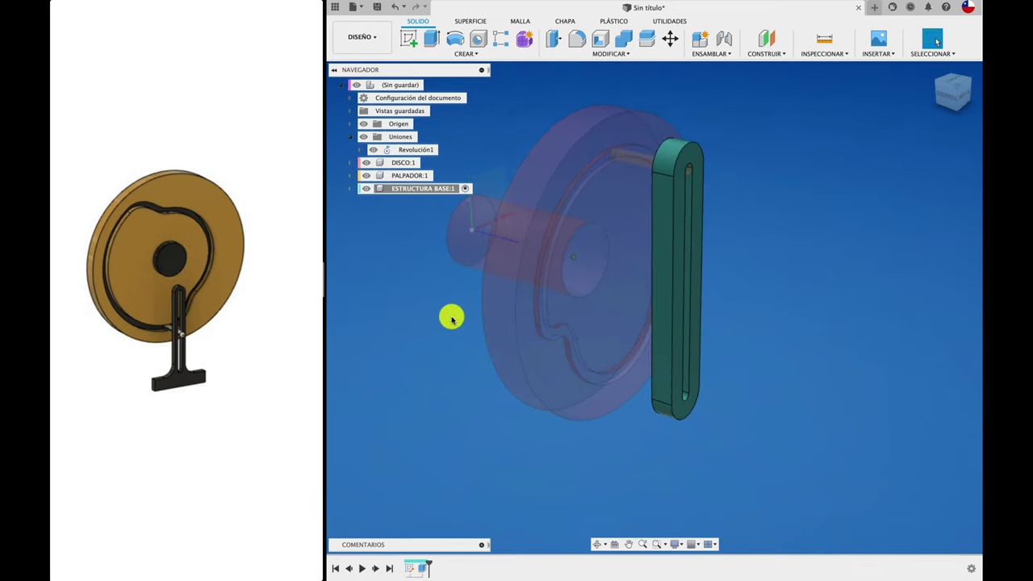
right_click(405, 190)
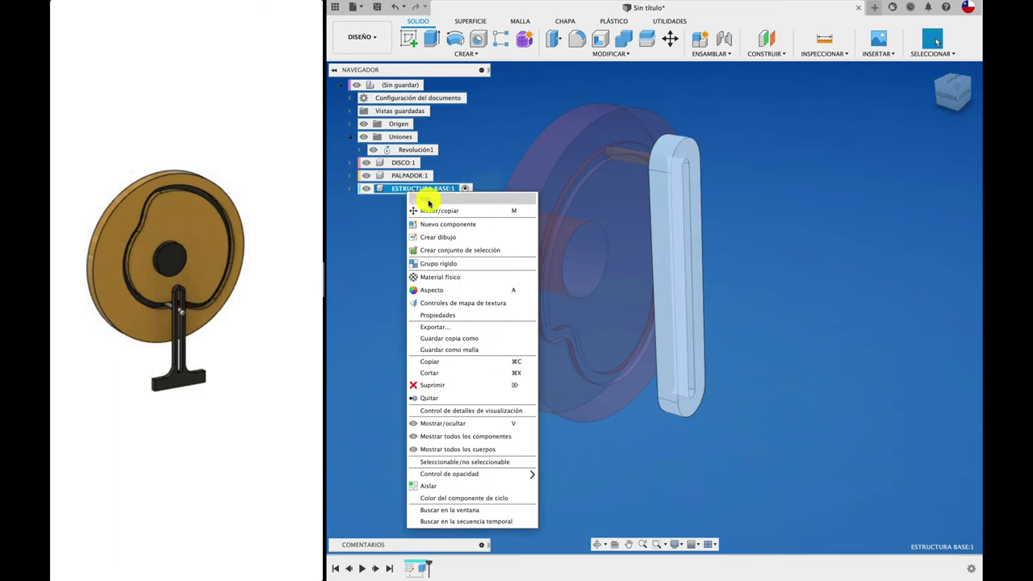
click(830, 270)
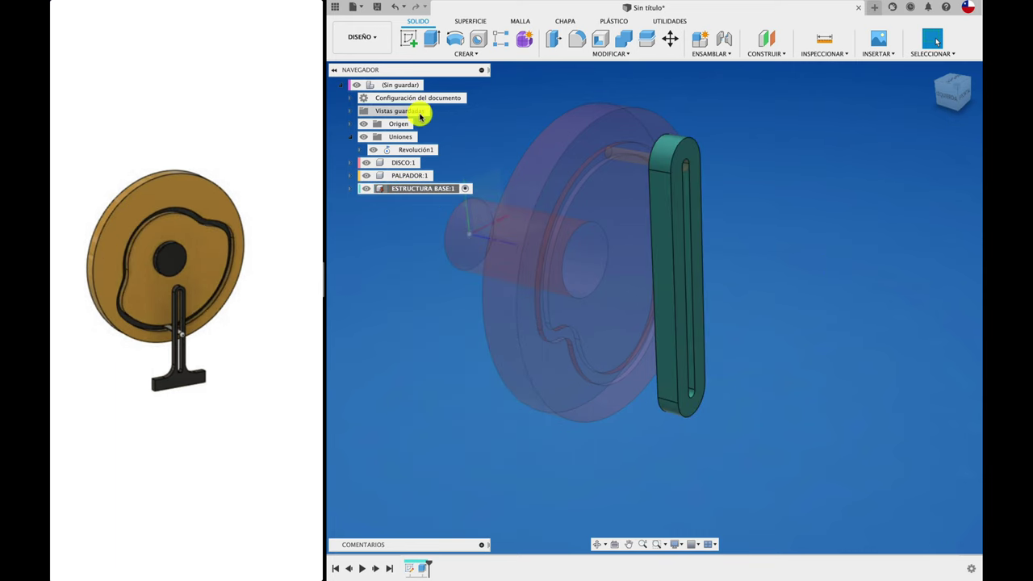
double_click(403, 84)
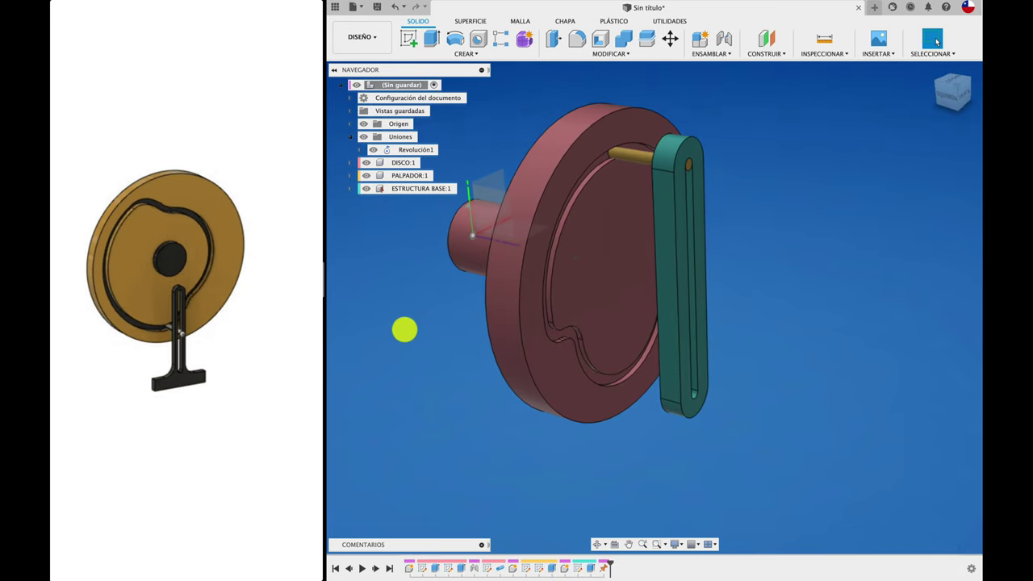
Step: Orbit around the cam and follower while browsing the MODIFICAR and ENSAMBLAR tool menus
shift+middle_drag(404, 329, 793, 276)
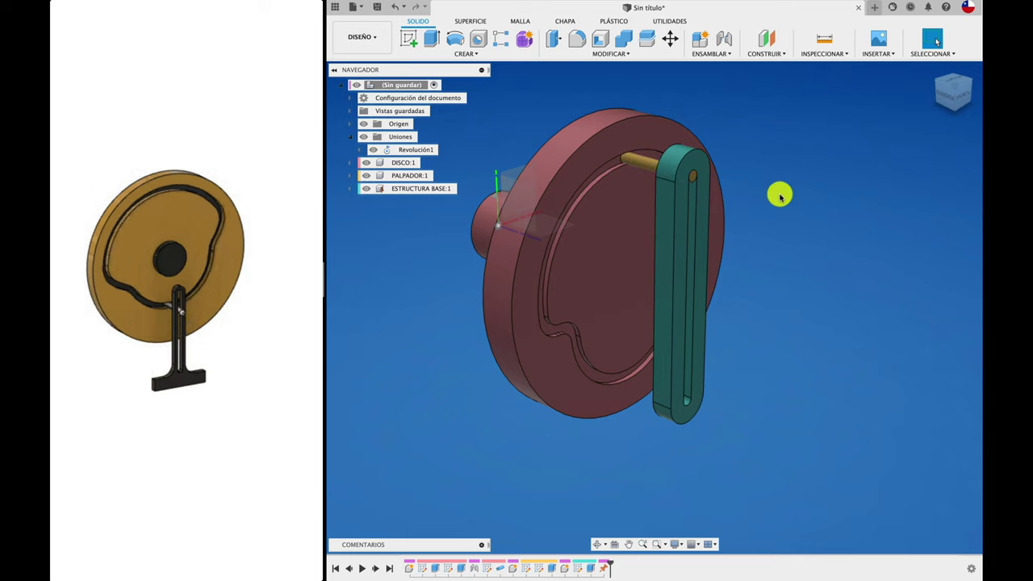
click(627, 53)
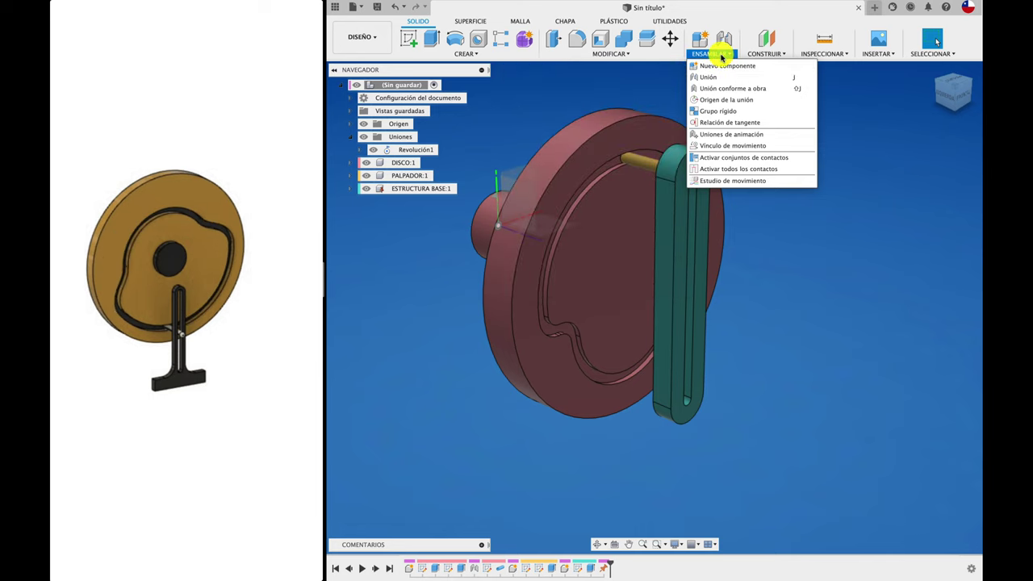
mouse_move(710, 53)
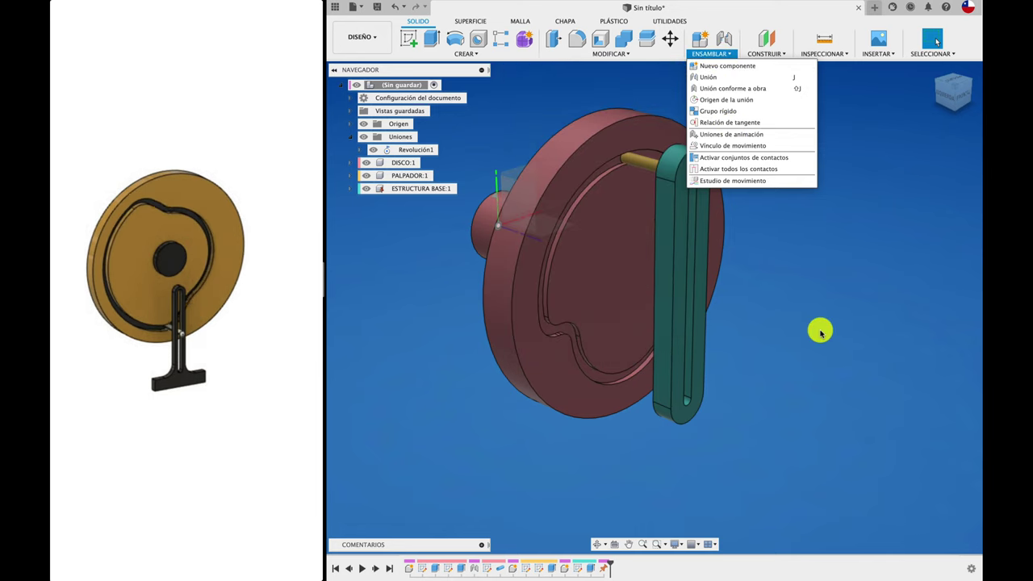
click(818, 323)
shift+middle_drag(819, 311, 796, 103)
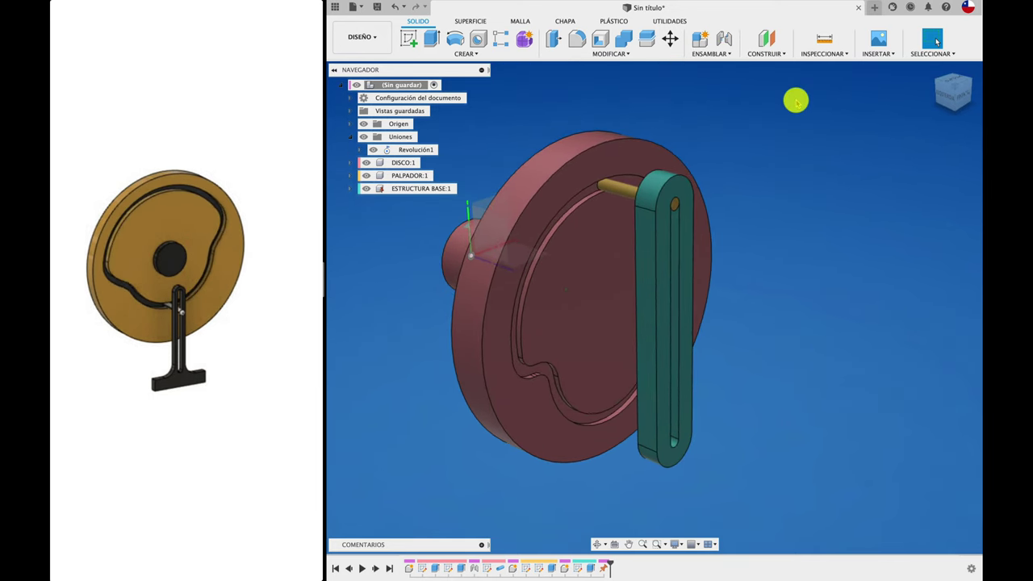
Step: Start a joint with the follower pin as Componente 1, check Movimiento, then cancel it
key(j)
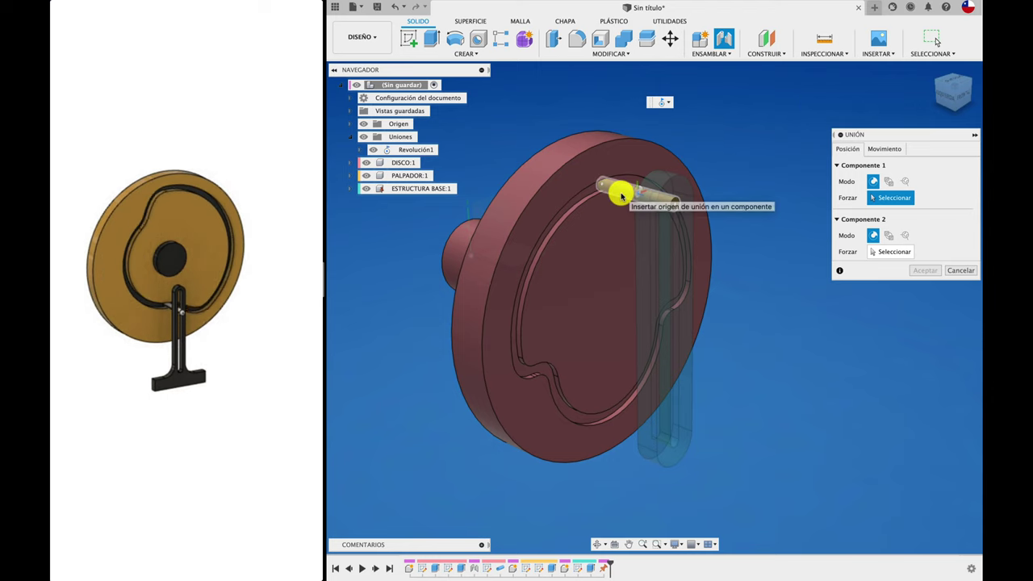
mouse_move(623, 191)
shift+middle_down()
mouse_move(699, 215)
mouse_move(651, 181)
shift+middle_up()
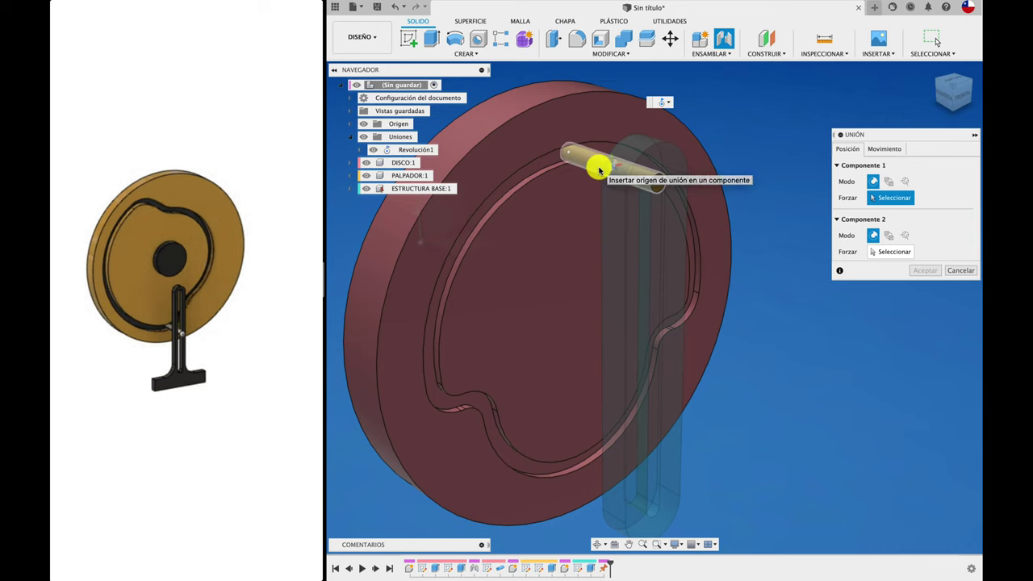
click(612, 168)
click(892, 151)
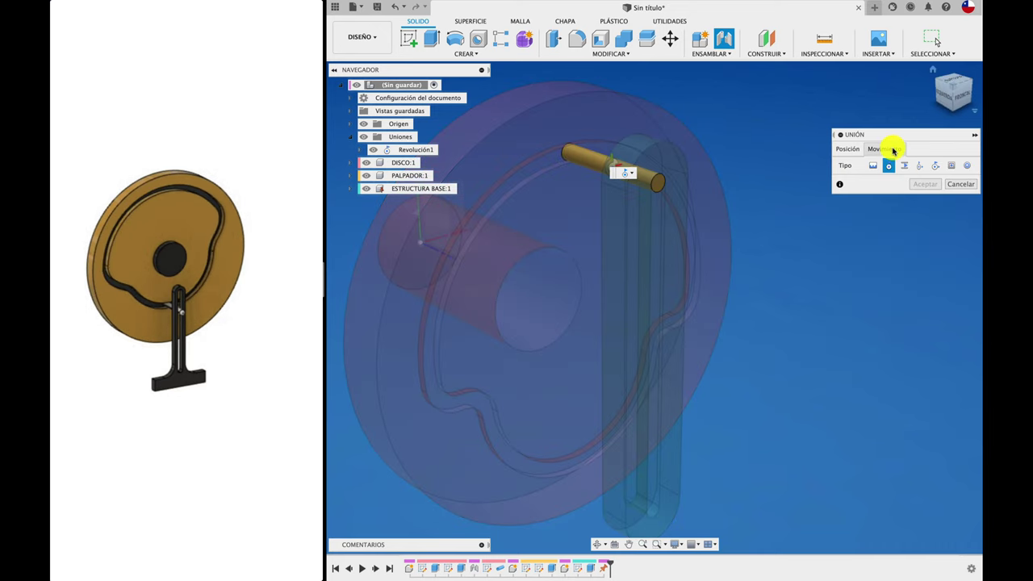
click(962, 185)
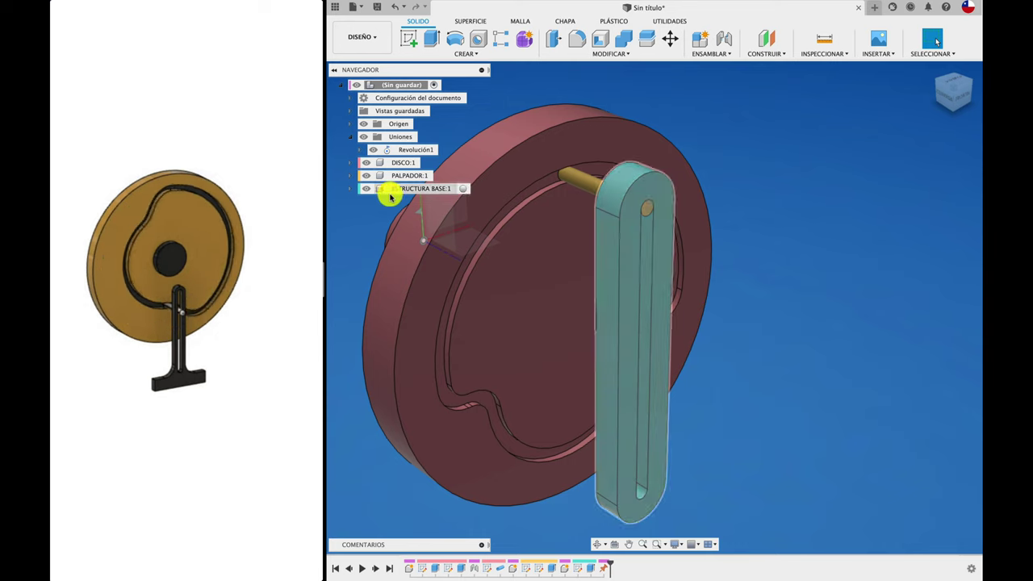
Step: Clear the ESTRUCTURA BASE:1 selection and activate the root (Sin guardar) component
click(463, 189)
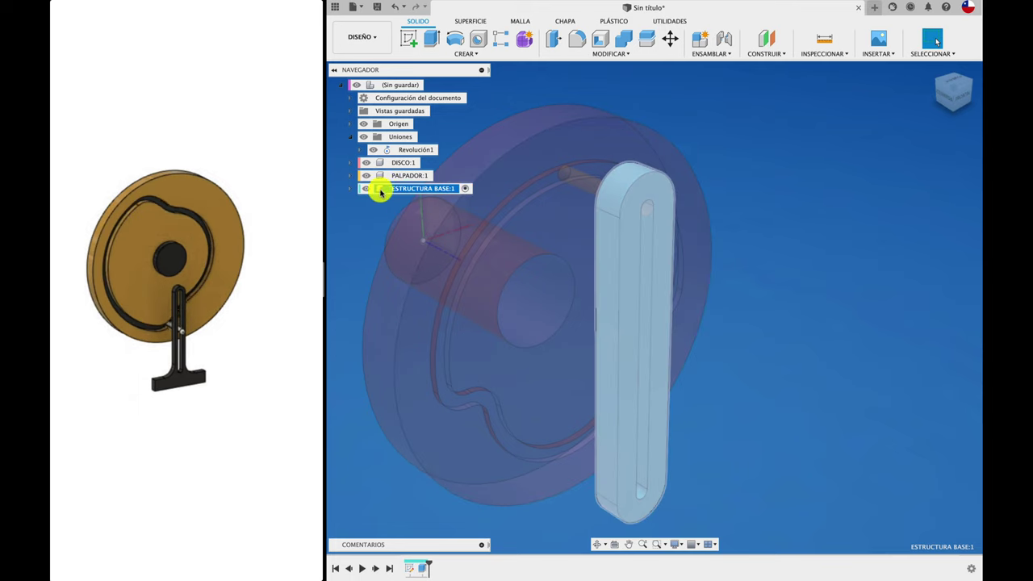
click(360, 214)
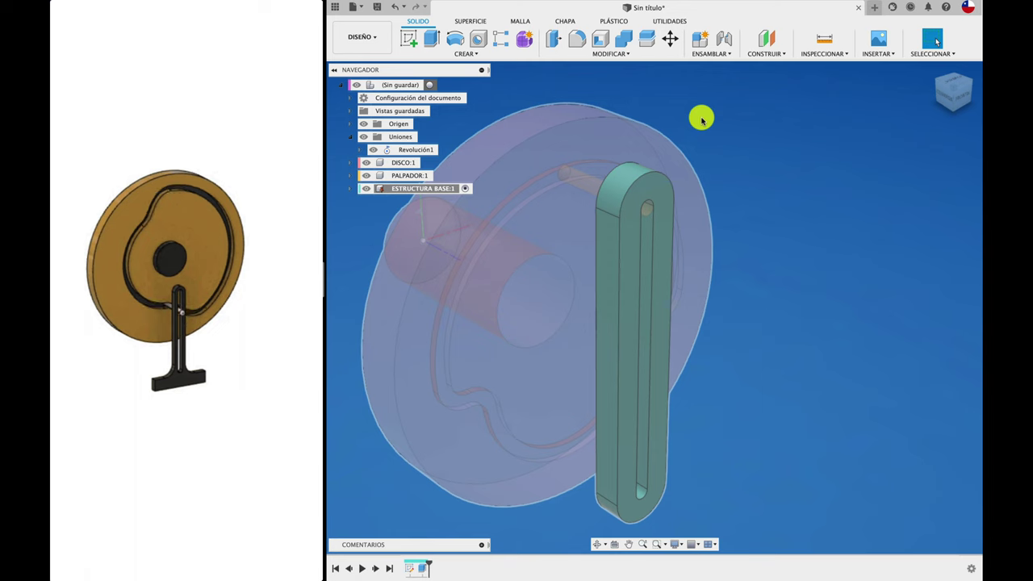
click(428, 85)
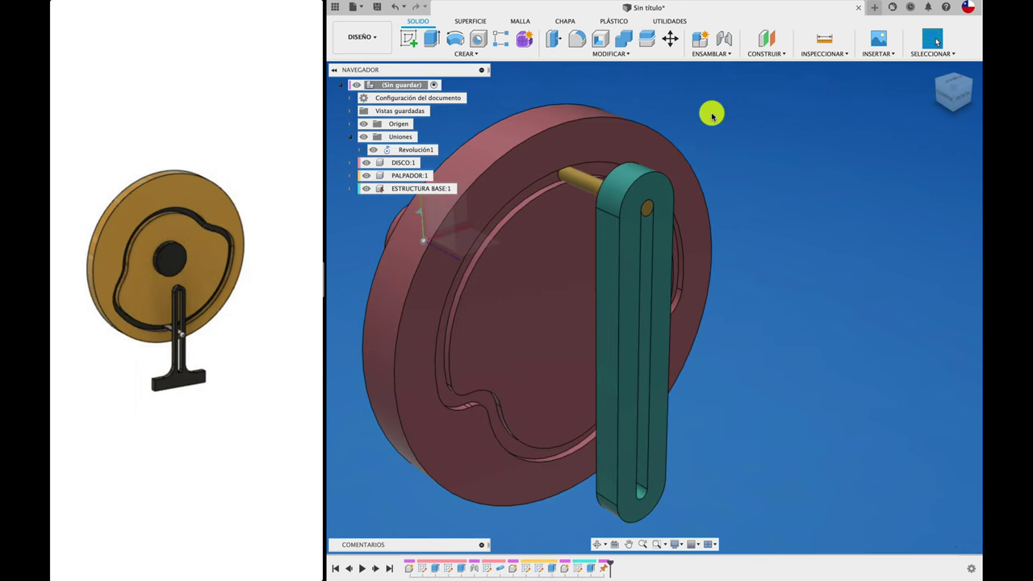
click(726, 56)
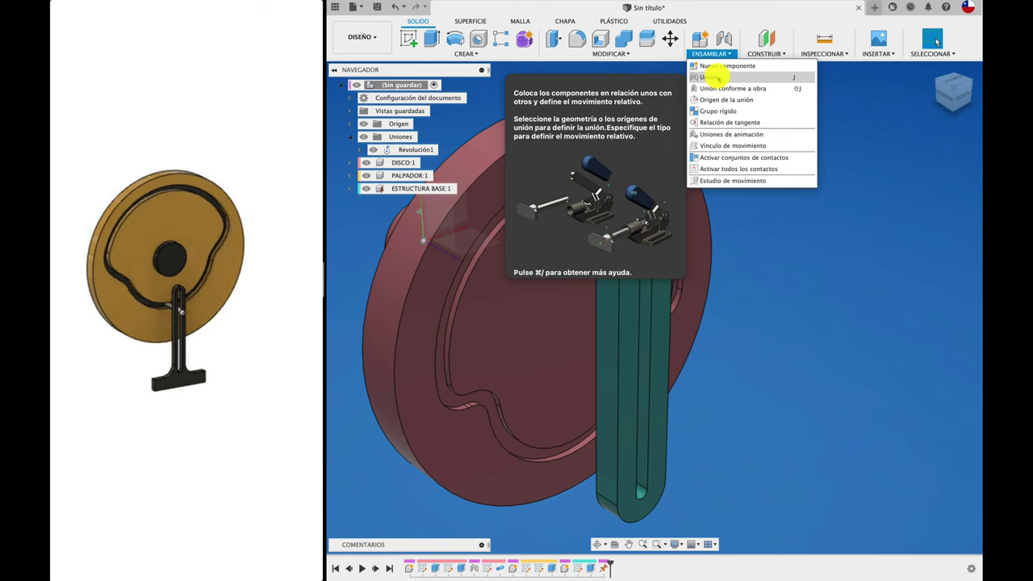
Step: Join PALPADOR:1 to the ESTRUCTURA BASE:1 slot with a Corredera joint sliding along Y
click(715, 77)
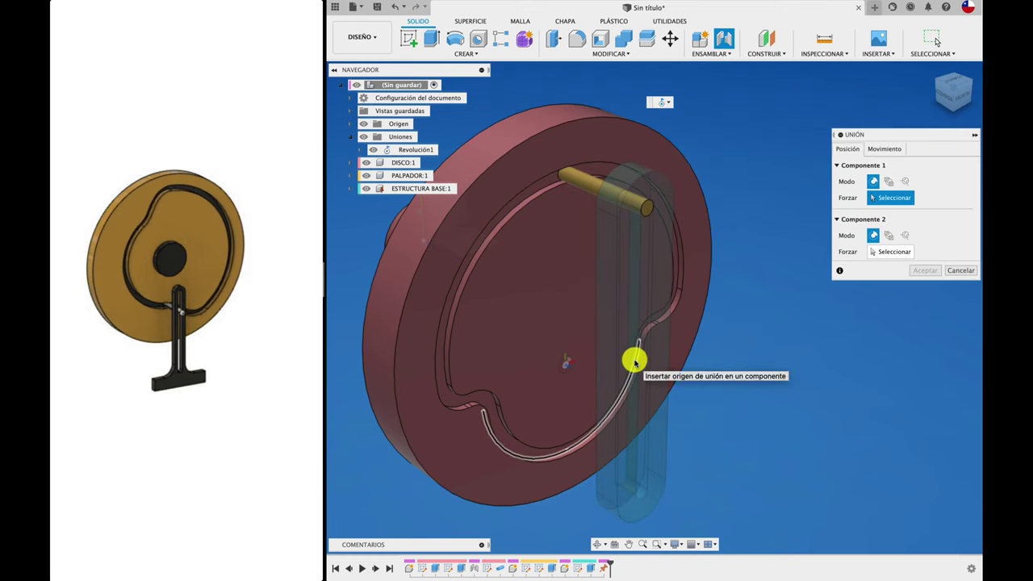
mouse_move(648, 286)
shift+middle_down()
mouse_move(753, 156)
mouse_move(697, 185)
shift+middle_up()
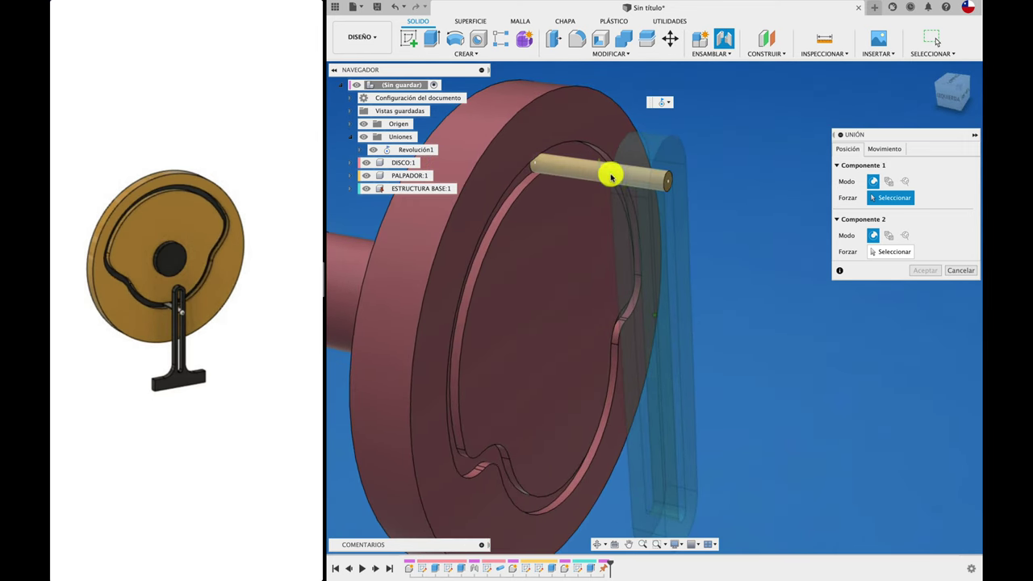
click(671, 186)
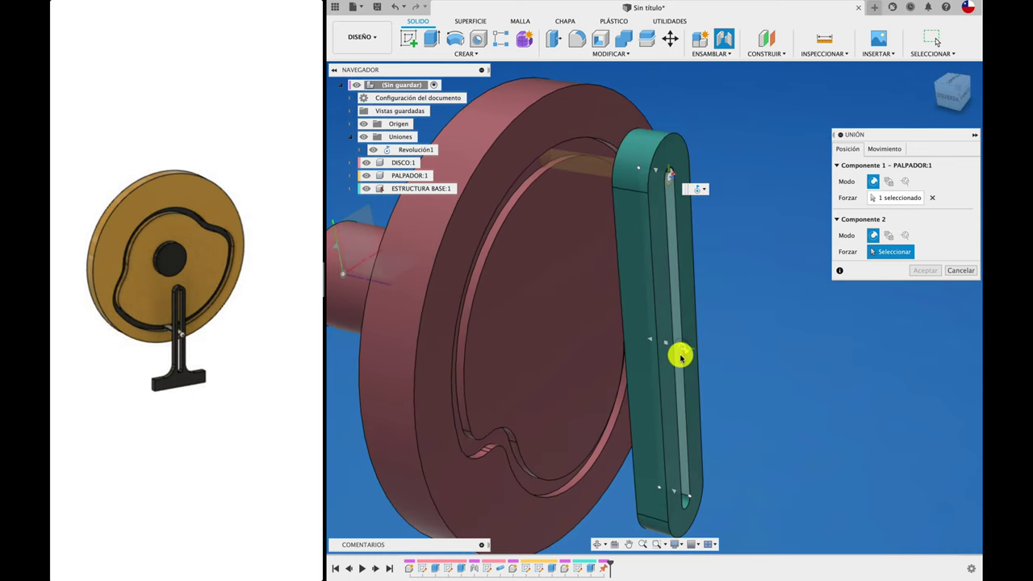
scroll(680, 356, up, 3)
scroll(699, 363, up, 3)
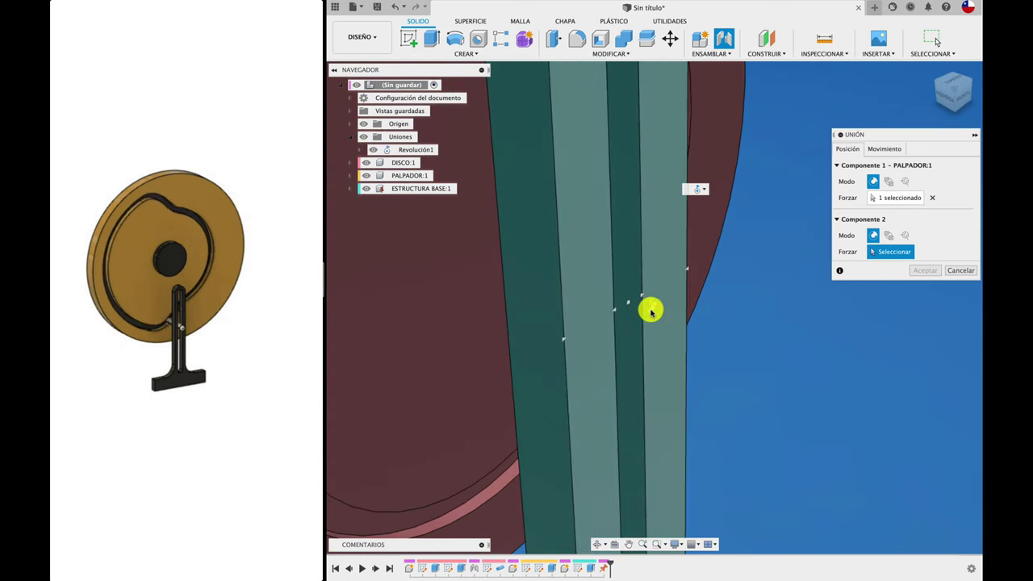
scroll(651, 311, down, 3)
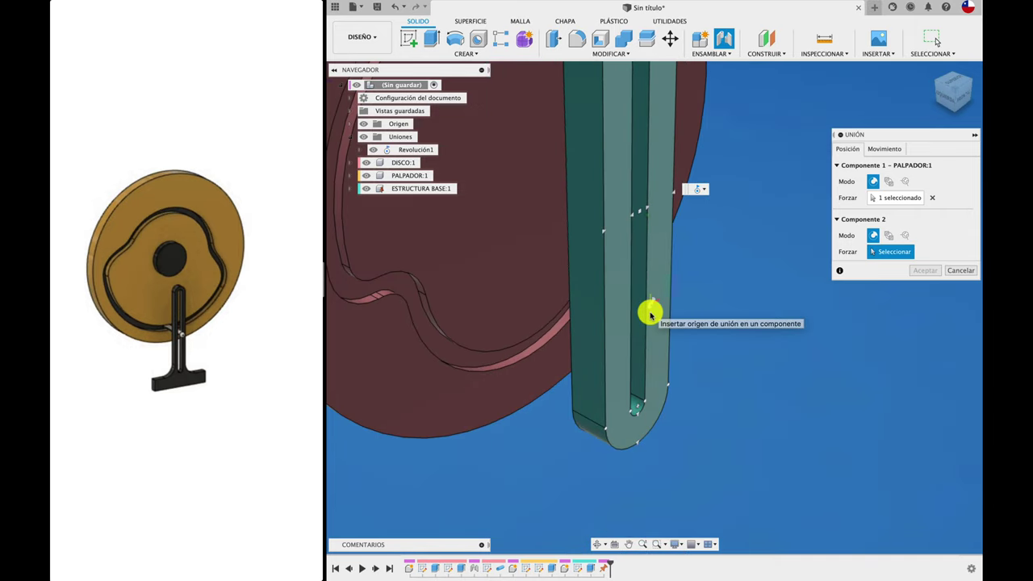
click(640, 409)
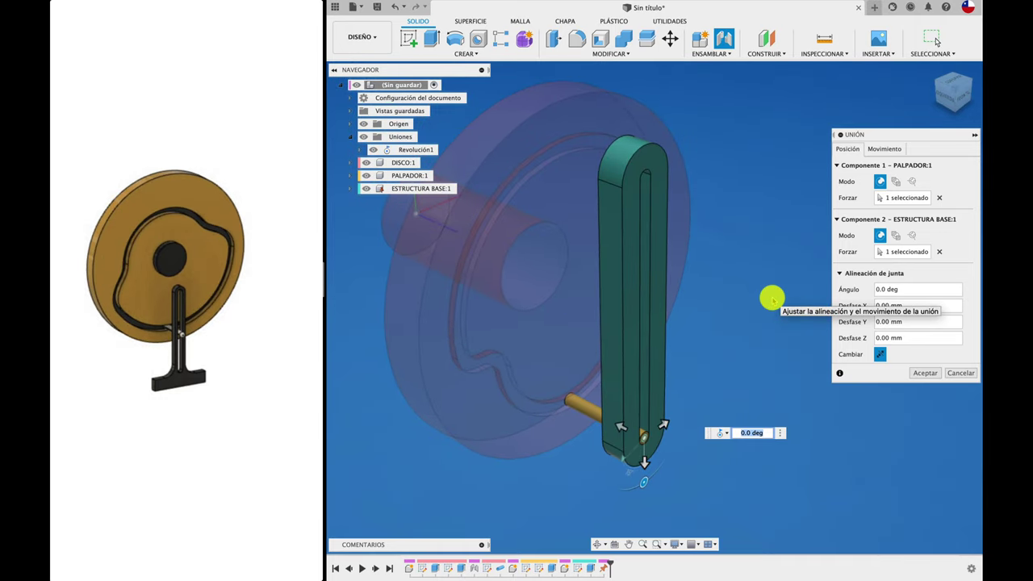
click(884, 150)
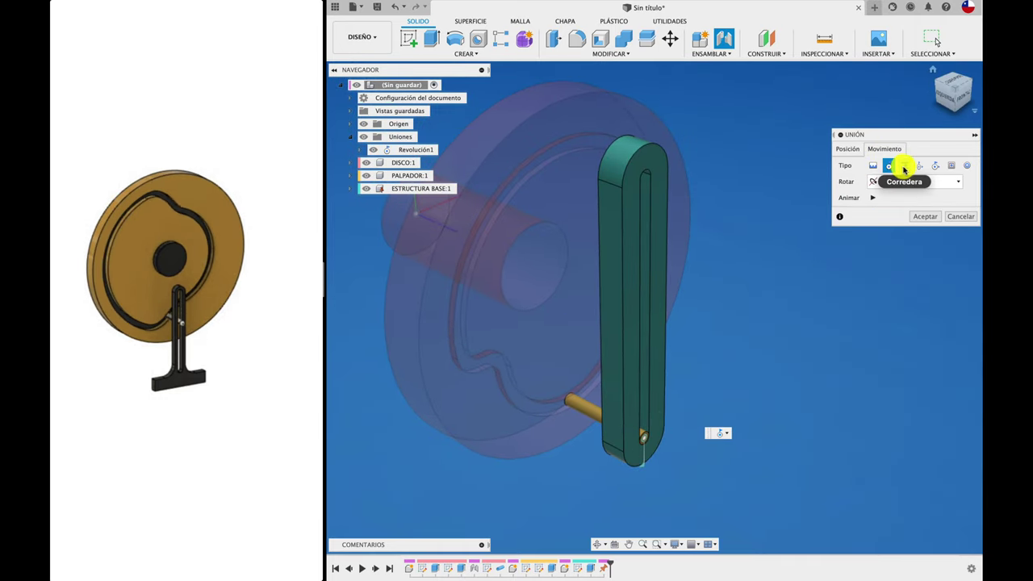
click(904, 166)
click(924, 199)
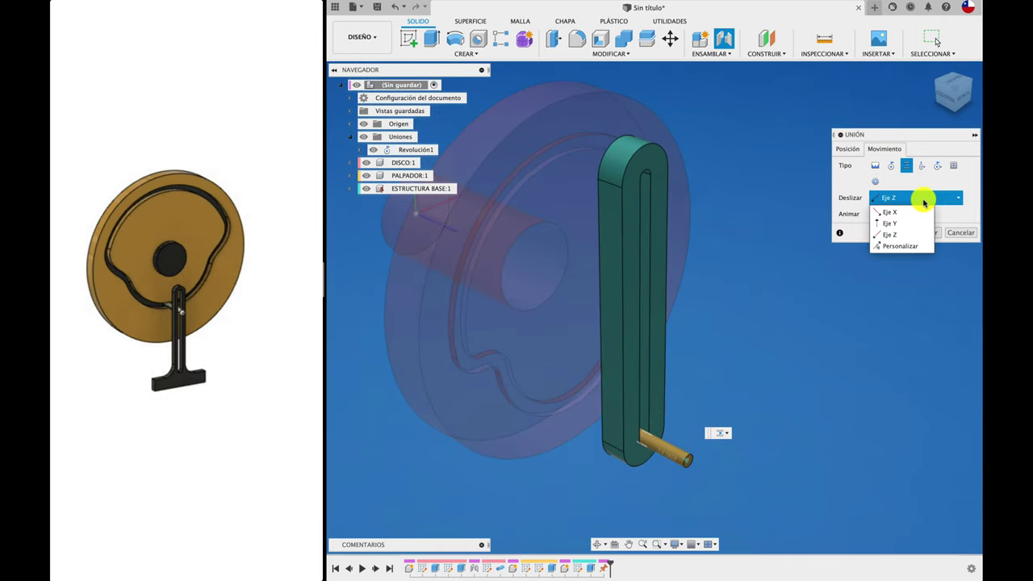
click(902, 223)
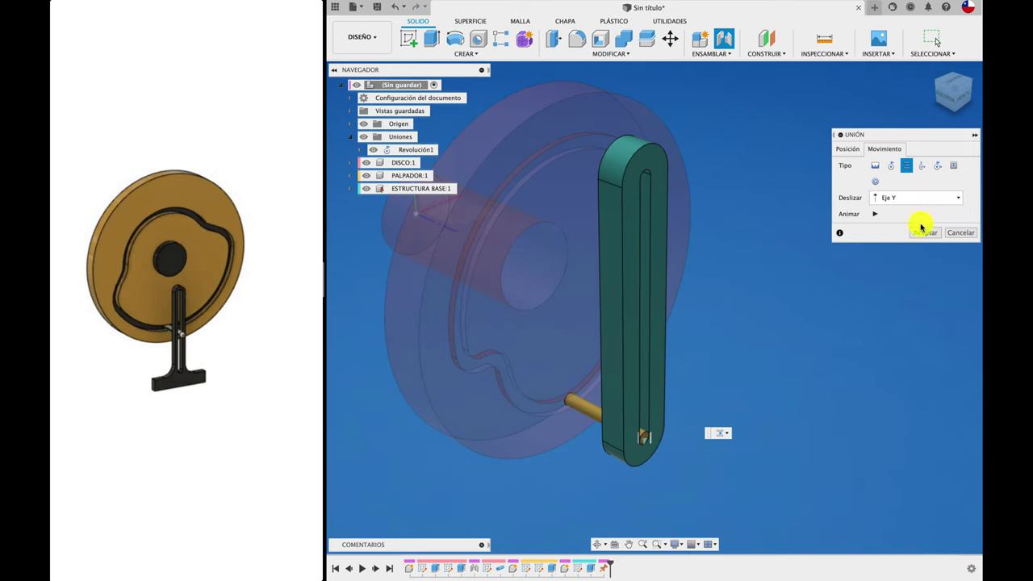
click(923, 233)
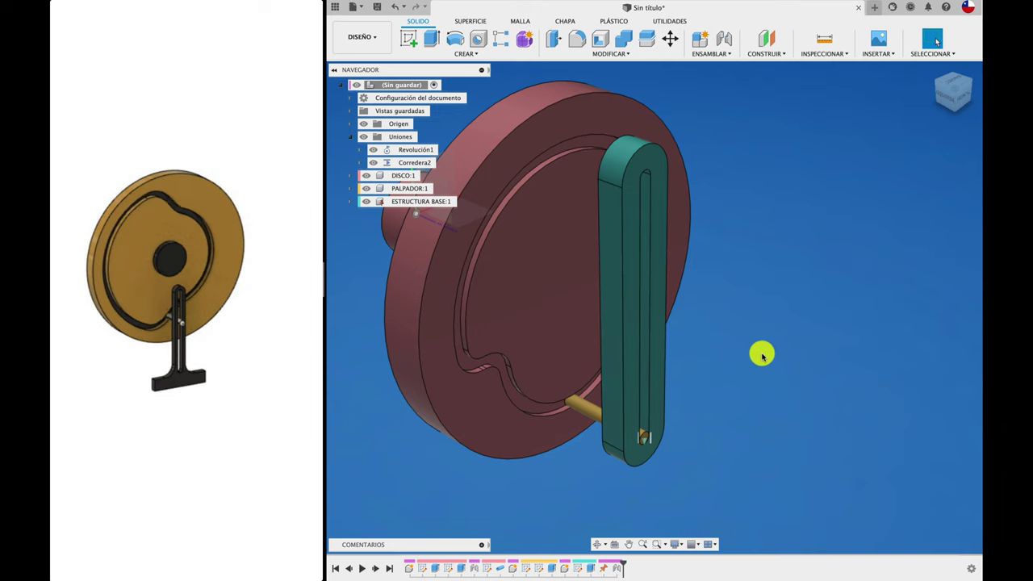
Step: Drag the PALPADOR pin along the base plate slot to test the slider joint
mouse_move(603, 418)
mouse_down()
mouse_move(613, 104)
mouse_move(619, 330)
mouse_move(627, 59)
mouse_move(638, 441)
mouse_move(627, 155)
mouse_move(633, 407)
mouse_up()
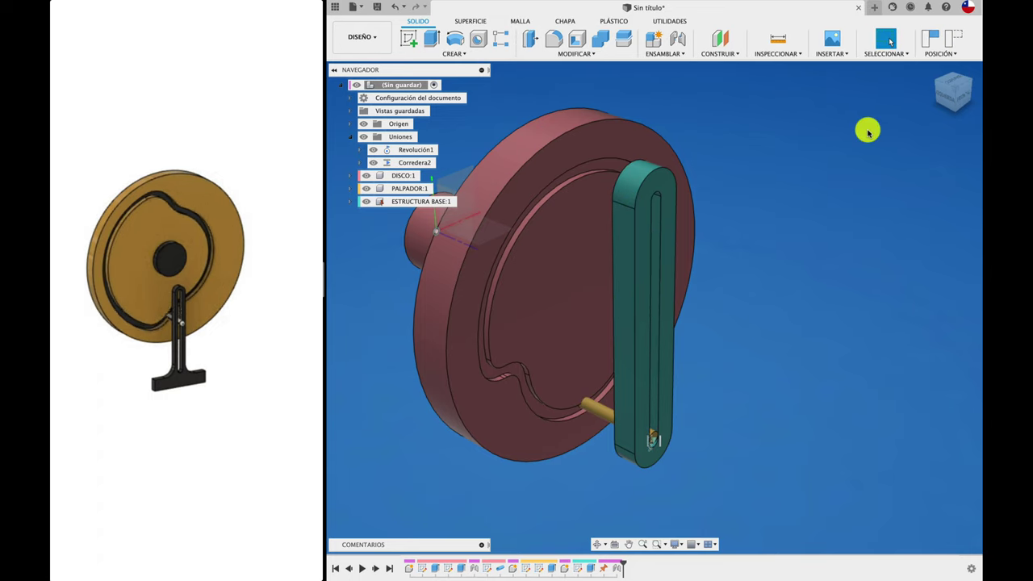
click(930, 37)
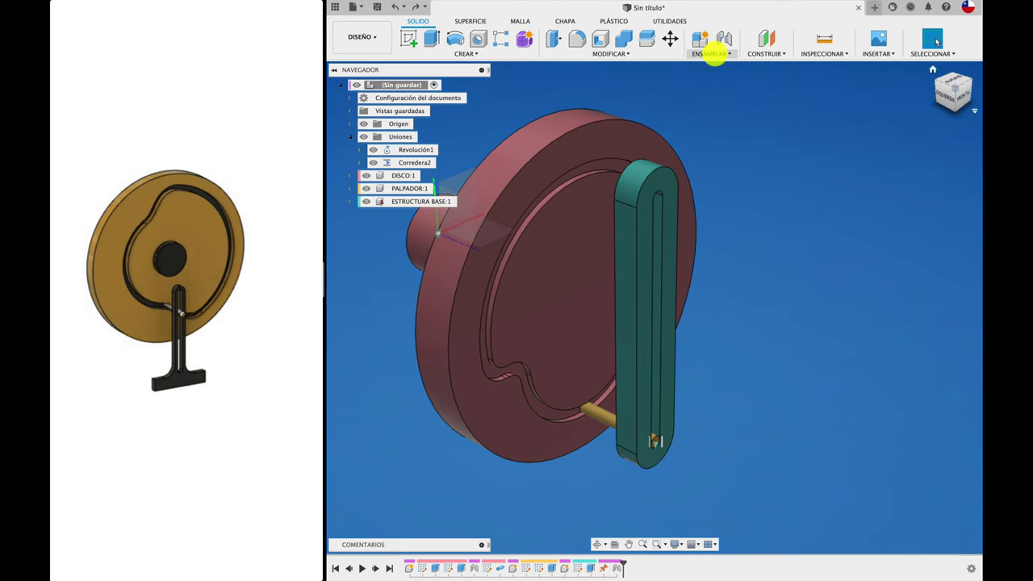
click(714, 55)
click(626, 54)
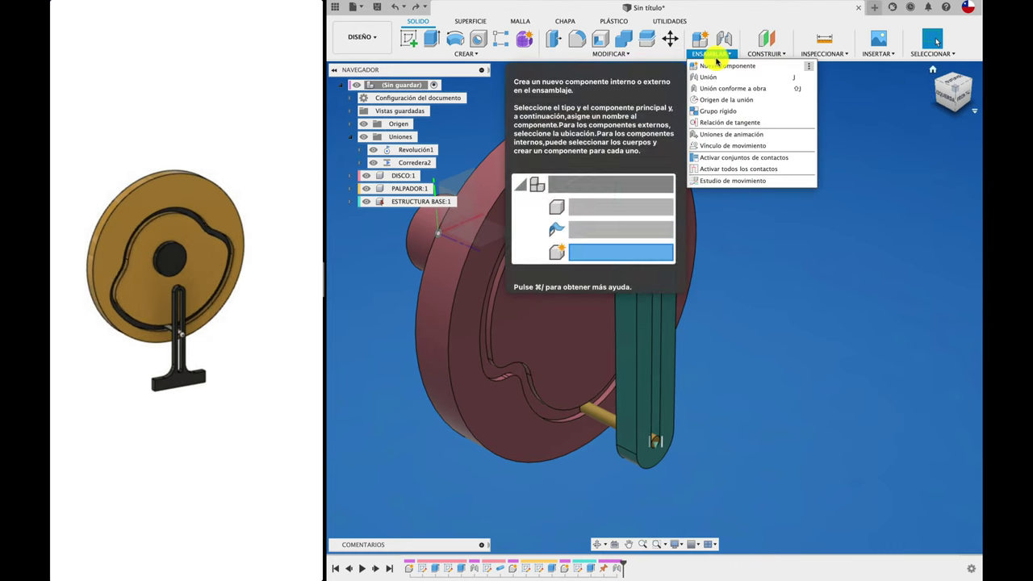
Step: Add a Relación de tangente between the pin's cylindrical face and the DISCO groove wall
click(712, 121)
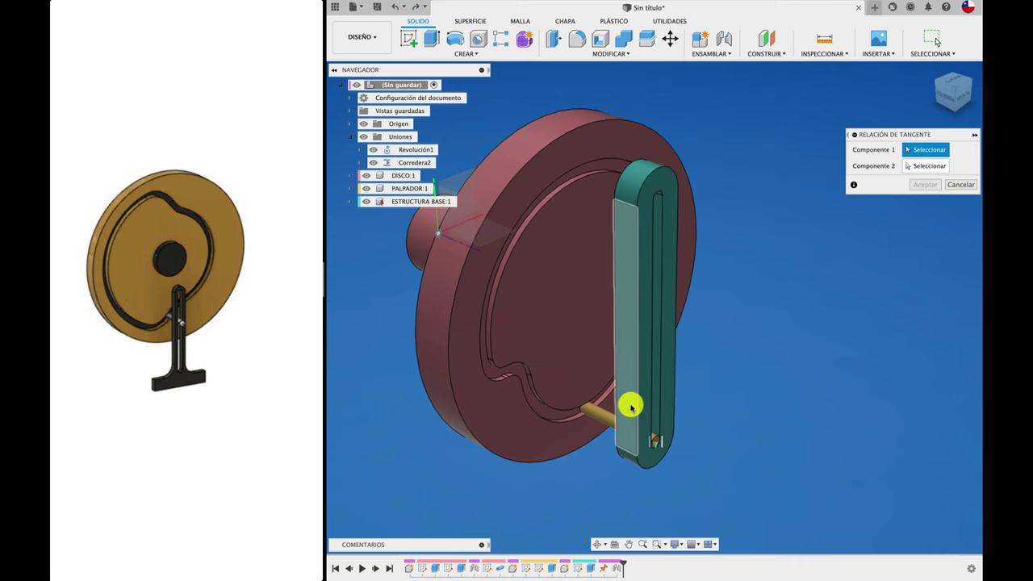
click(597, 417)
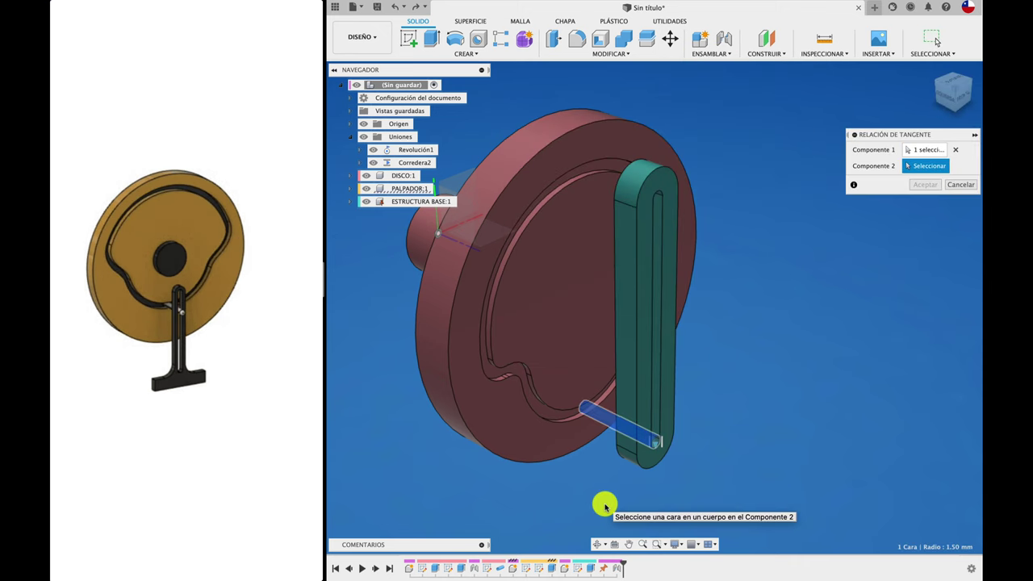
scroll(605, 505, up, 5)
scroll(519, 454, up, 2)
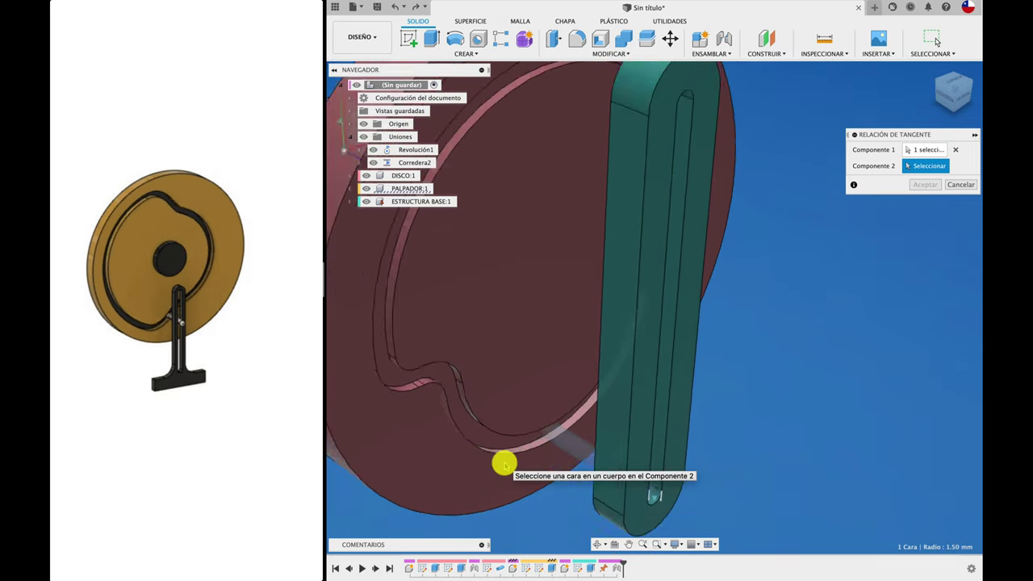
scroll(504, 464, down, 3)
scroll(521, 441, up, 2)
scroll(533, 432, up, 2)
scroll(532, 439, up, 2)
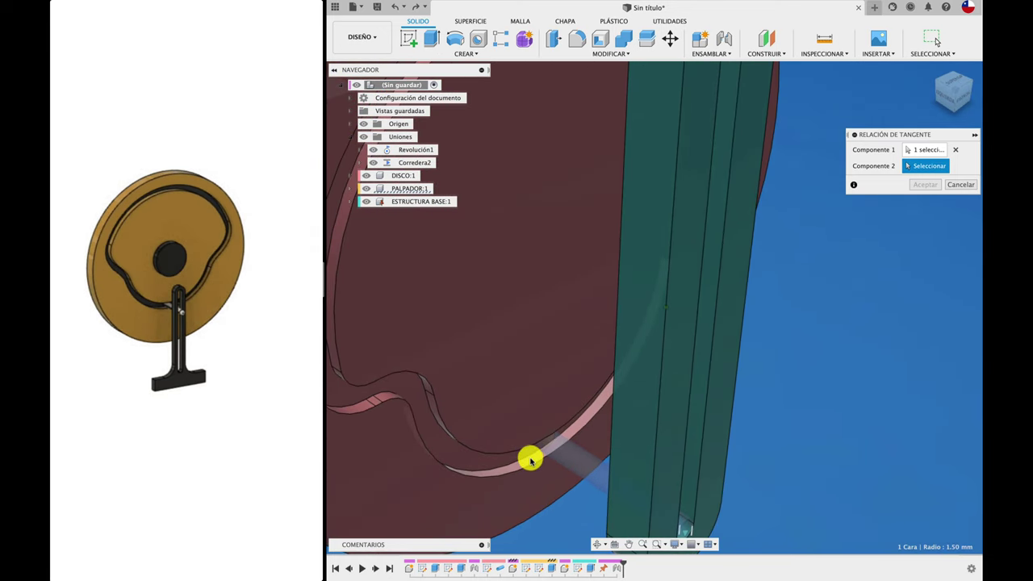
click(530, 462)
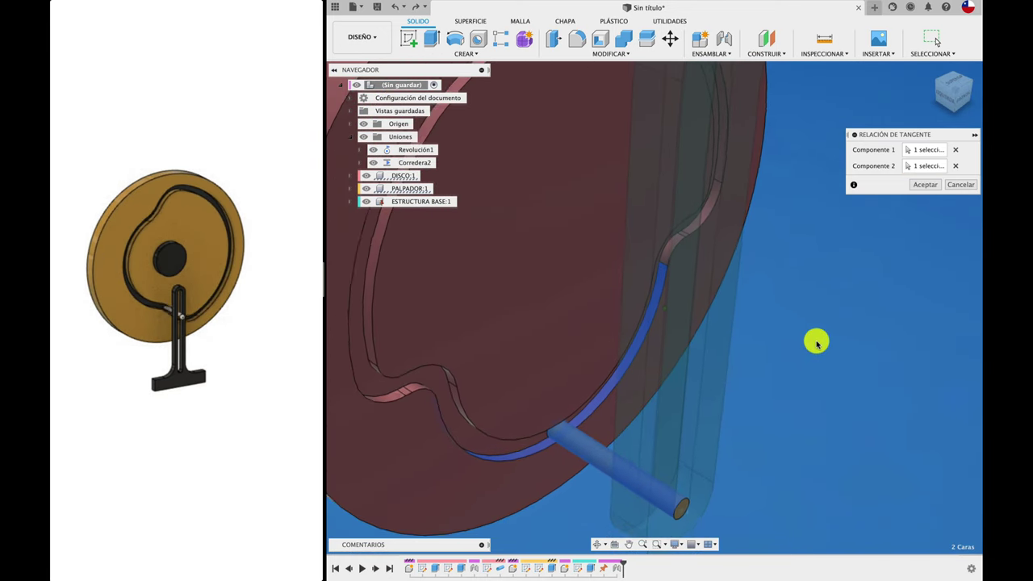
click(926, 188)
scroll(799, 339, down, 3)
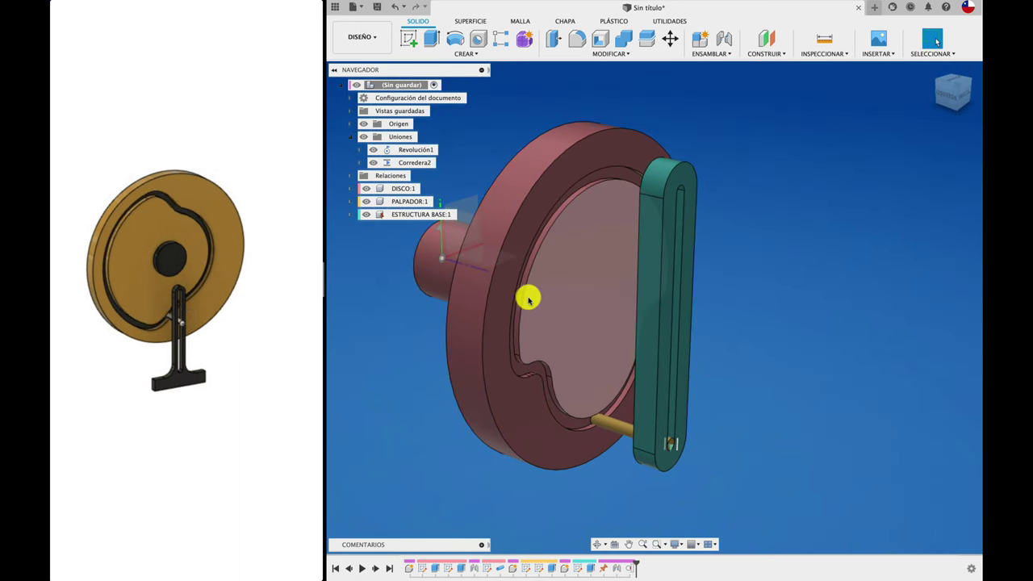
Step: Rotate the DISCO disc by dragging it and check the pin follows the groove
mouse_move(541, 304)
mouse_down()
mouse_move(612, 276)
mouse_move(547, 253)
mouse_move(427, 325)
mouse_move(514, 431)
mouse_up()
drag(581, 408, 581, 407)
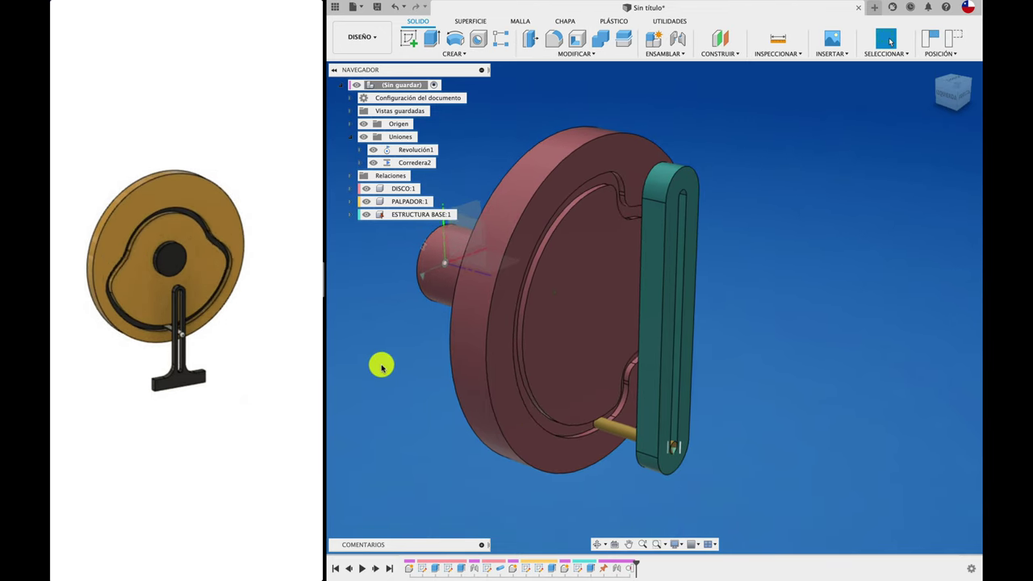
Step: Run Animar el modelo from the Revolución1 joint and view it from FRONTAL
right_click(412, 153)
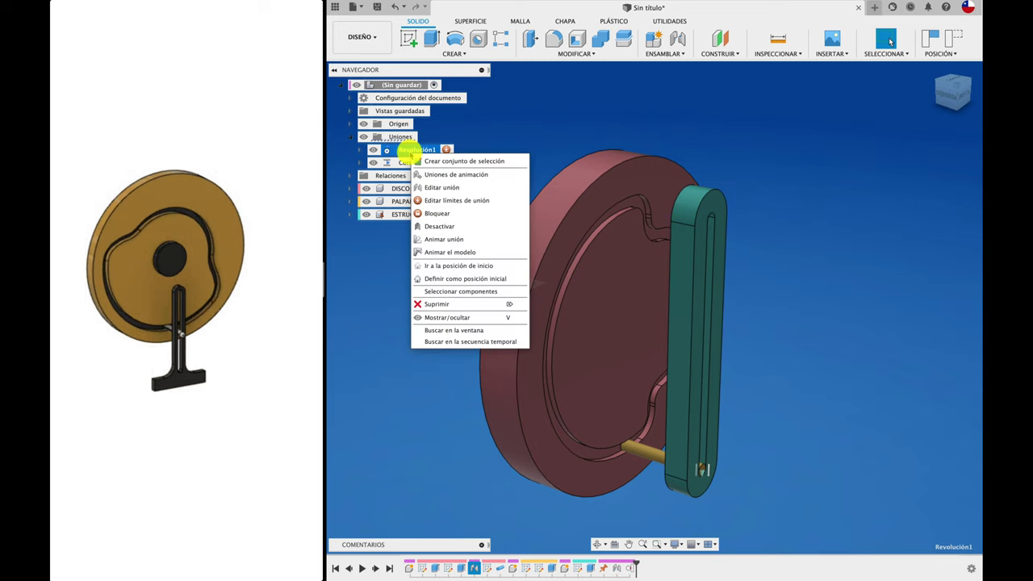
click(454, 253)
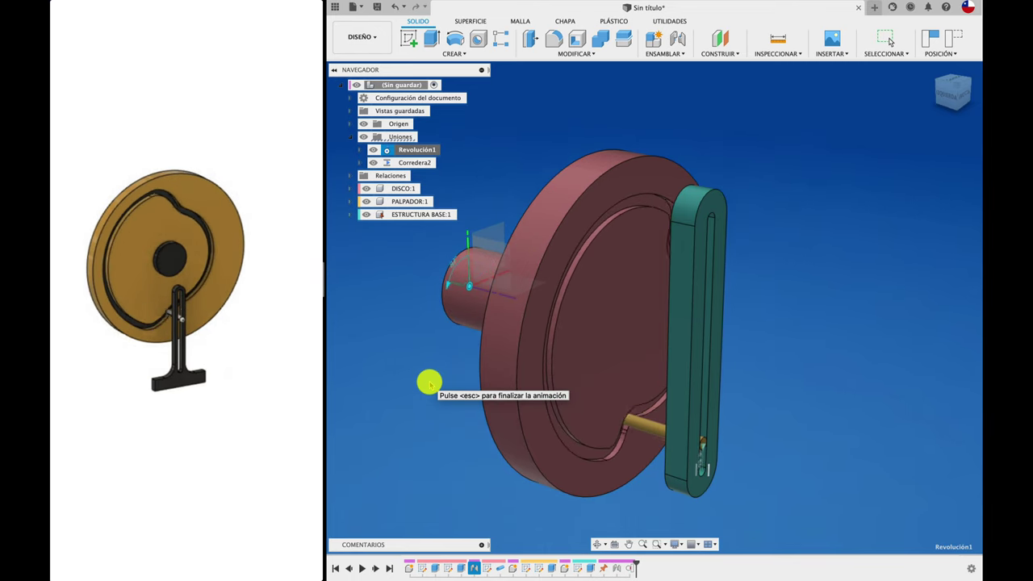
click(962, 96)
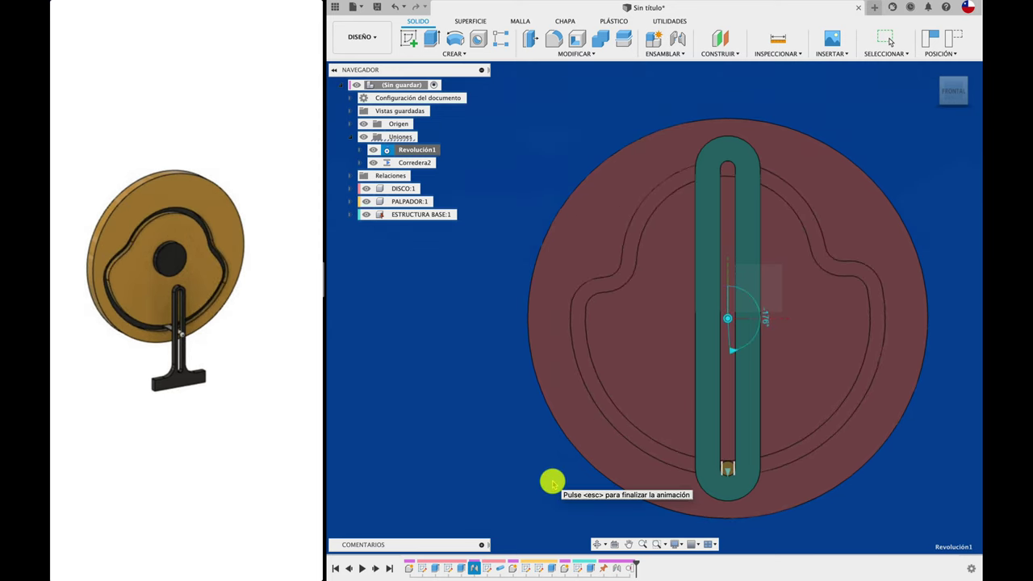
shift+middle_drag(552, 483, 552, 482)
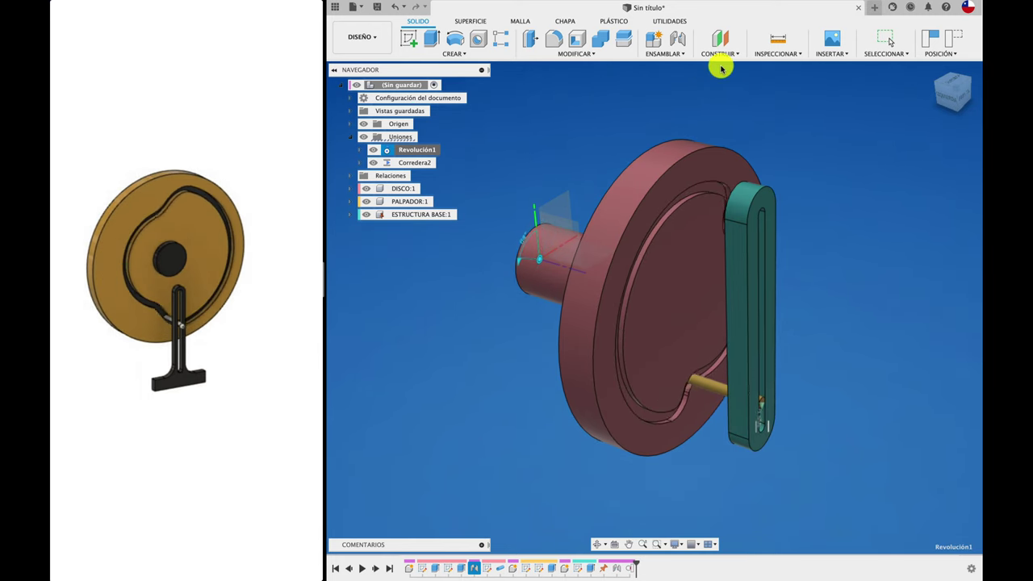
click(683, 55)
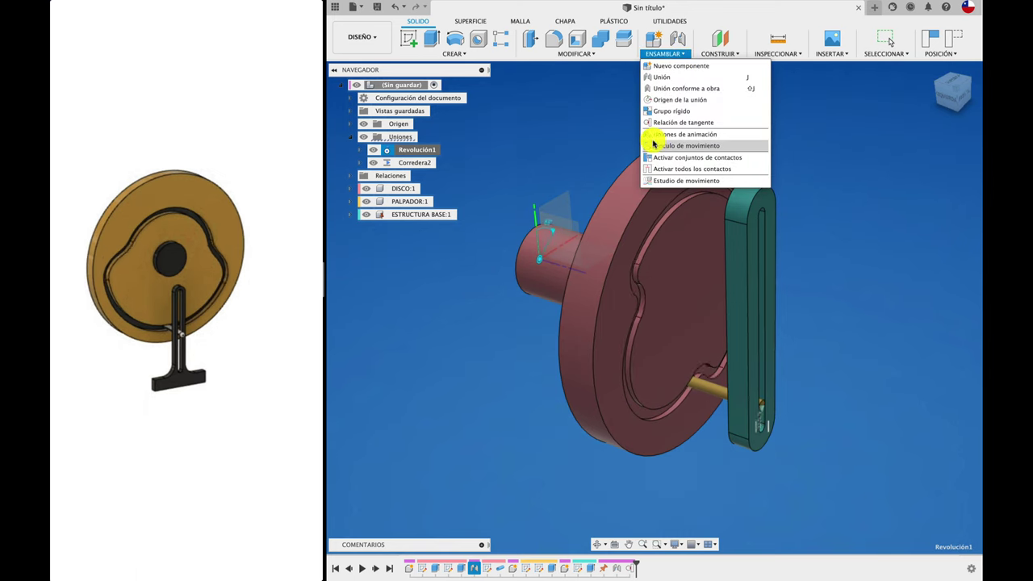
click(846, 98)
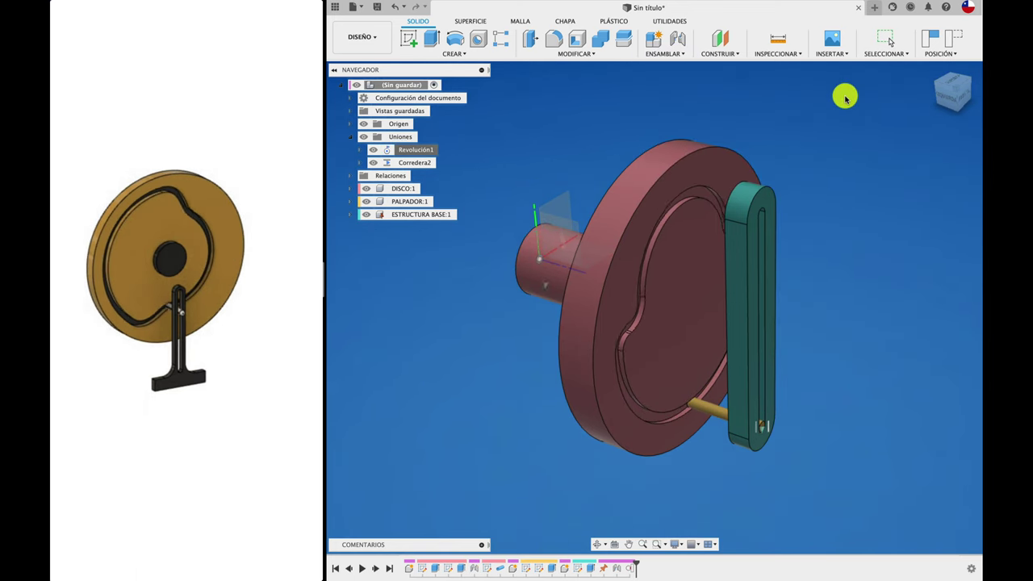